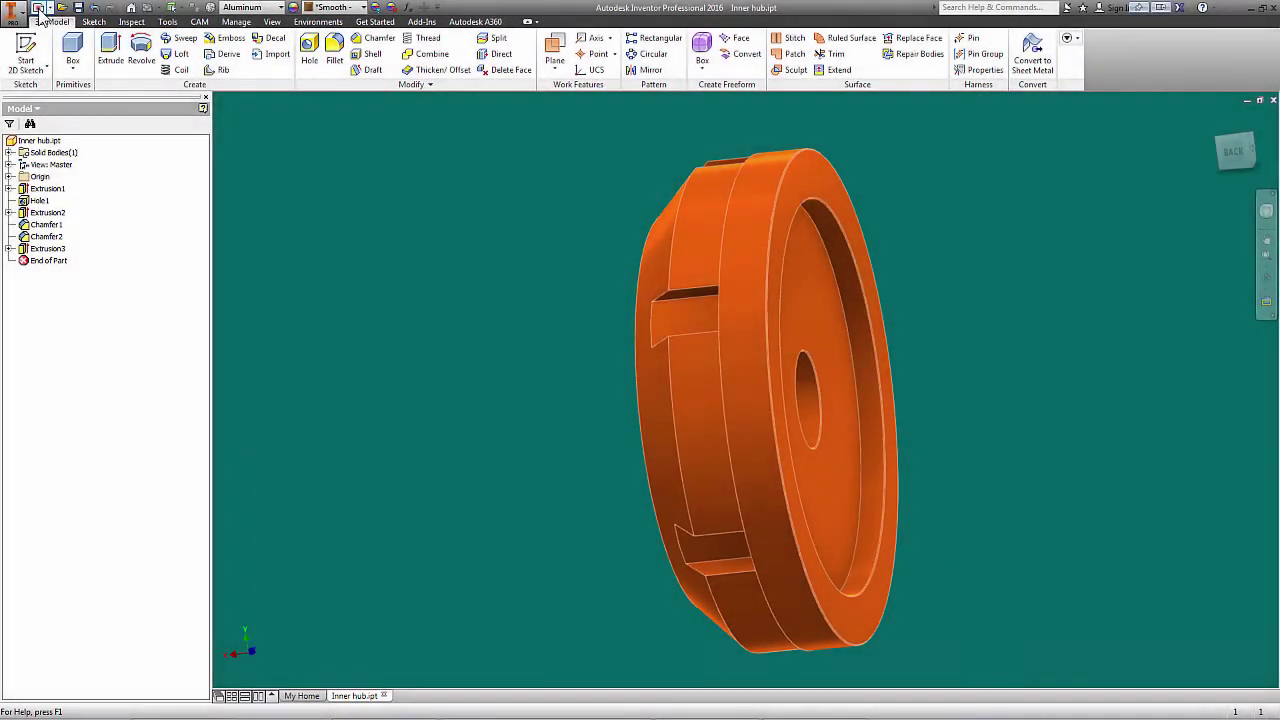
Step: Create a new blank part, Part2, from the Standard.ipt template
click(38, 8)
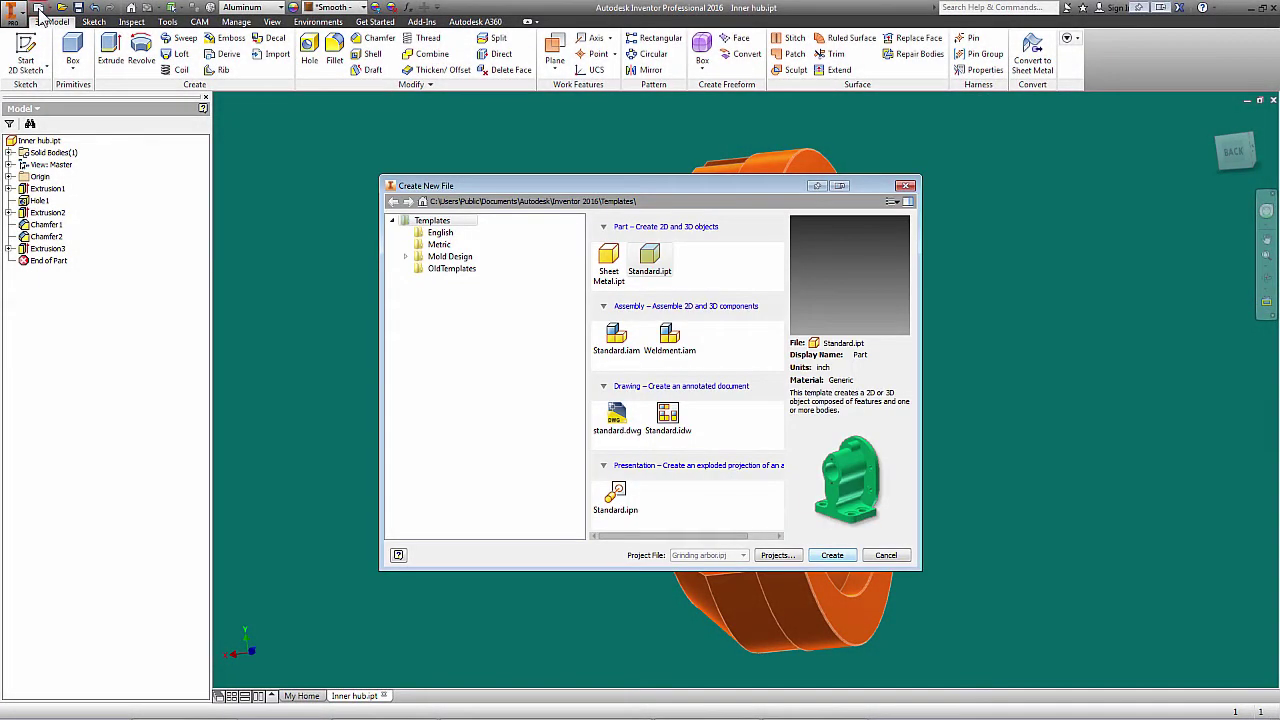
click(831, 556)
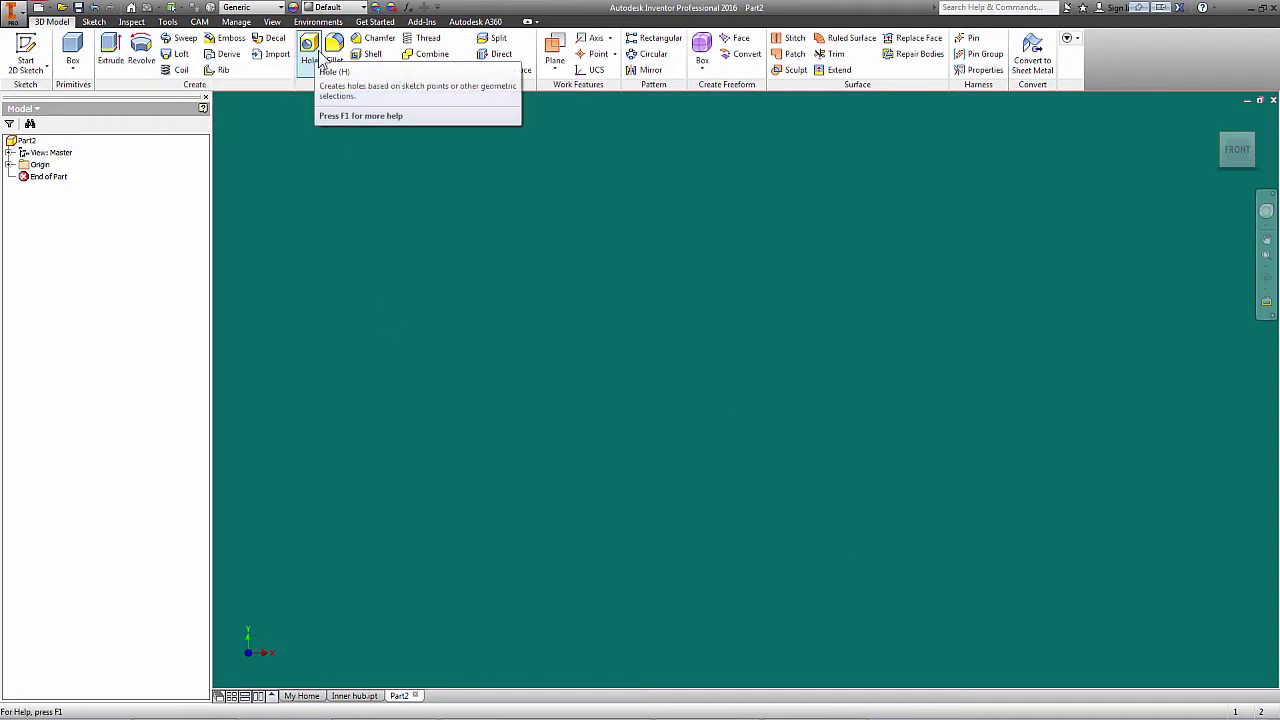
Step: On an origin plane, sketch a 2.5 in diameter circle centred on the origin
click(26, 52)
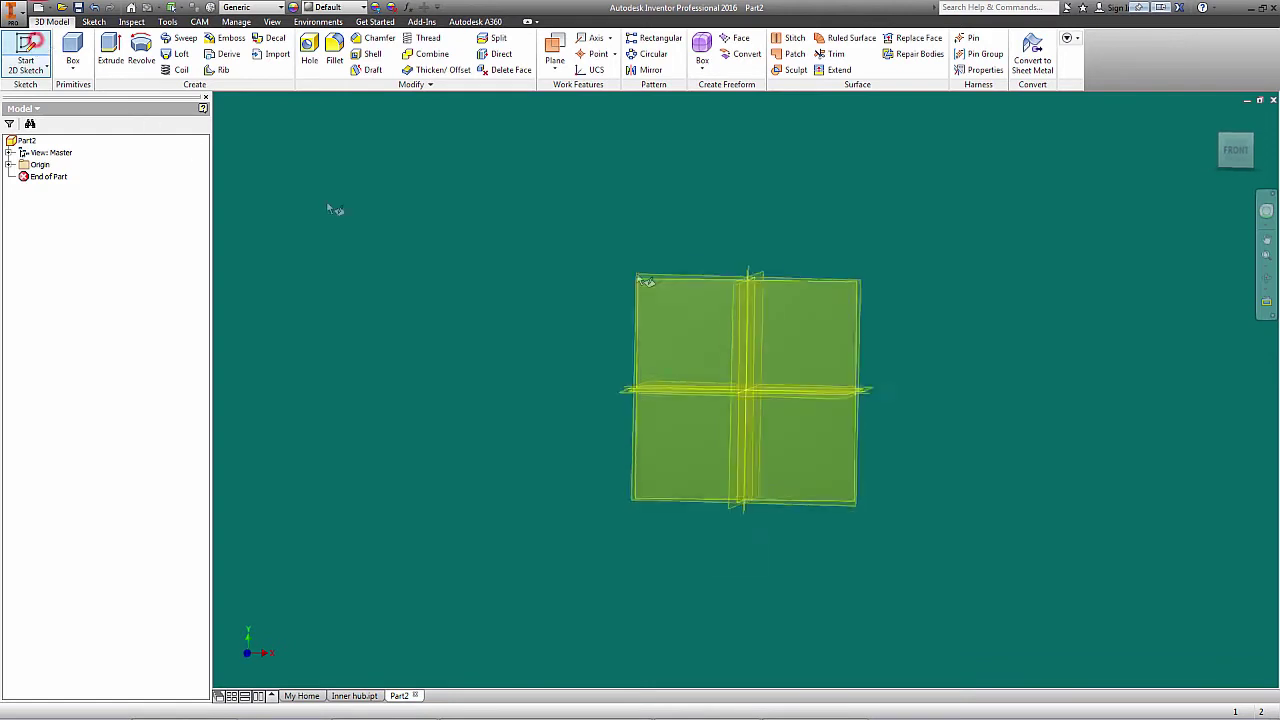
click(751, 403)
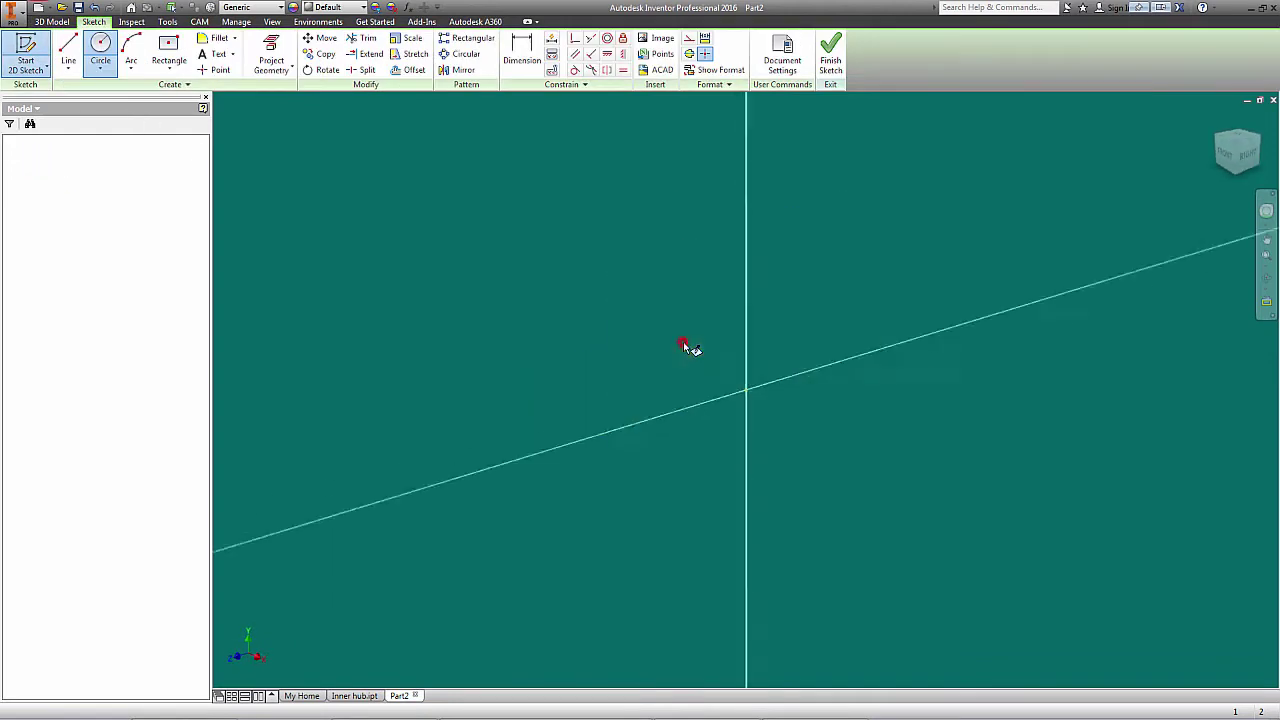
click(100, 50)
click(746, 391)
text(2.5)
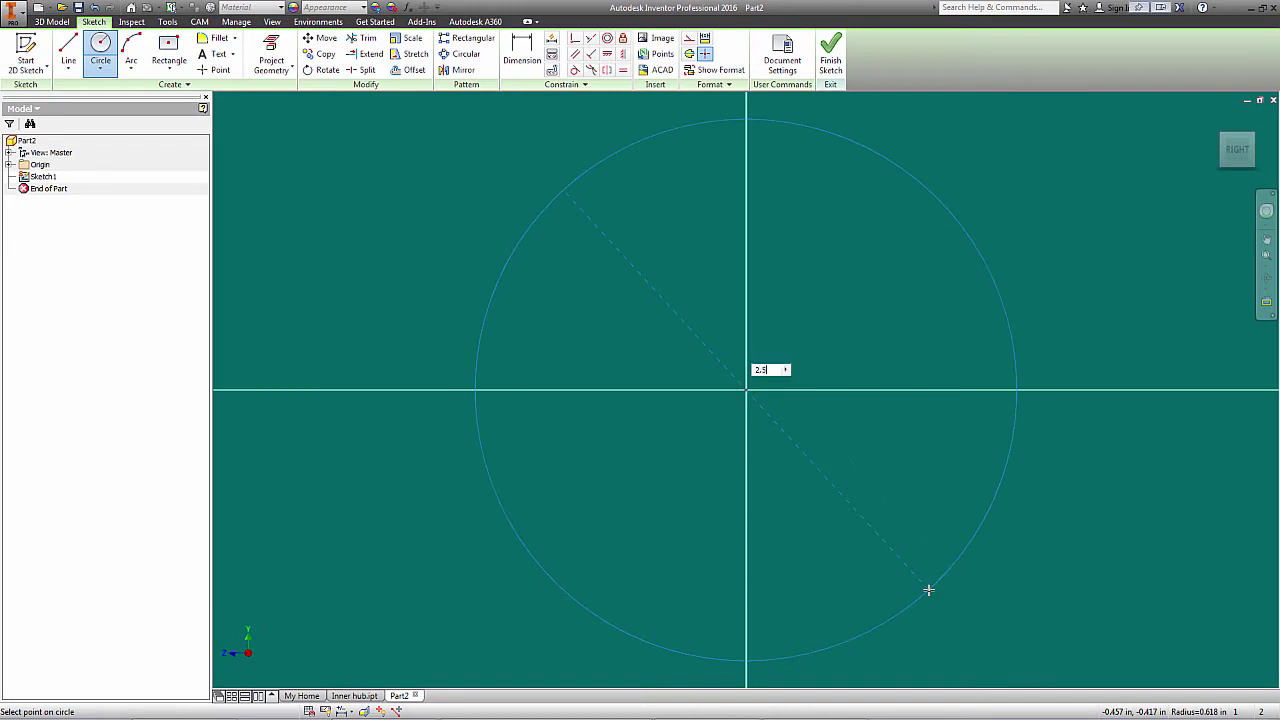
key(Return)
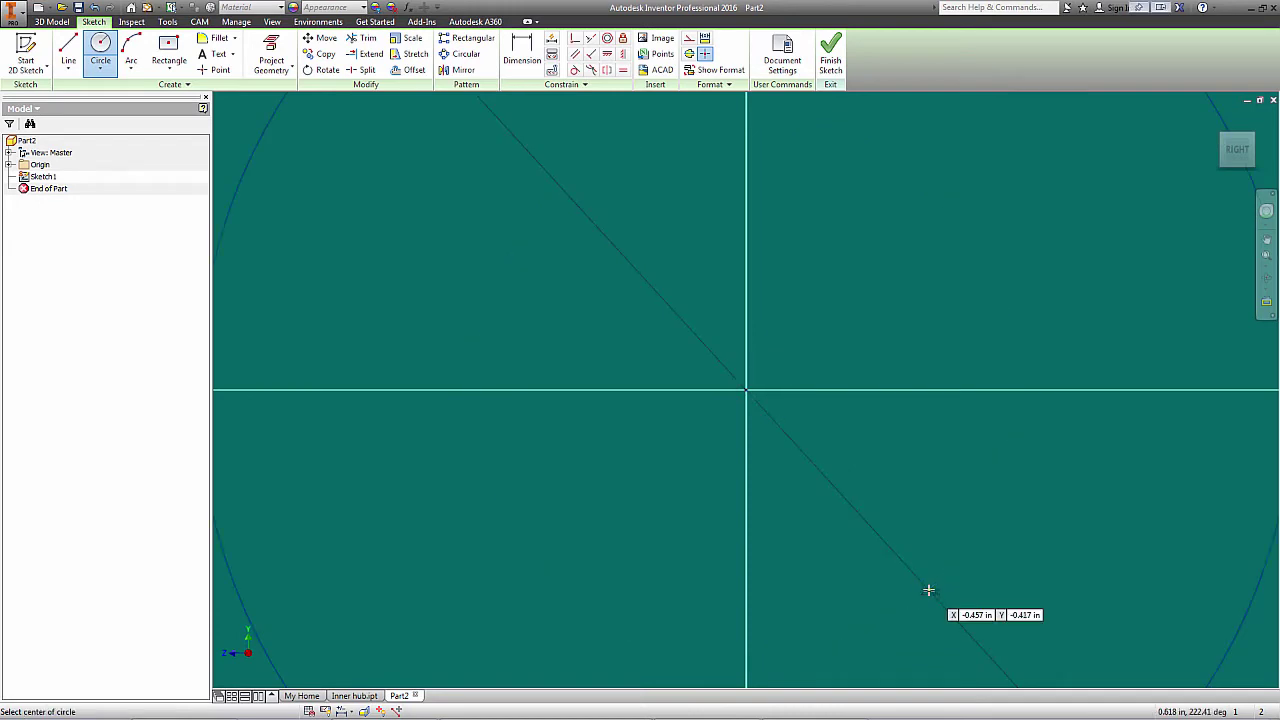
click(832, 58)
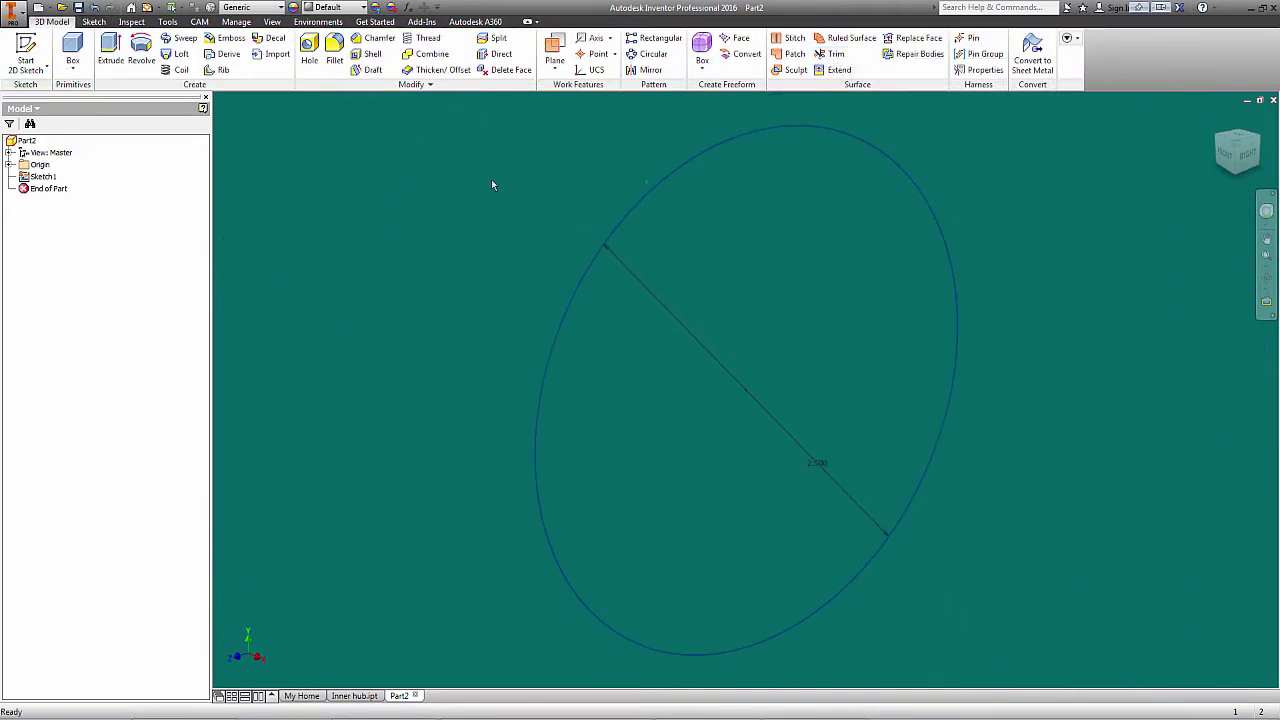
click(111, 50)
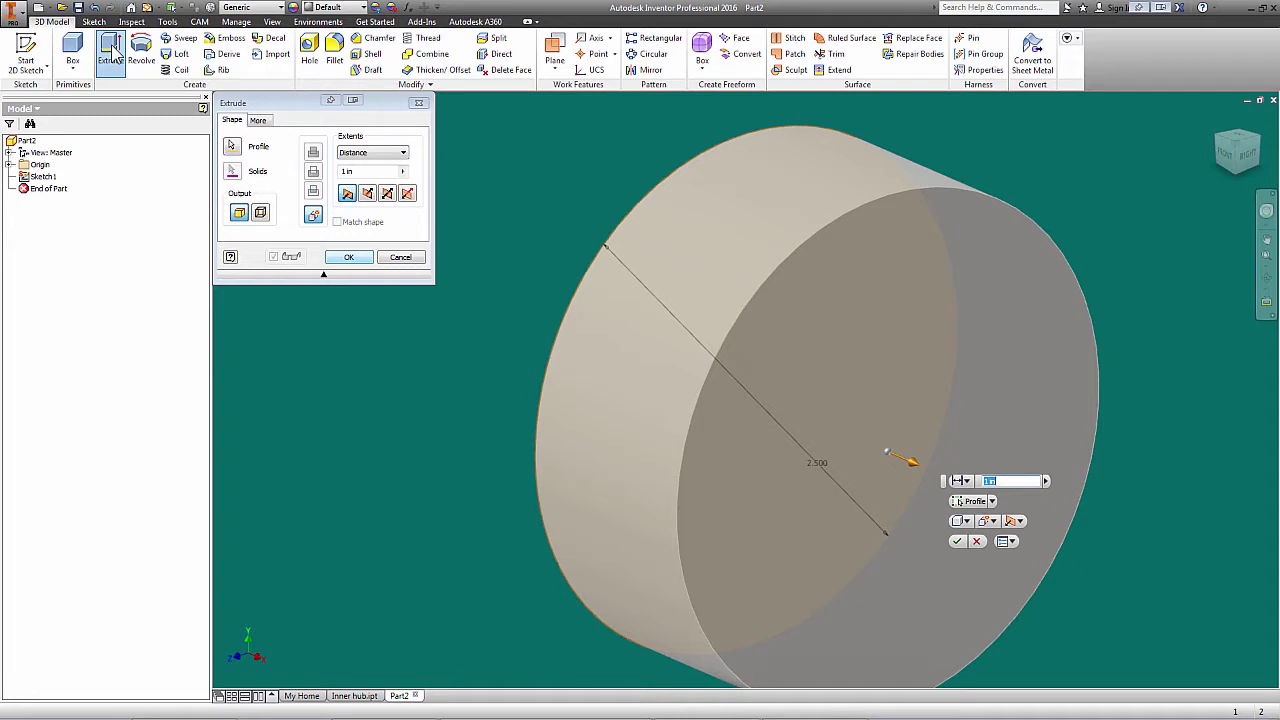
Step: Extrude the circle 1 in into a solid disc and view it edge-on and isometric
key(Return)
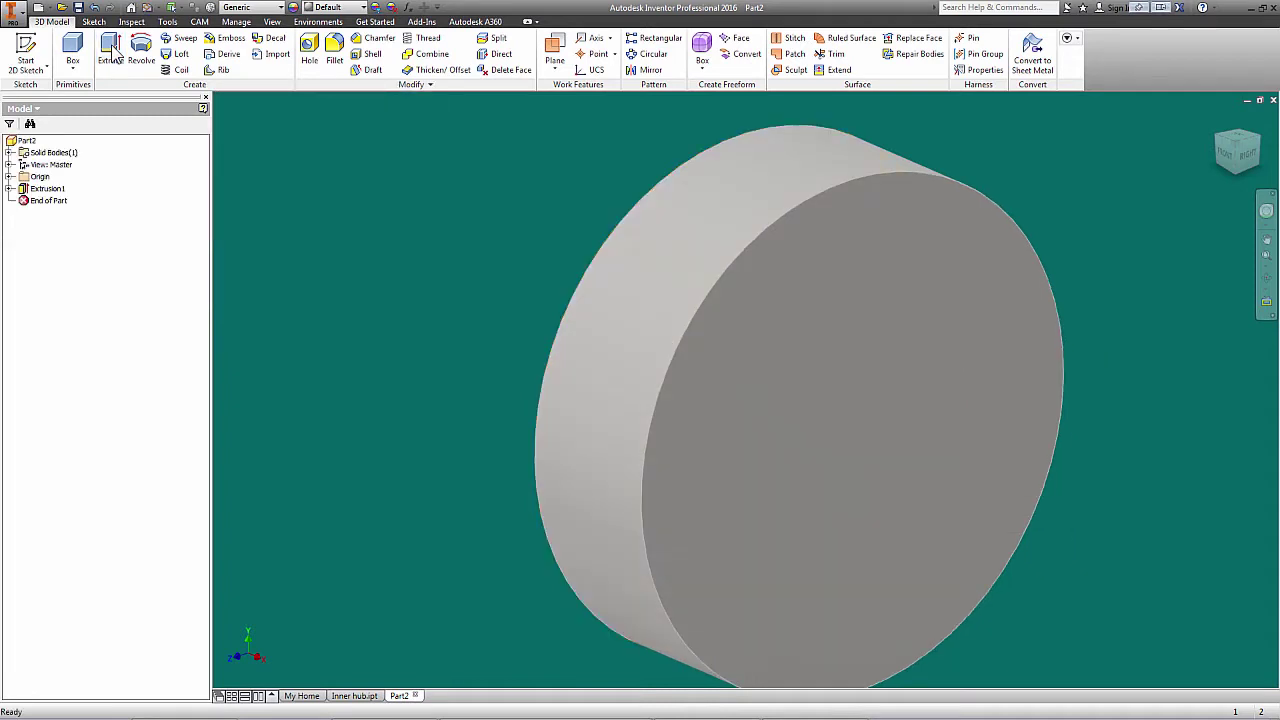
key(F6)
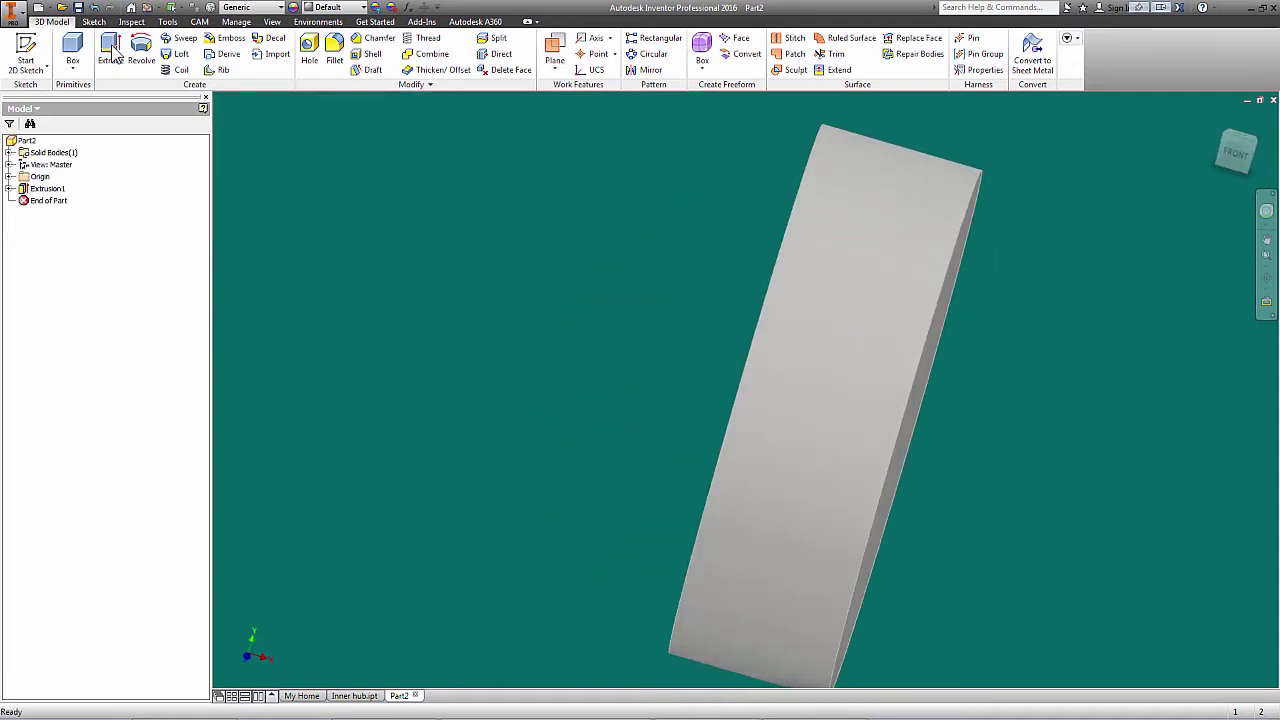
key(F6)
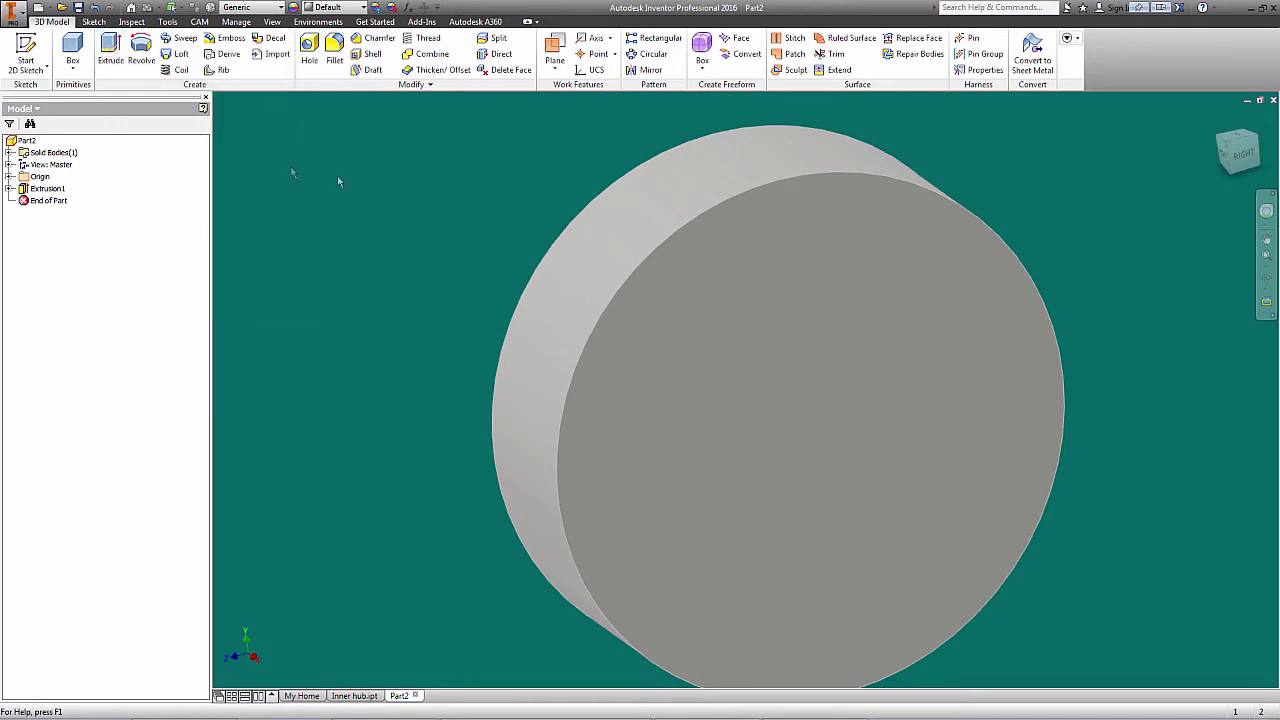
click(310, 50)
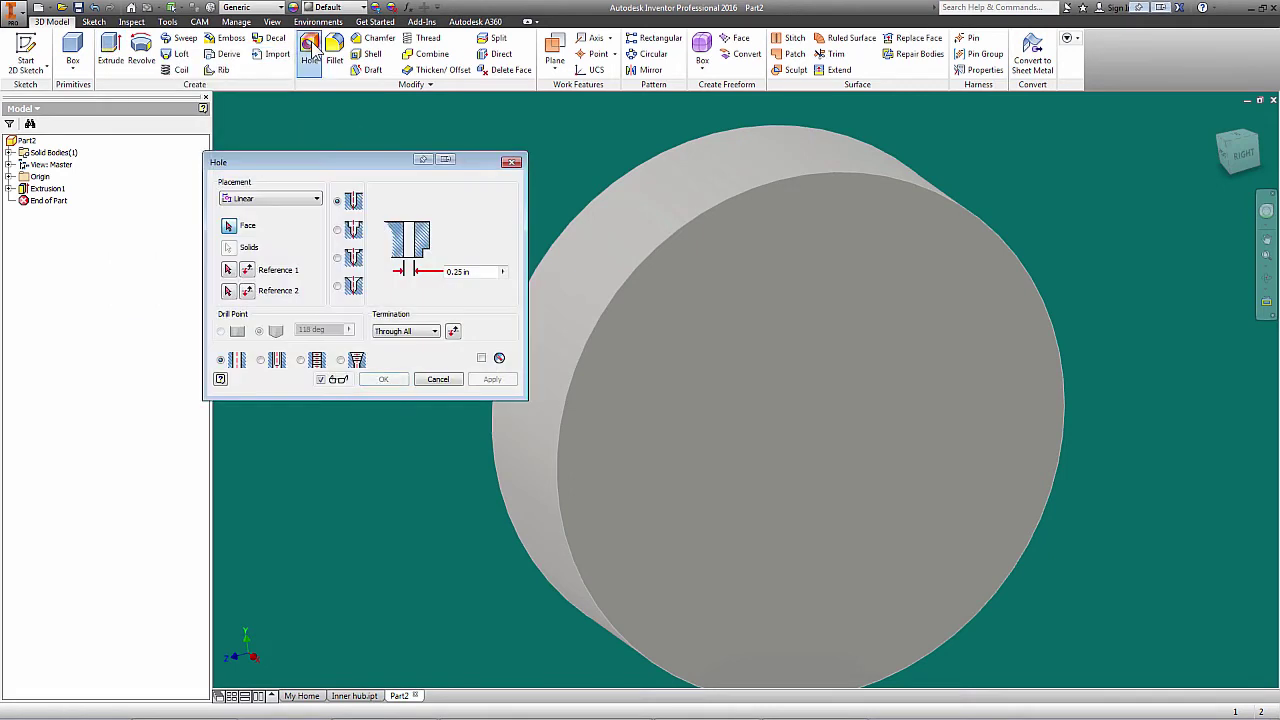
Step: Drill a .495 in Through All hole in the disc's flat face
click(836, 454)
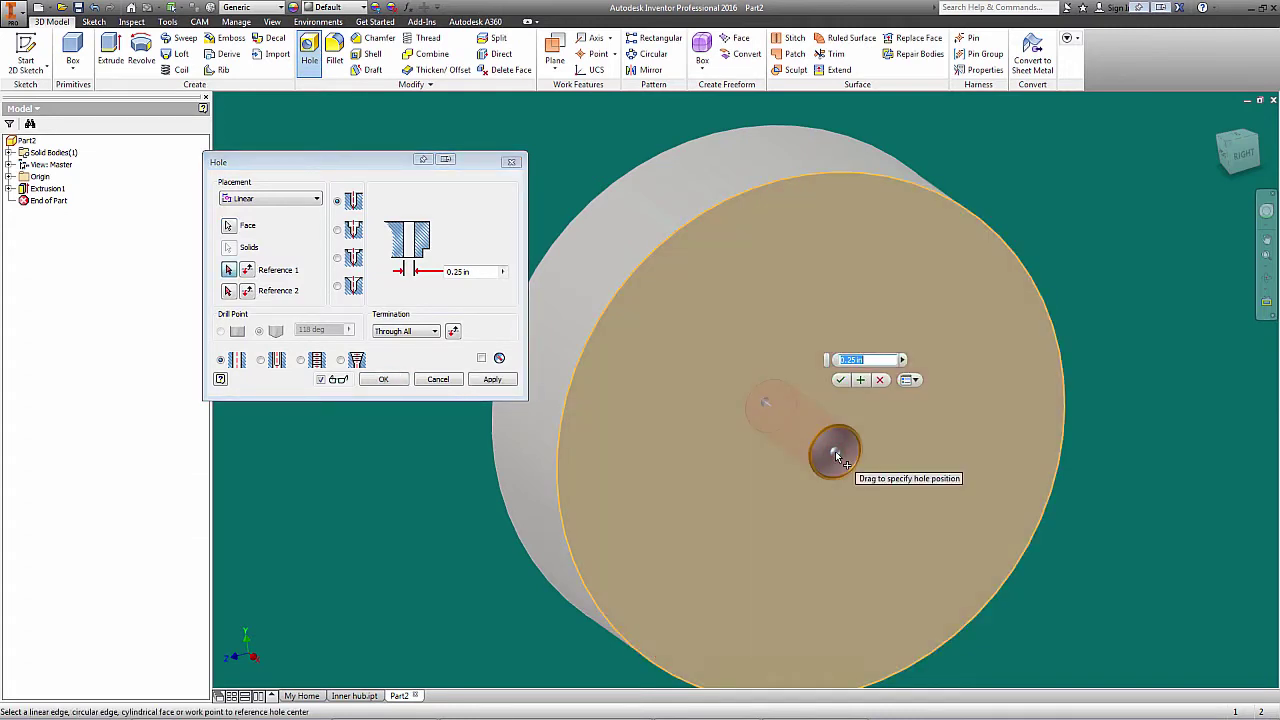
text(.495)
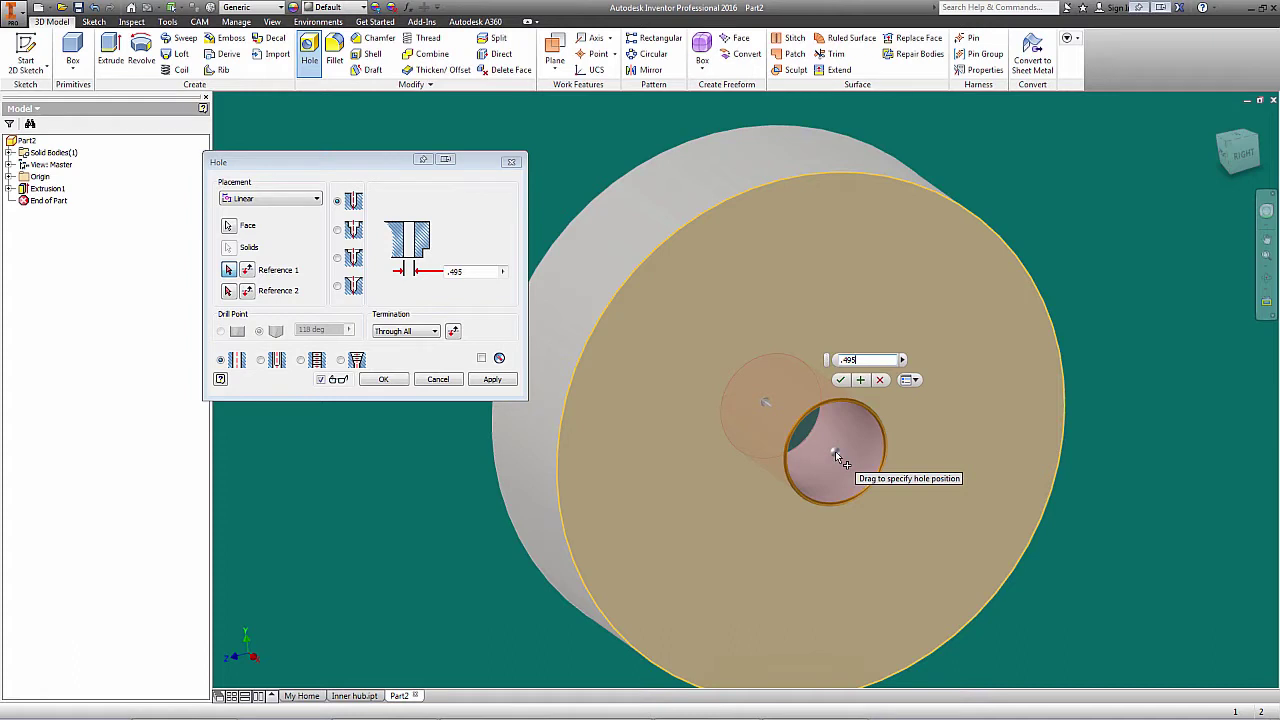
click(839, 380)
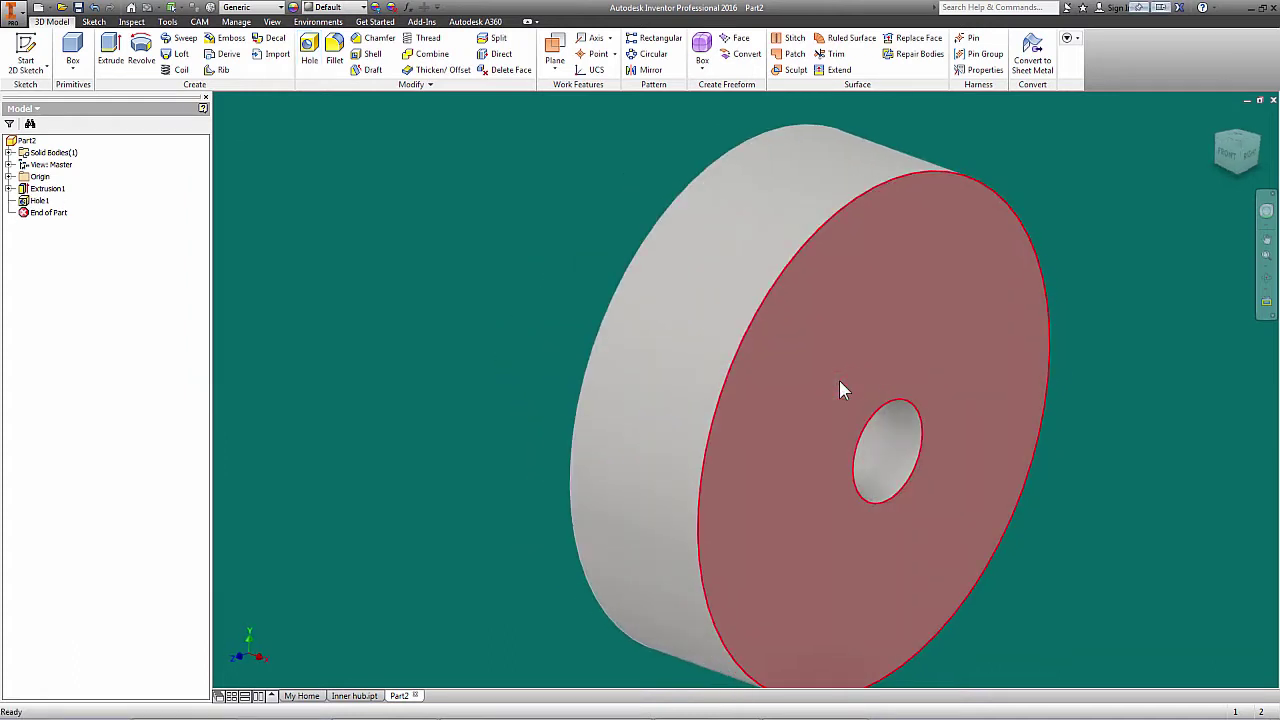
shift+middle_drag(839, 380, 951, 306)
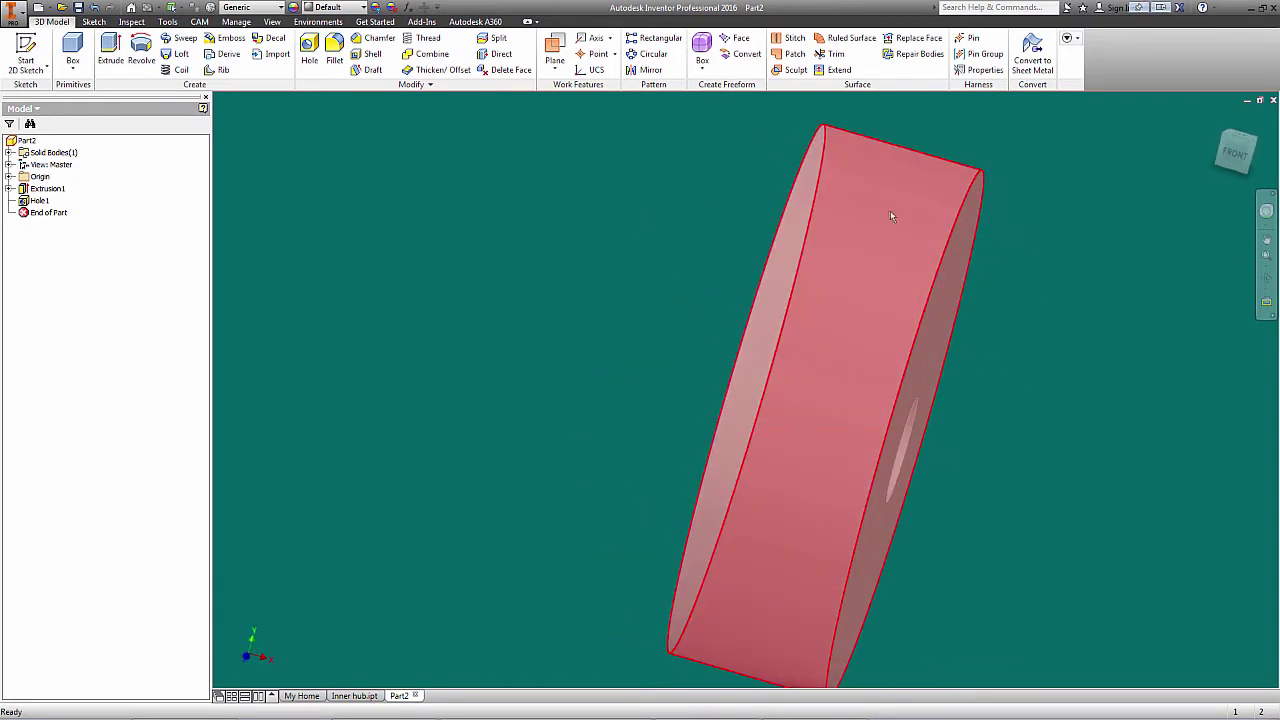
Step: Chamfer the disc's outer circular edge by .5 in and inspect it from several views
key(F5)
key(F5)
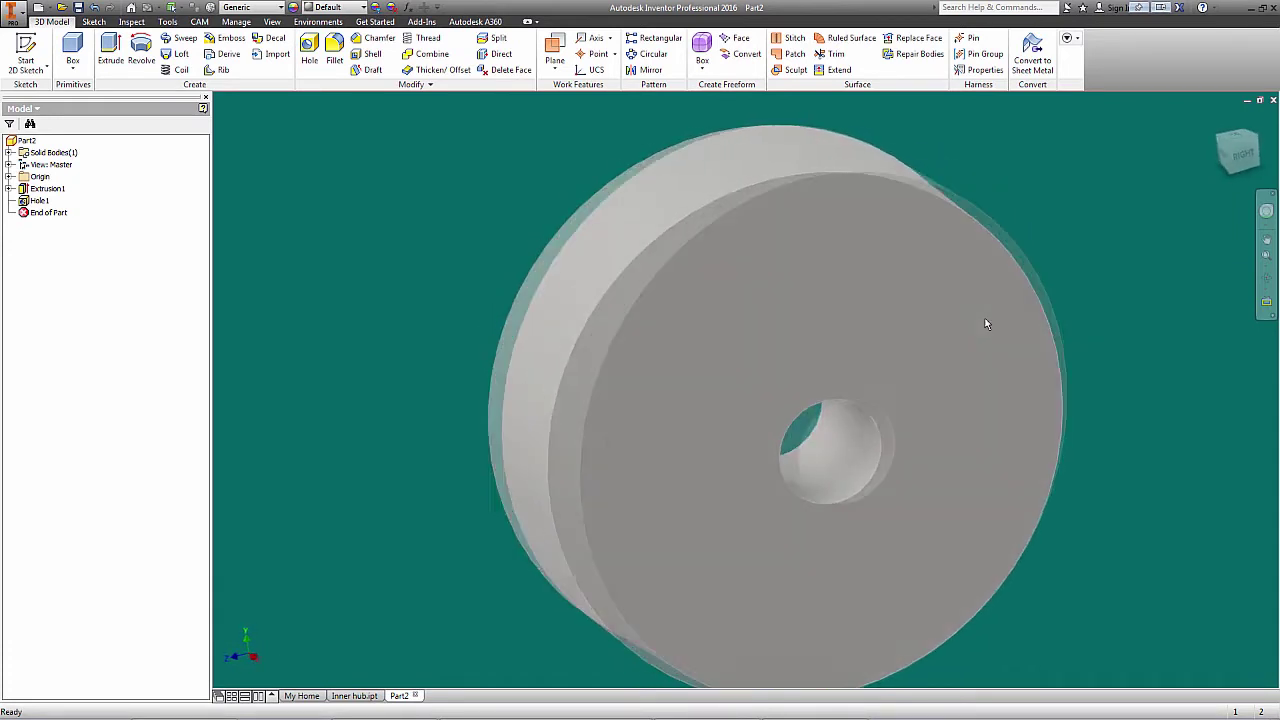
click(375, 38)
click(956, 237)
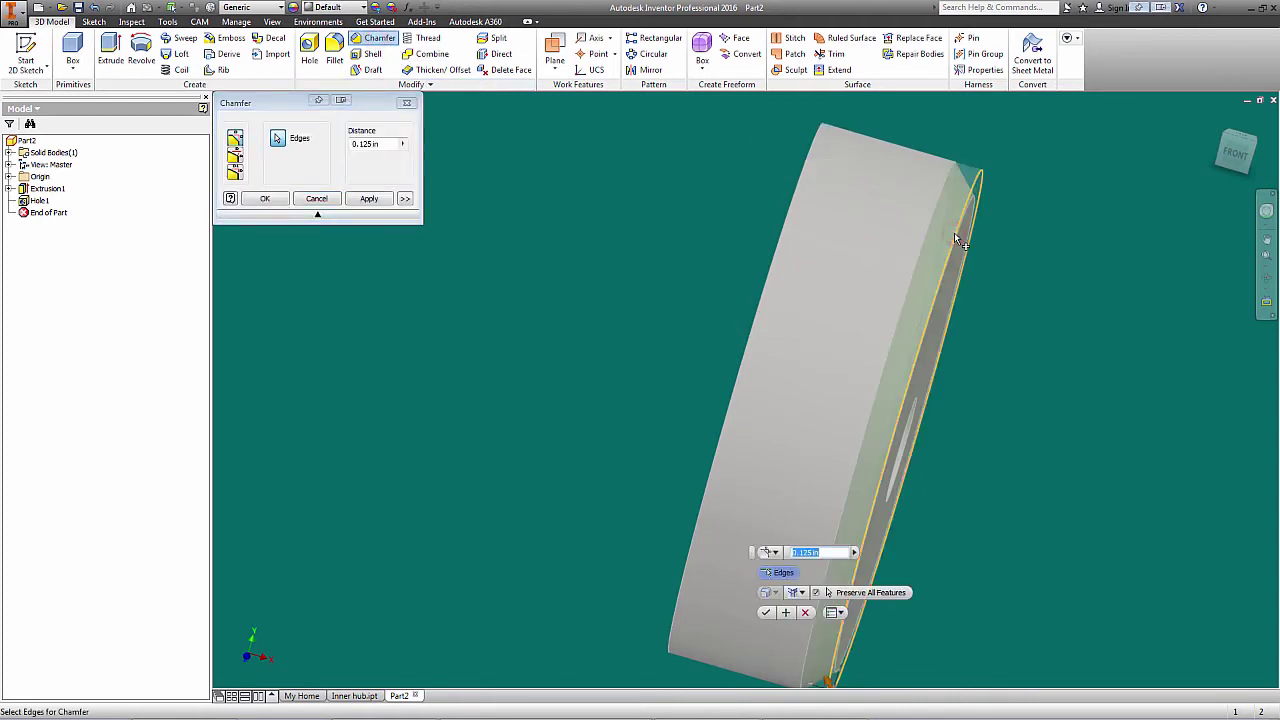
text(.5)
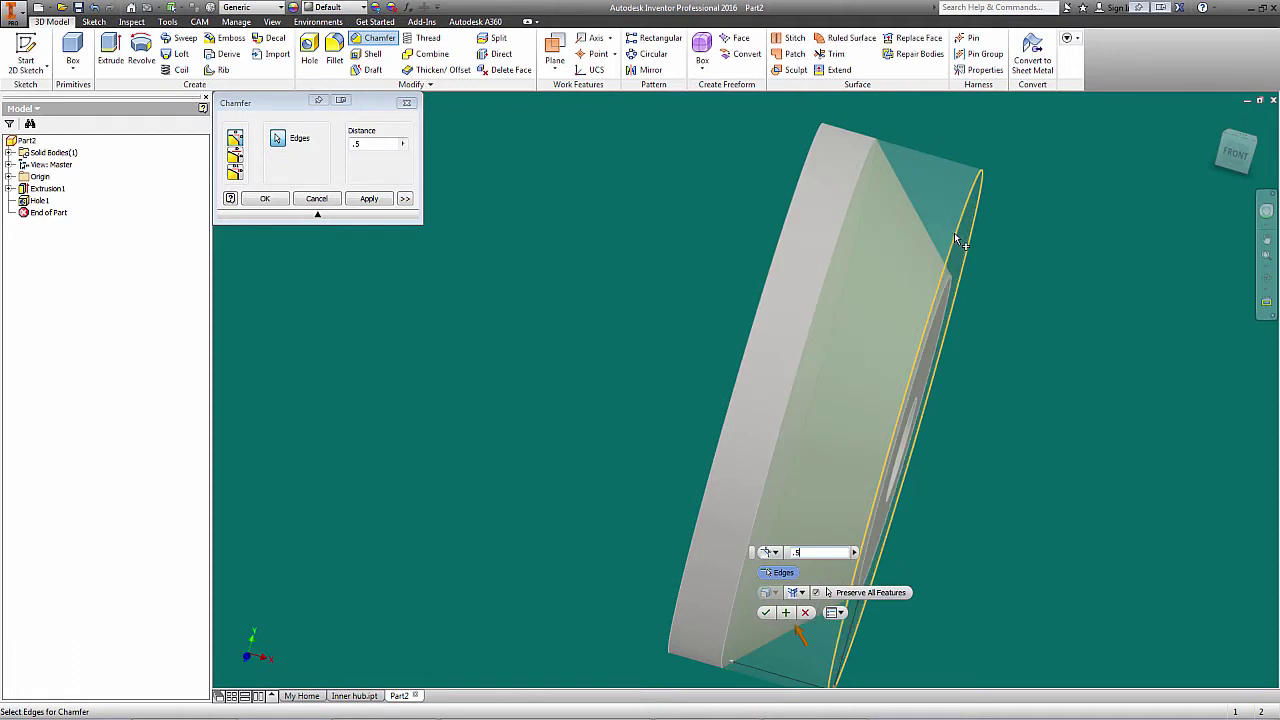
key(Return)
key(F6)
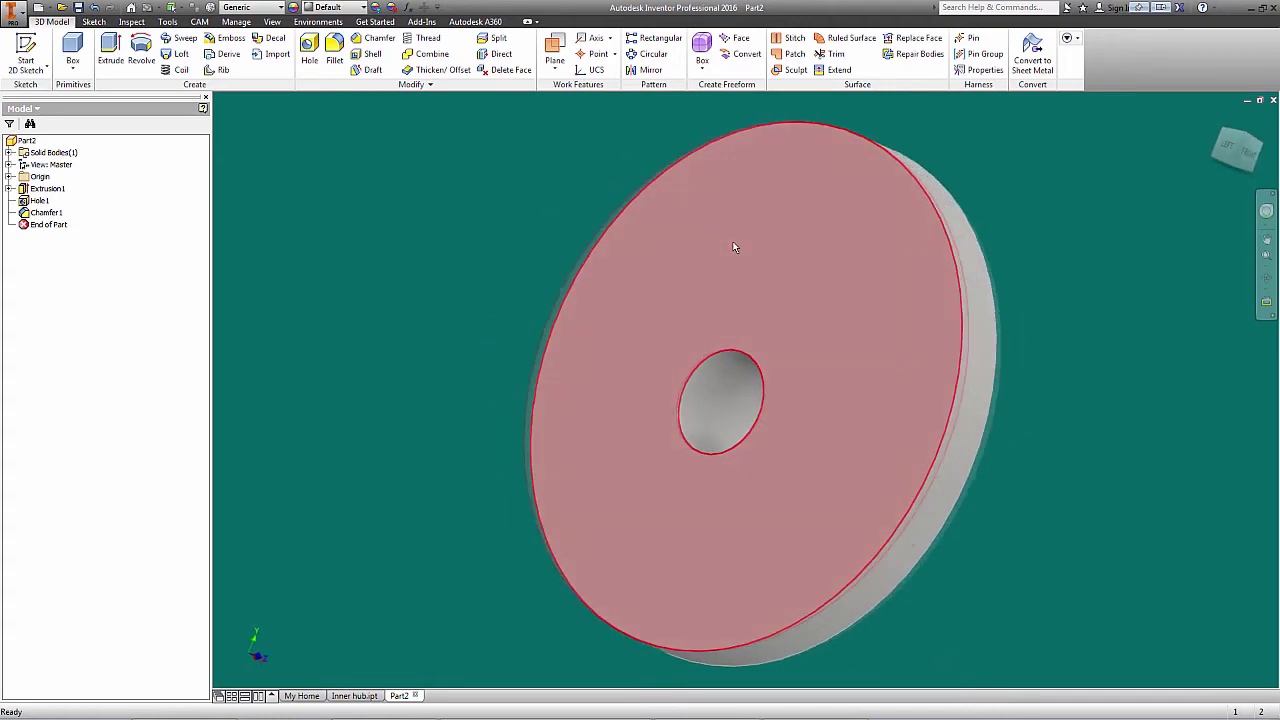
key(F5)
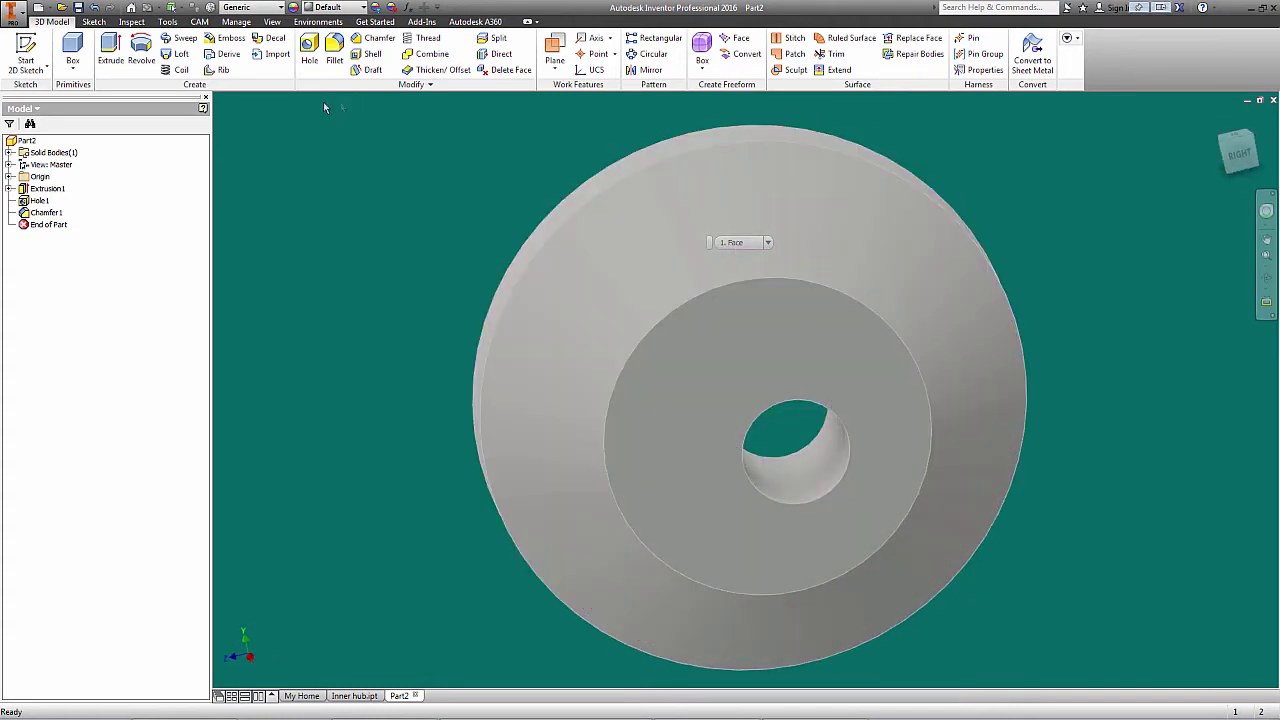
key(F5)
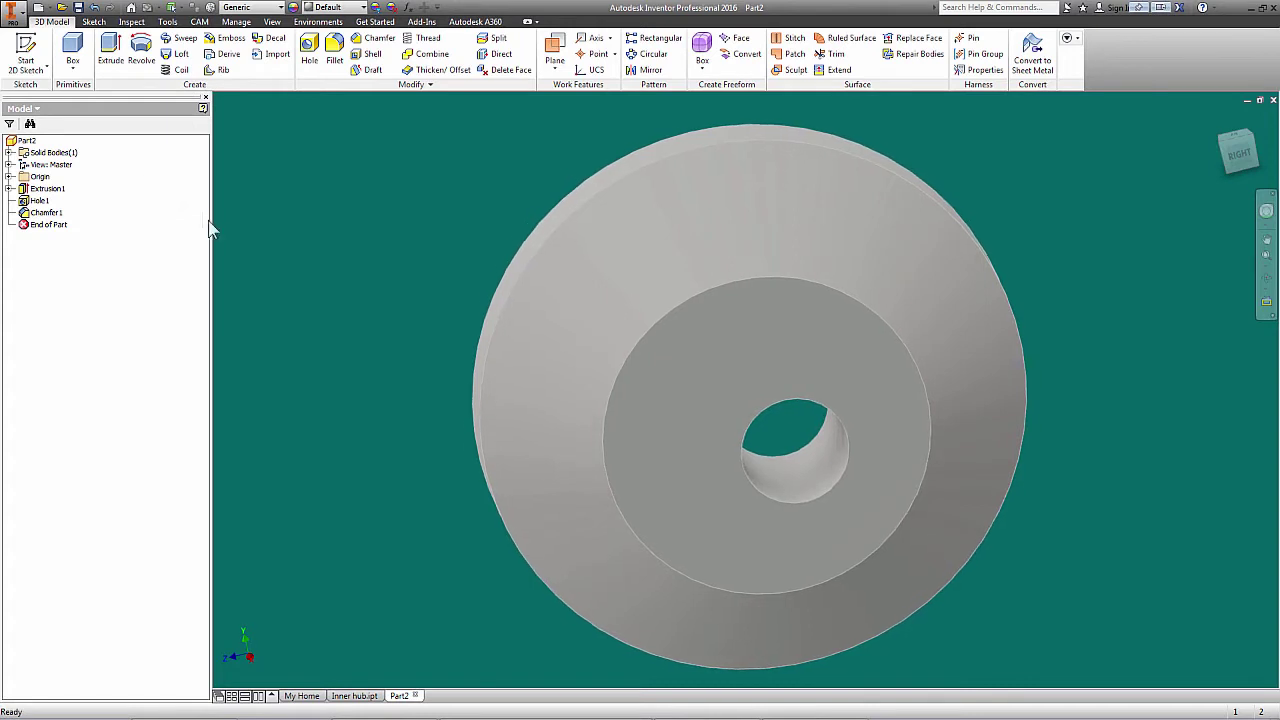
key(F5)
key(F5)
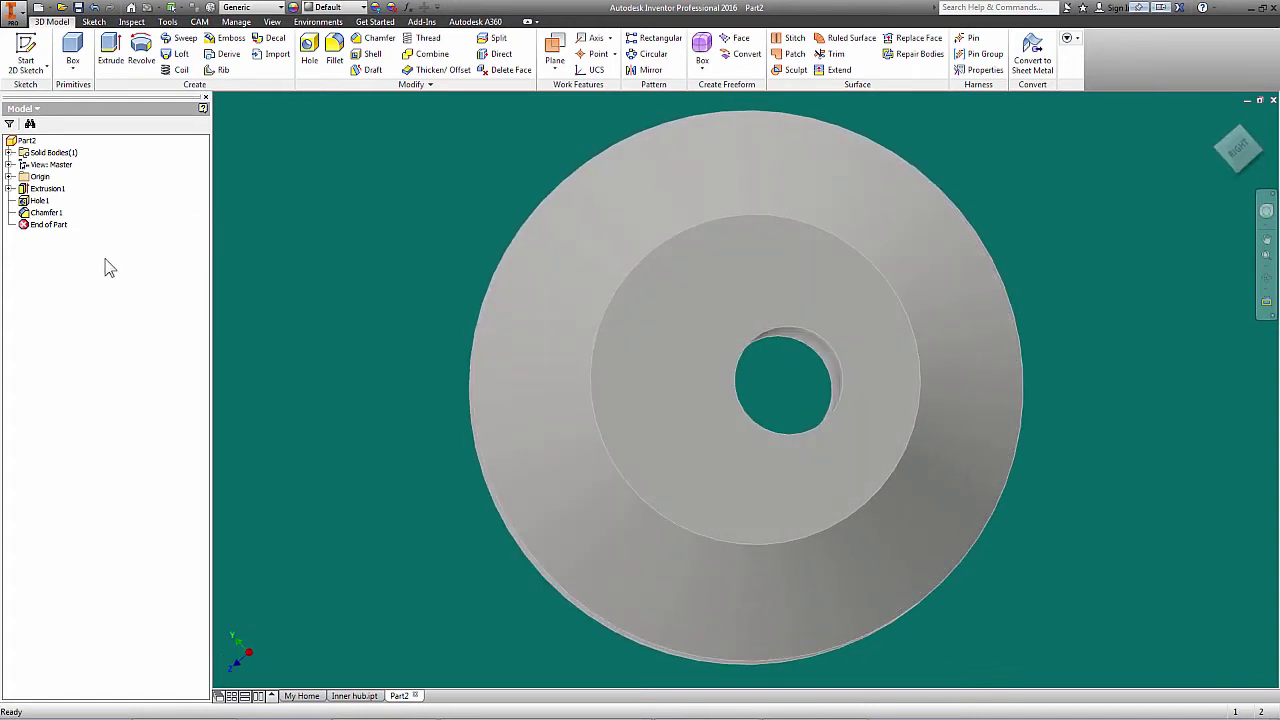
Step: Open Hole1 for editing and re-pick its placement references
right_click(39, 210)
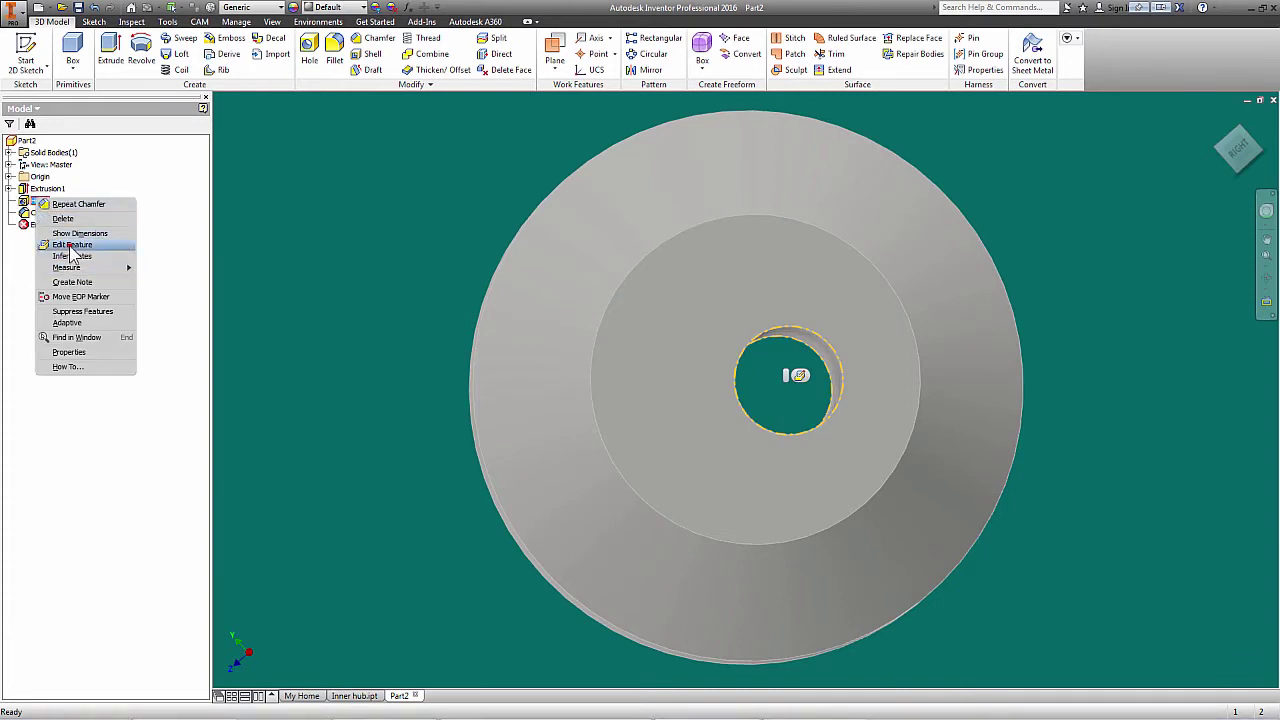
click(71, 246)
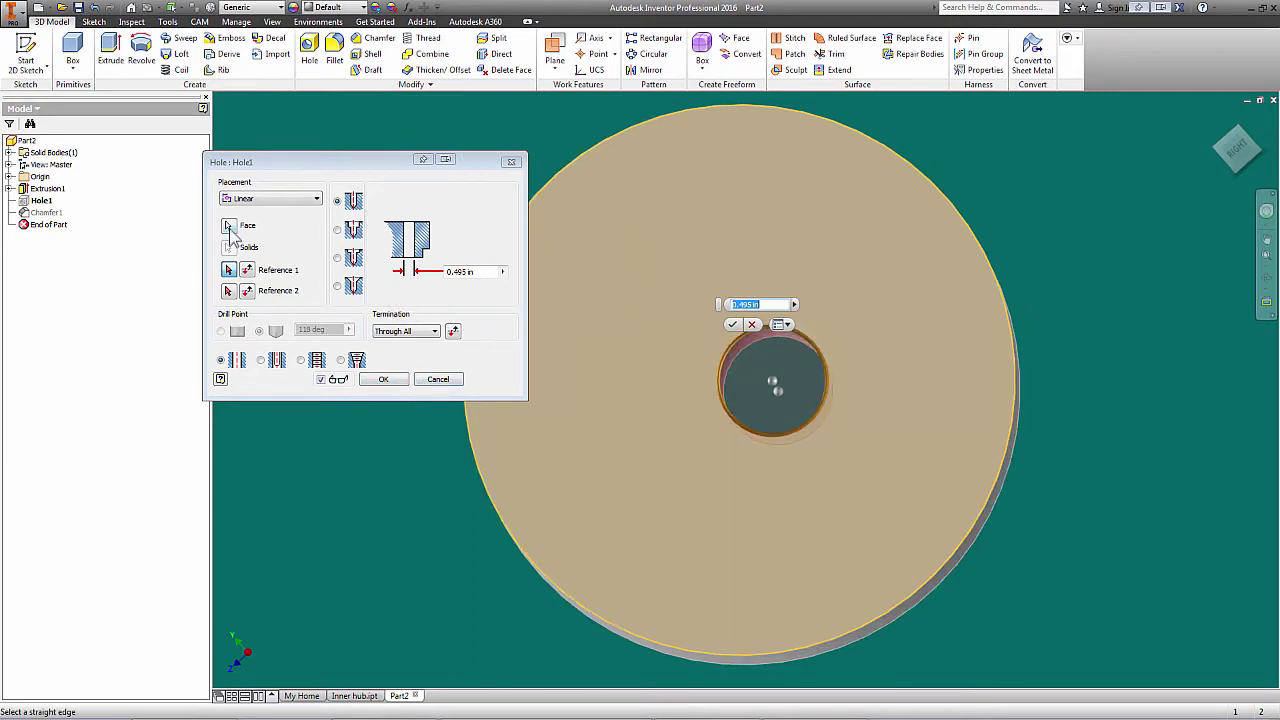
click(228, 270)
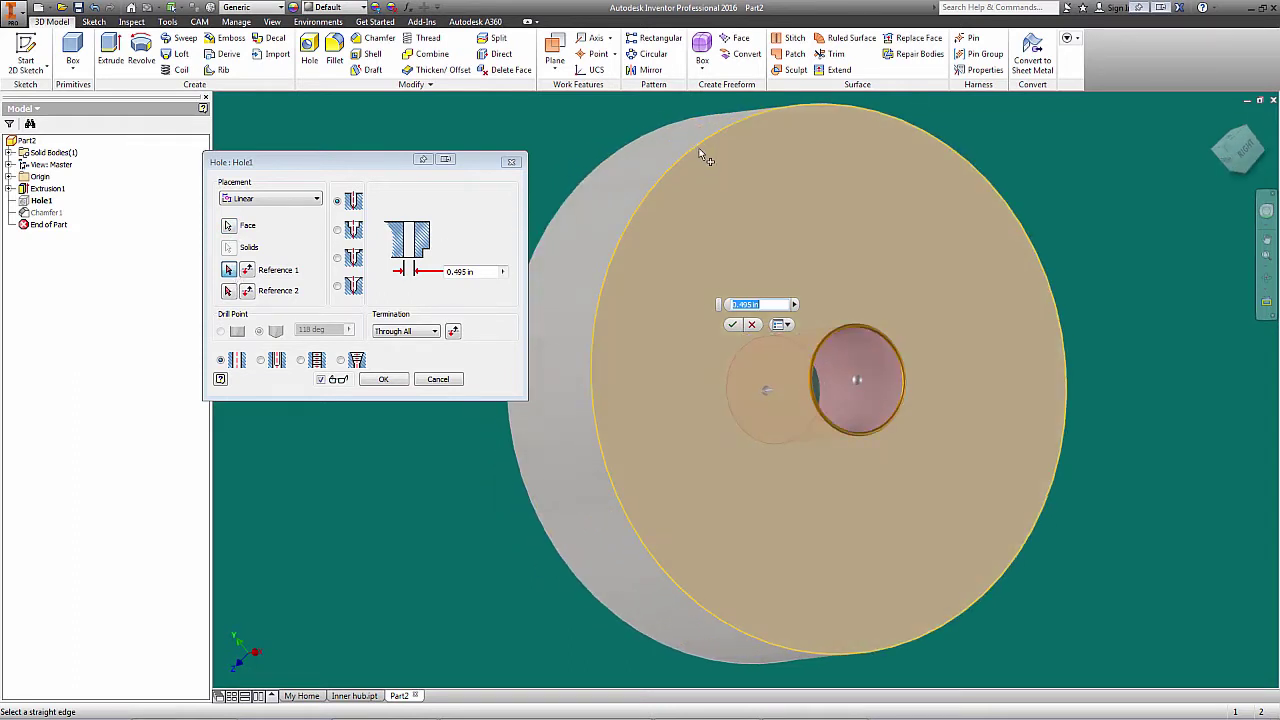
click(229, 226)
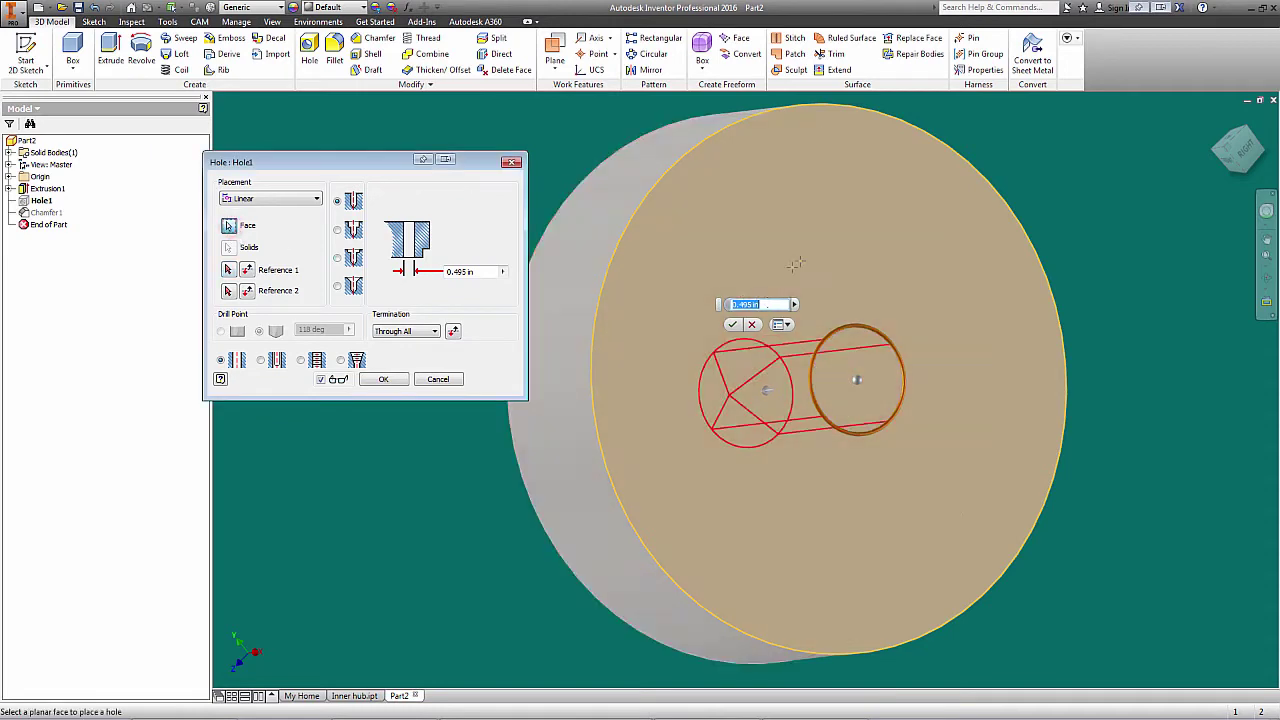
mouse_move(947, 241)
shift+middle_down()
mouse_move(951, 222)
mouse_move(755, 237)
mouse_move(895, 305)
mouse_move(743, 298)
shift+middle_up()
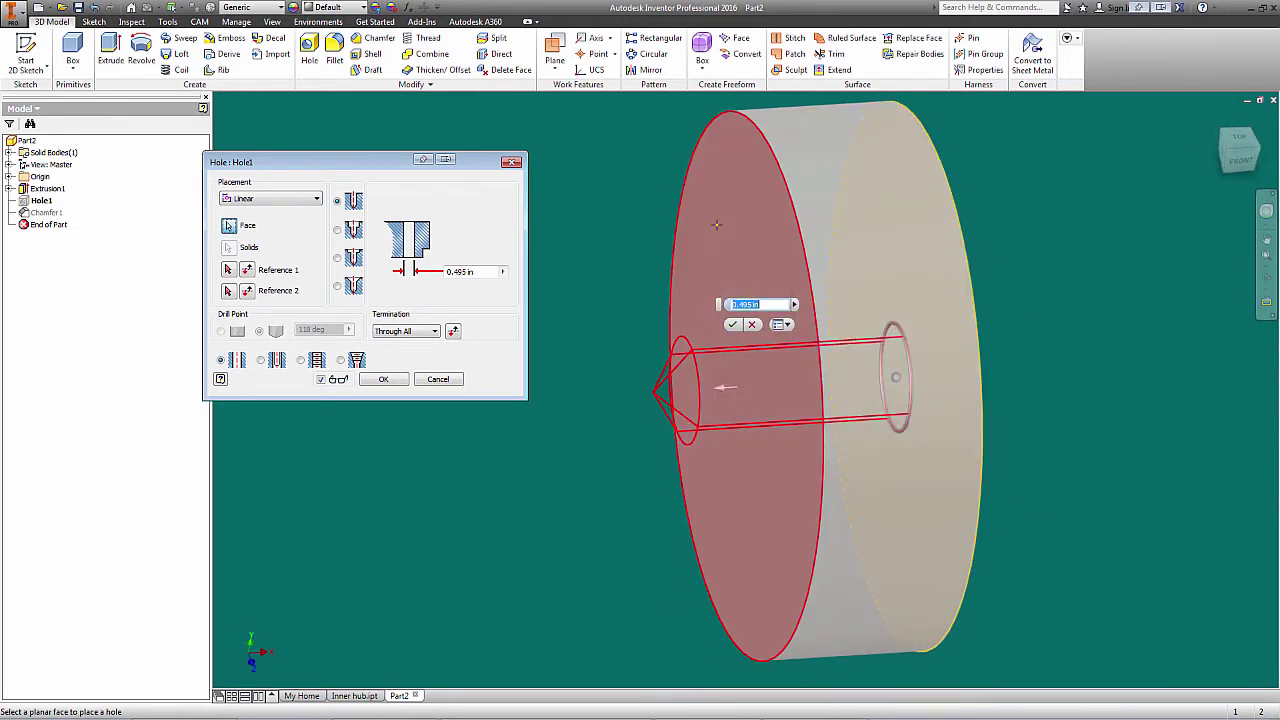
Step: Place Hole1 on the flat face referencing the outer edge, then cancel the edit
click(717, 228)
key(Page_Up)
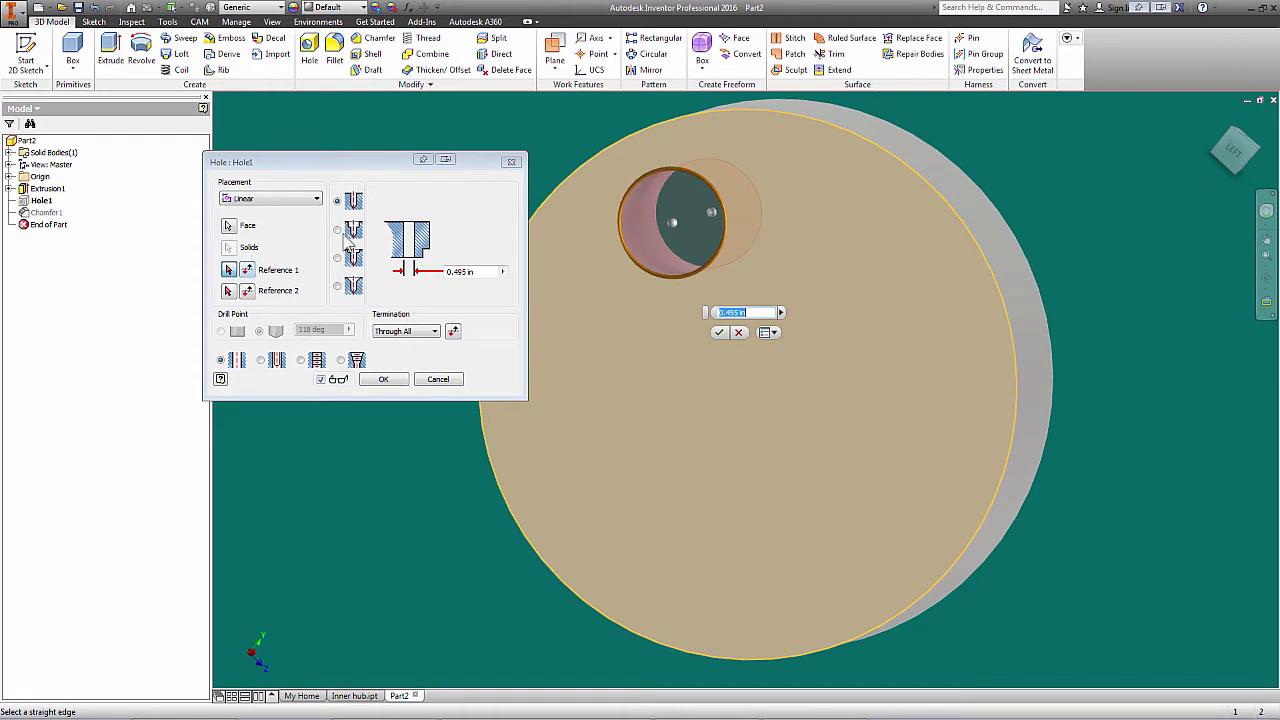
click(851, 133)
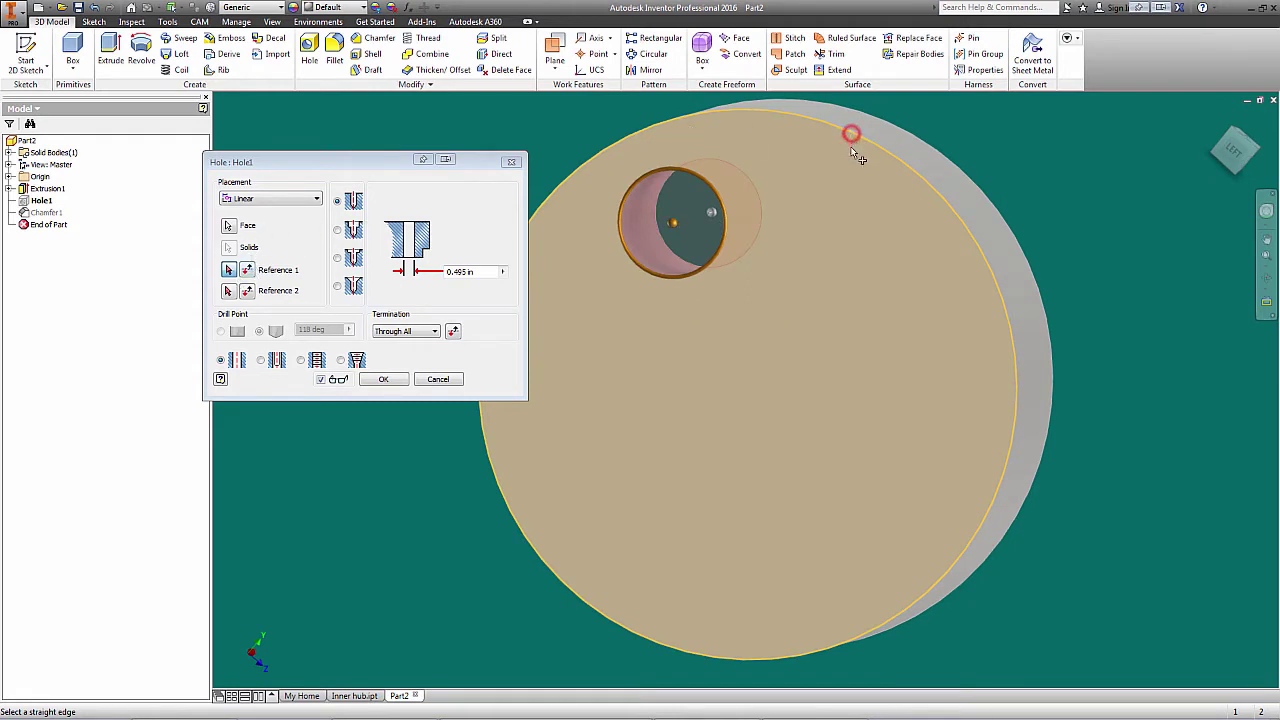
key(F6)
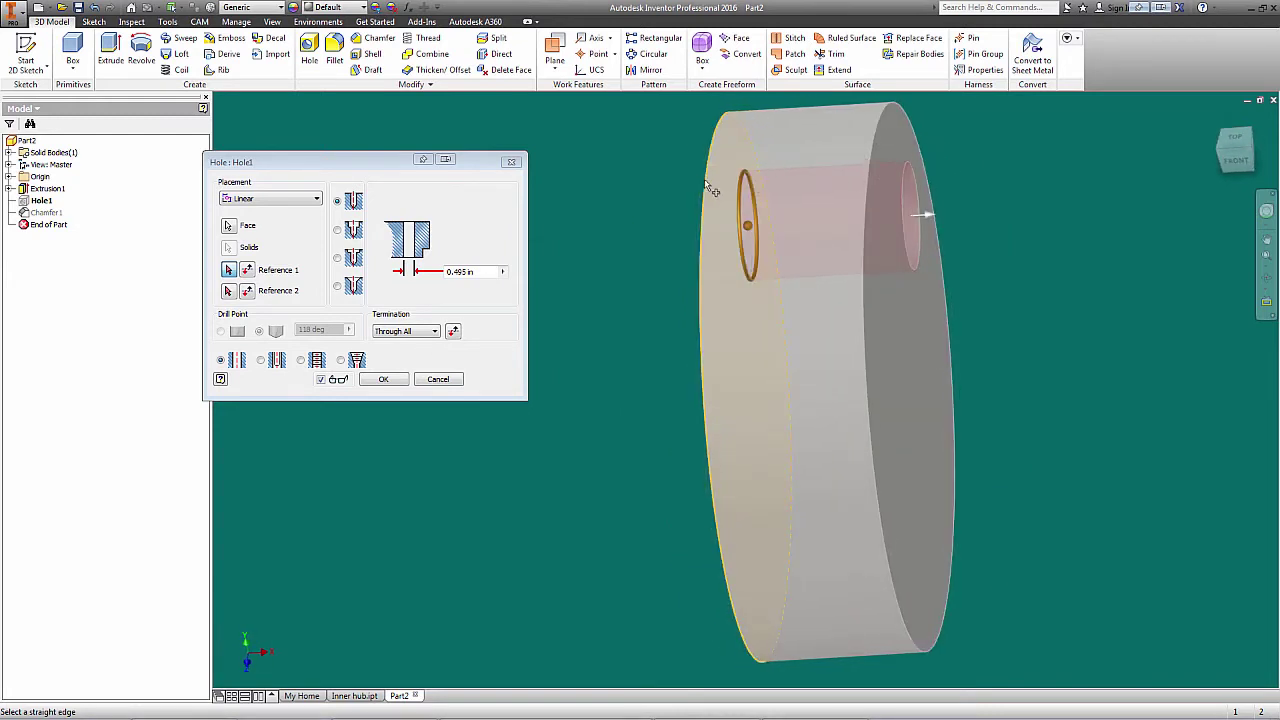
key(F6)
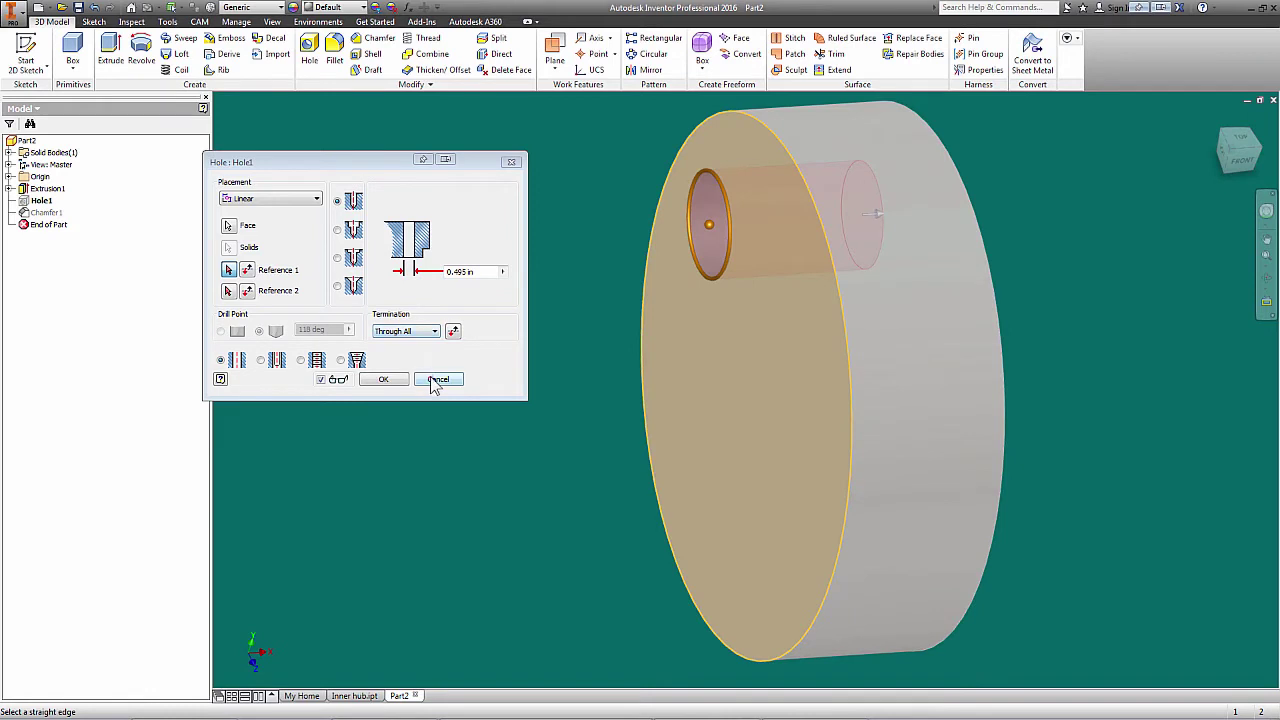
click(431, 380)
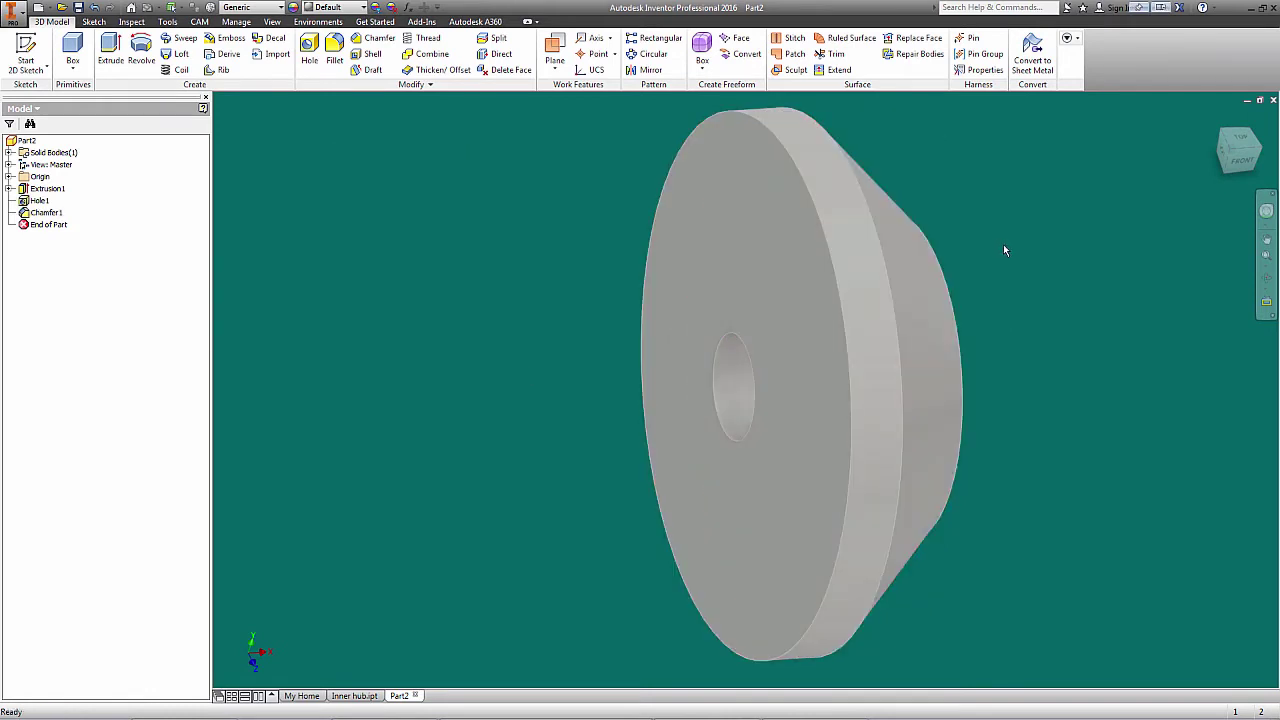
Step: Delete the off-centre Hole1 feature from the disc
key(F6)
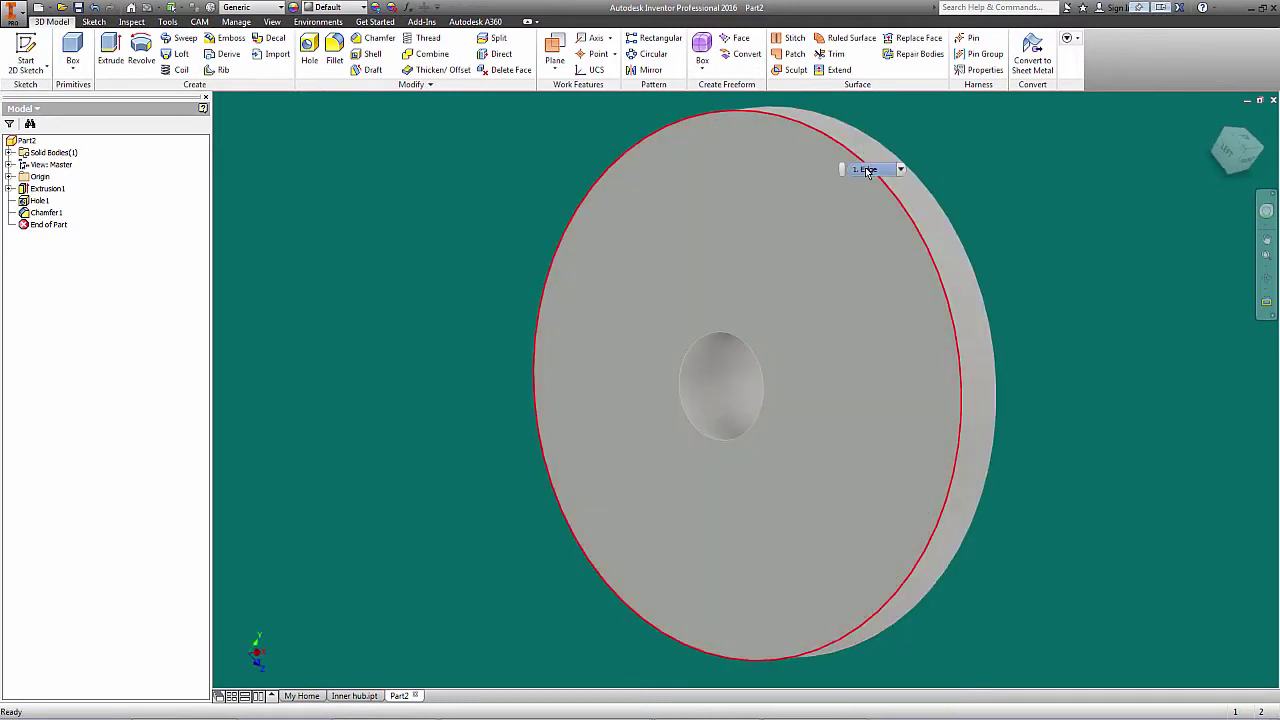
click(785, 270)
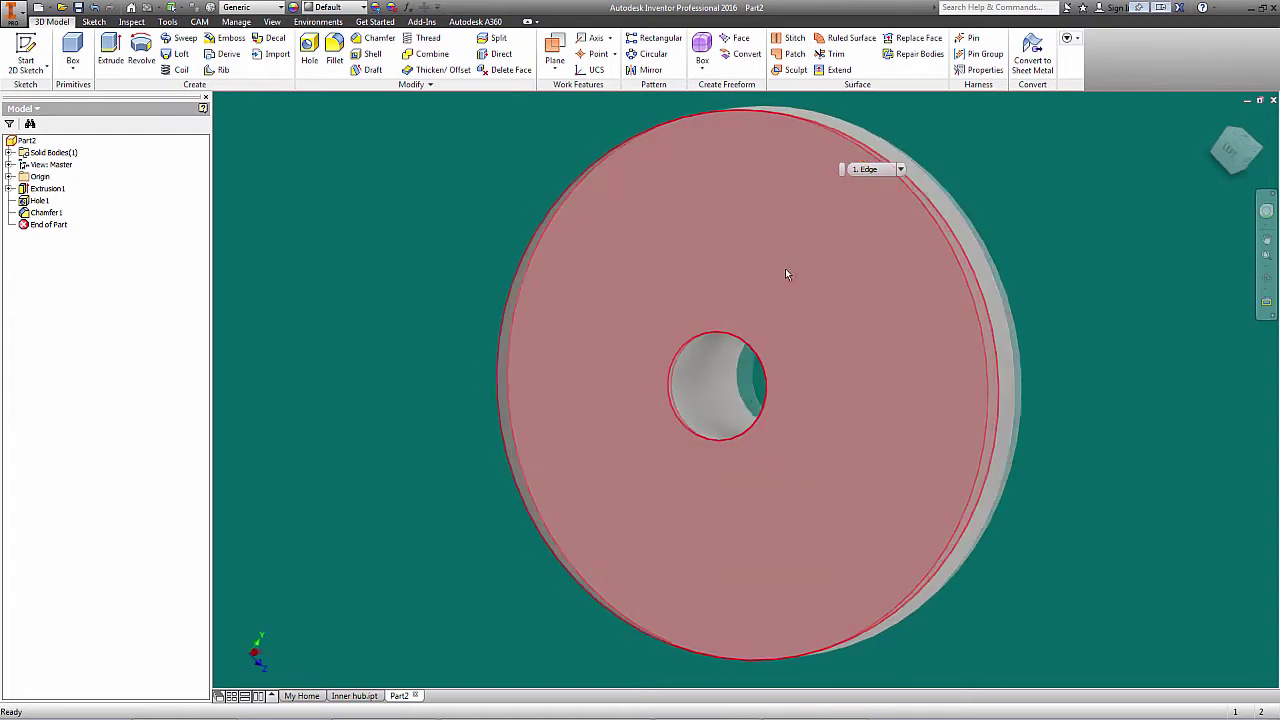
key(F6)
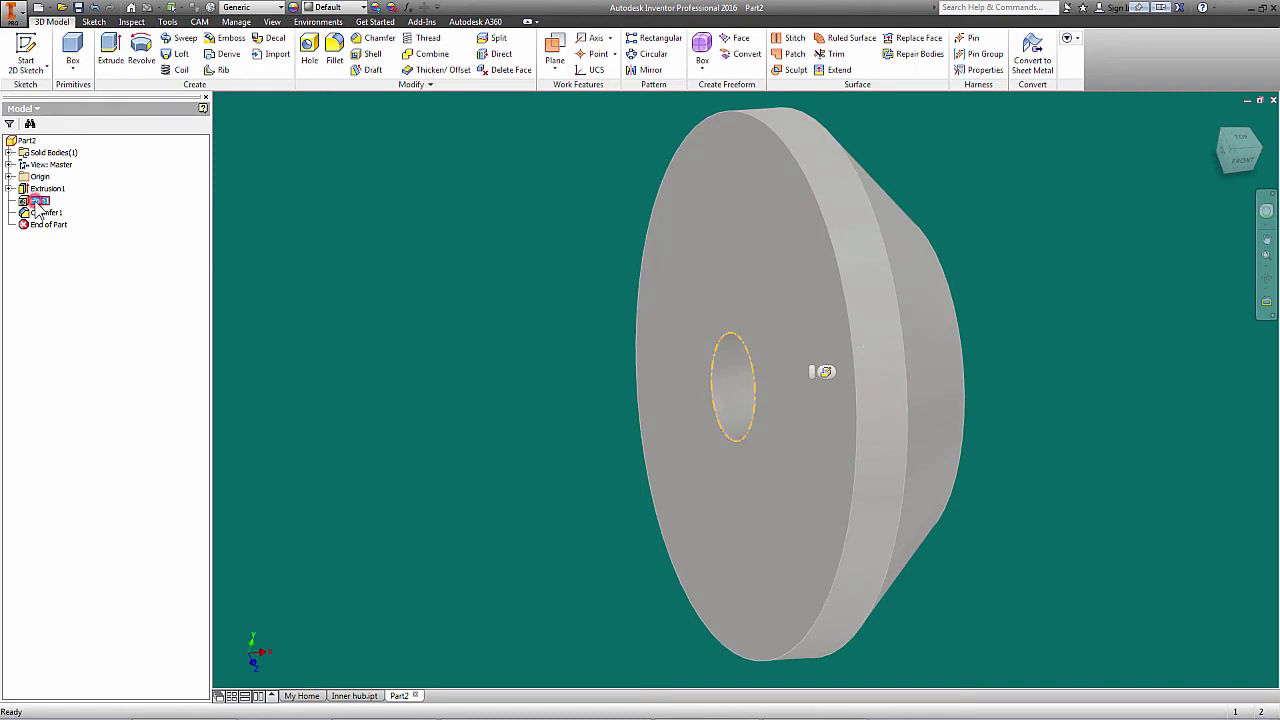
right_click(30, 200)
click(50, 226)
shift+middle_drag(318, 213, 409, 199)
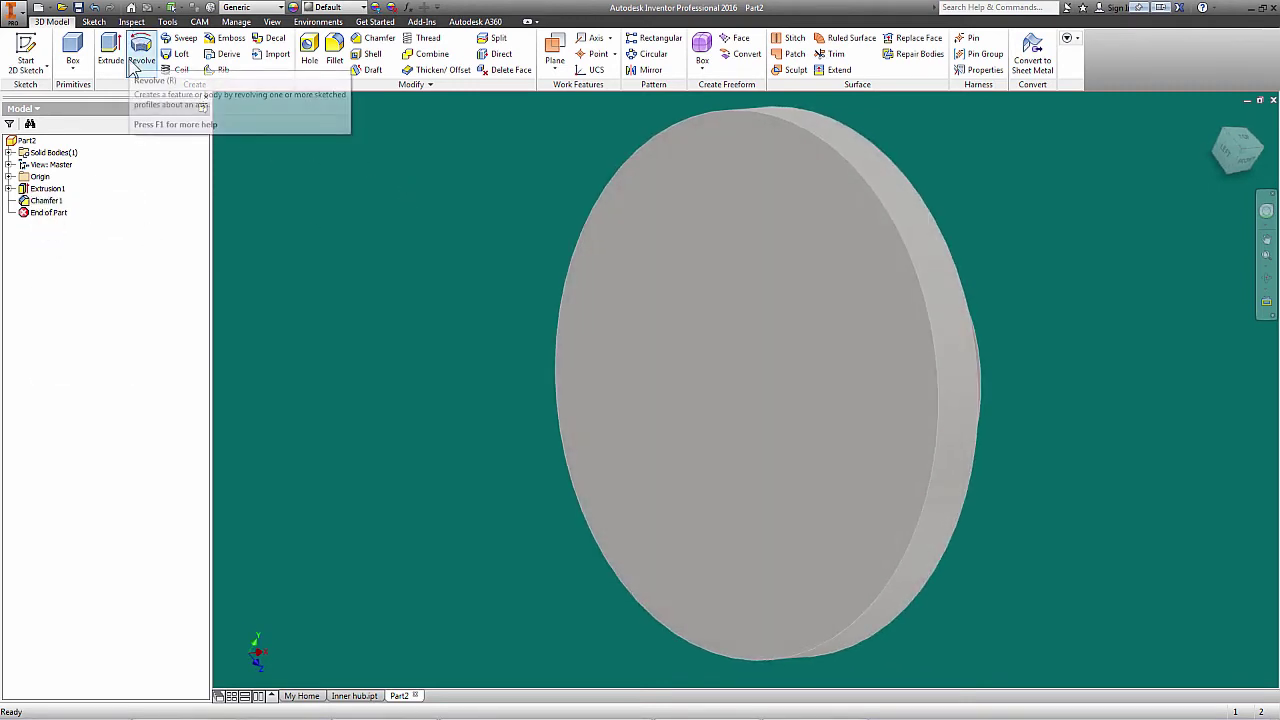
Step: Add a through hole on the front face, concentric to the disc's circular edge
click(310, 50)
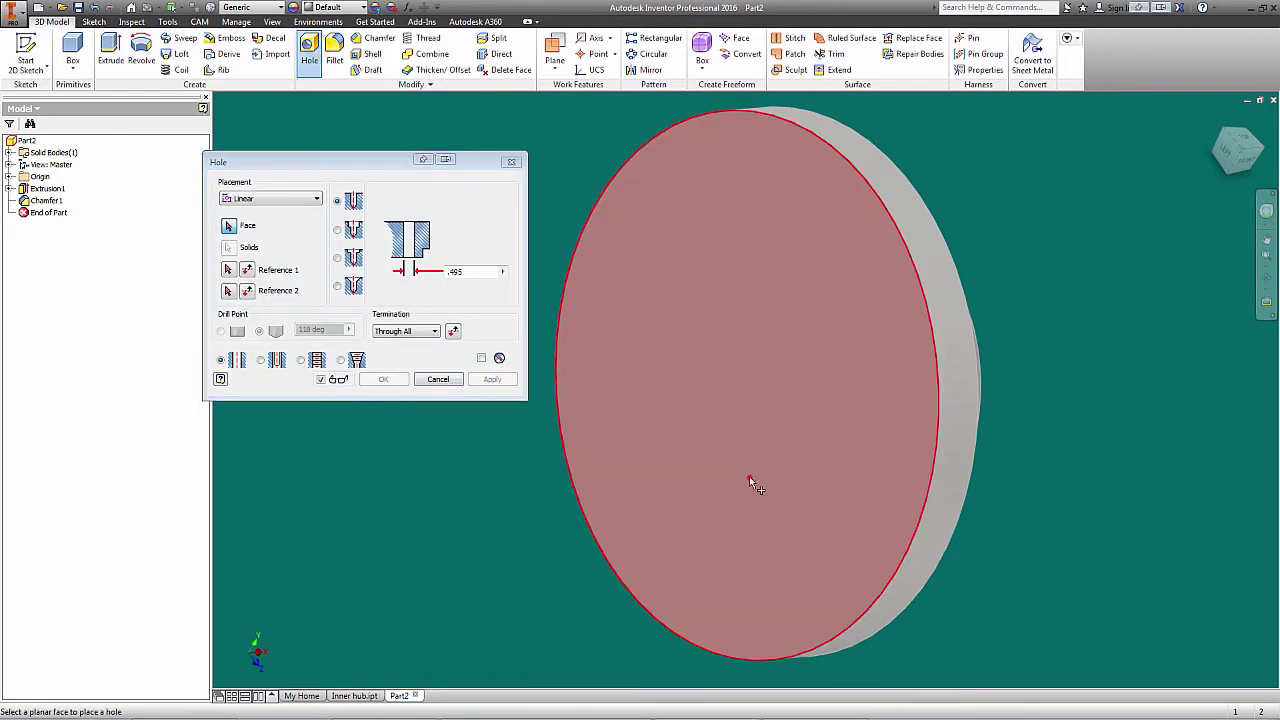
click(750, 480)
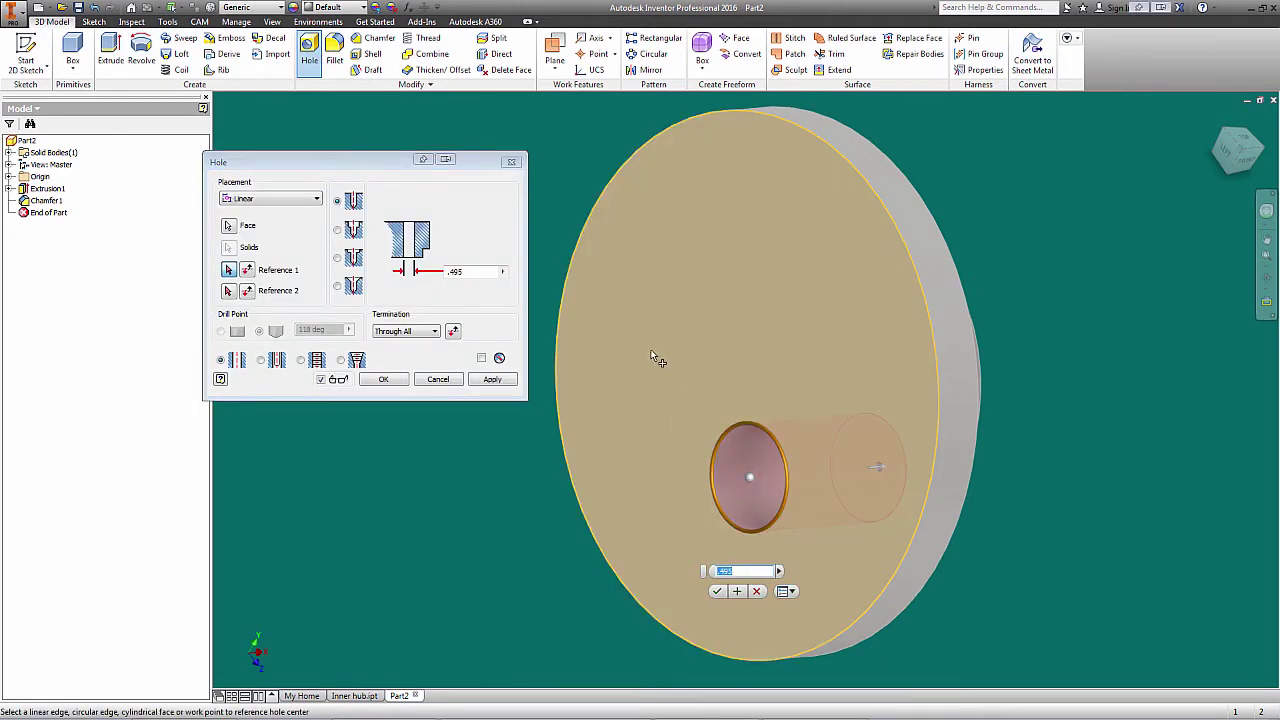
click(899, 234)
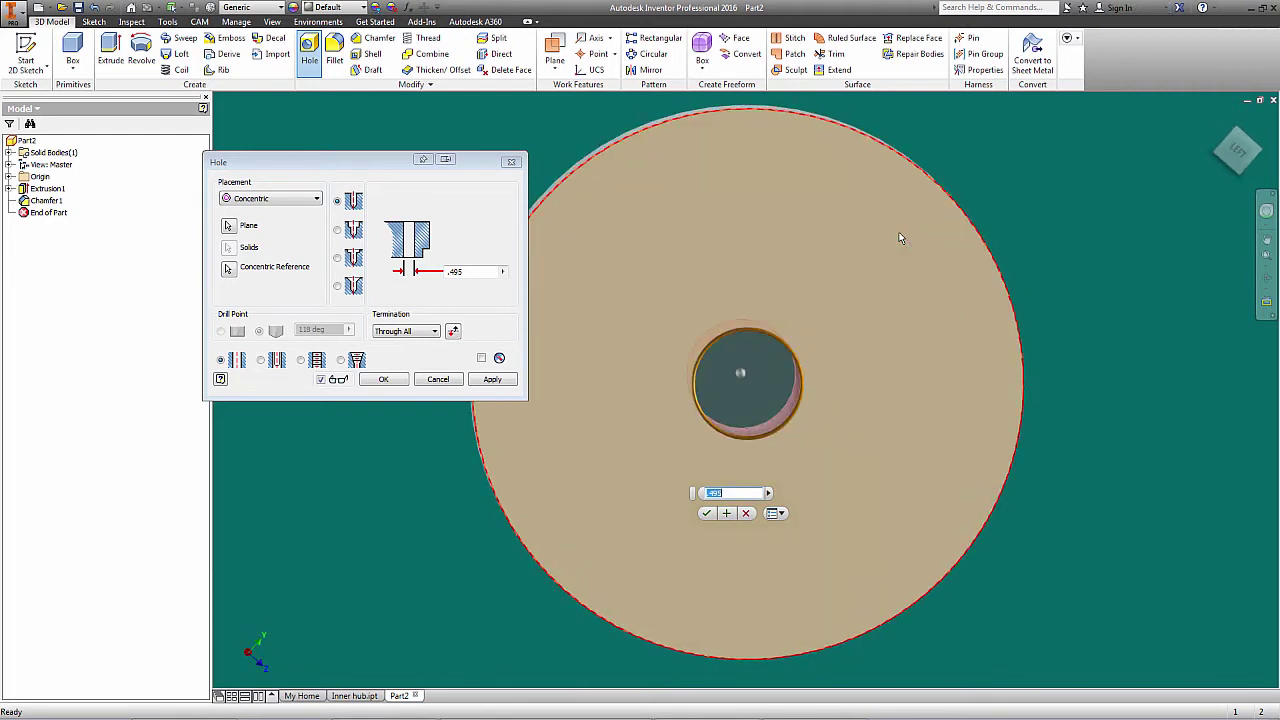
click(377, 382)
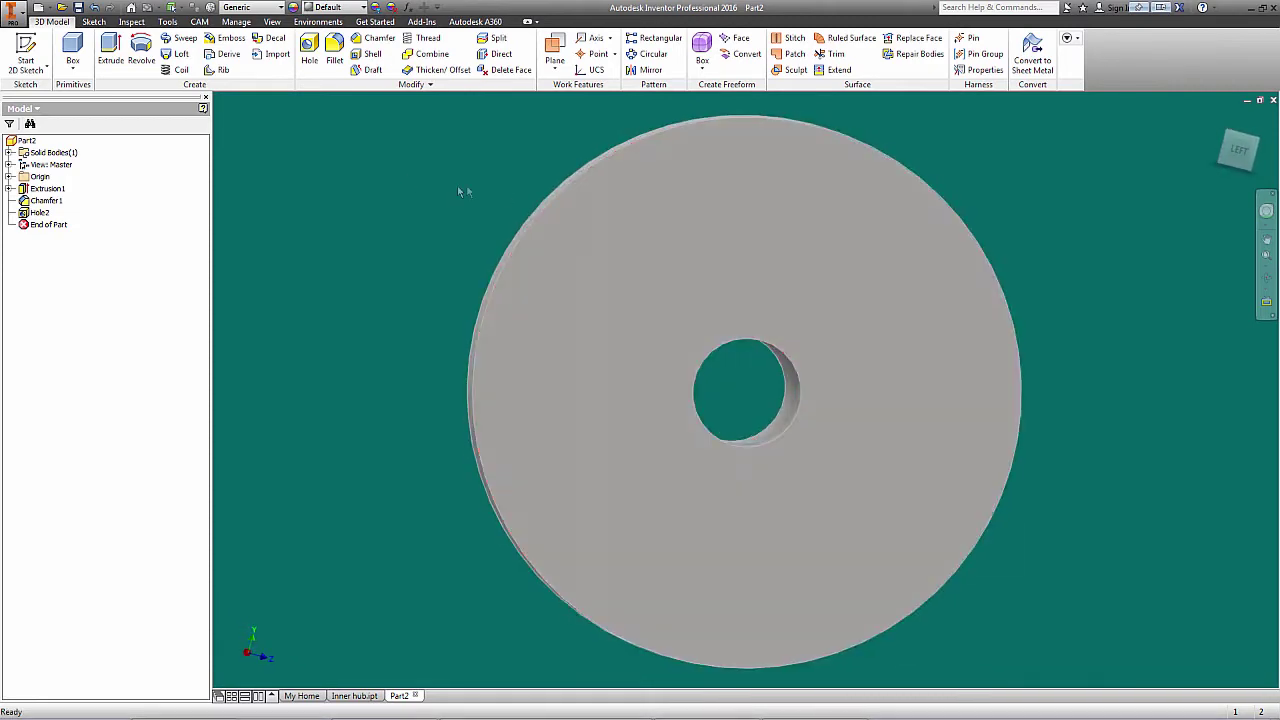
right_click(751, 250)
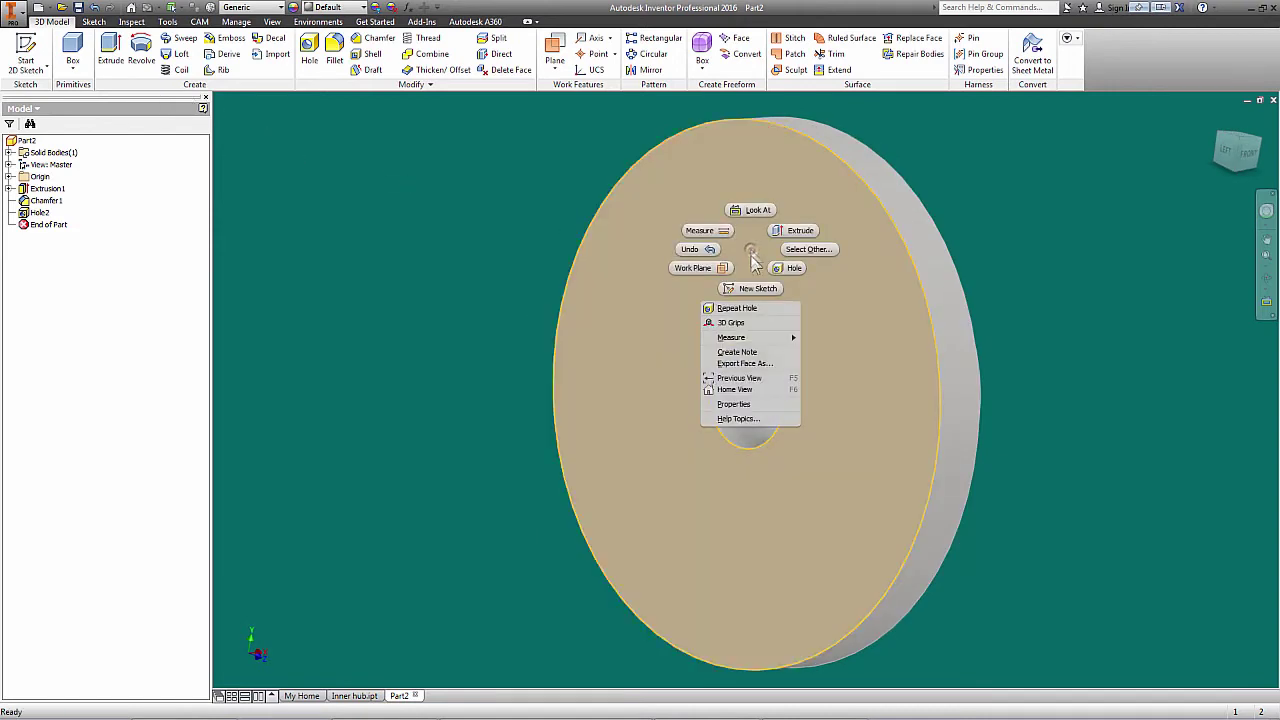
Step: On the front face, sketch a 2 in diameter circle centred at the sketch origin
click(752, 289)
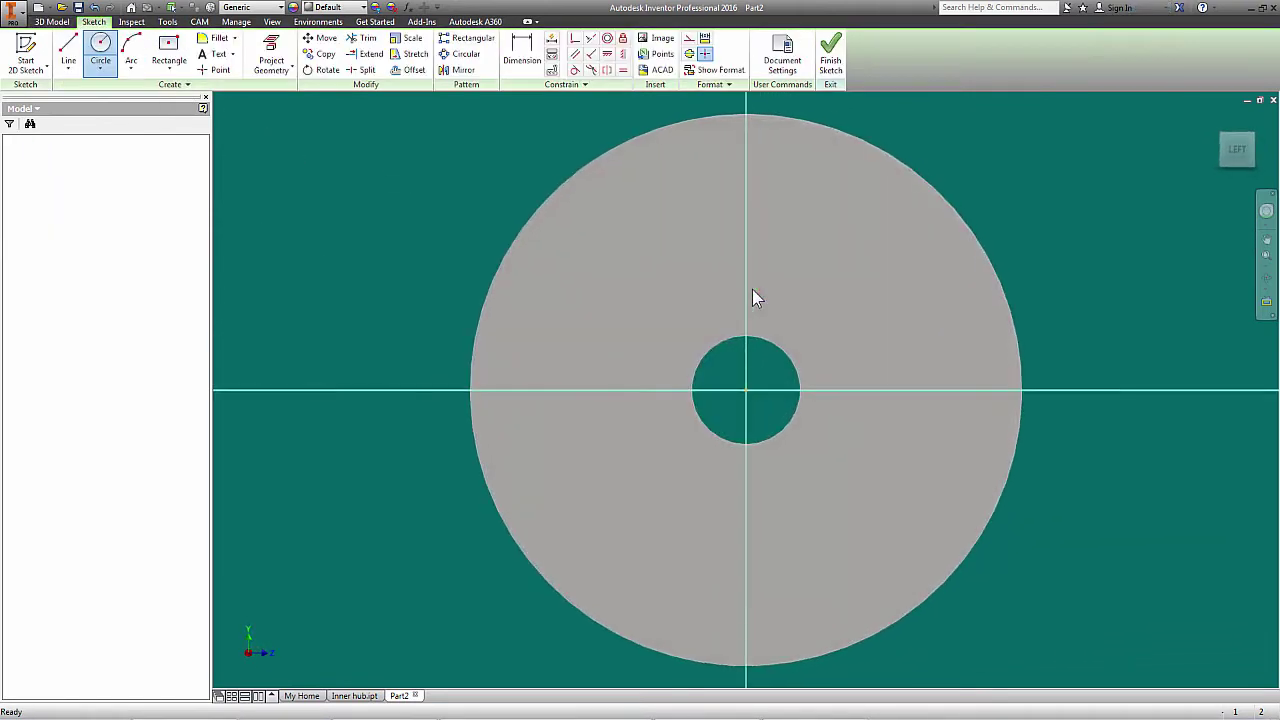
click(102, 50)
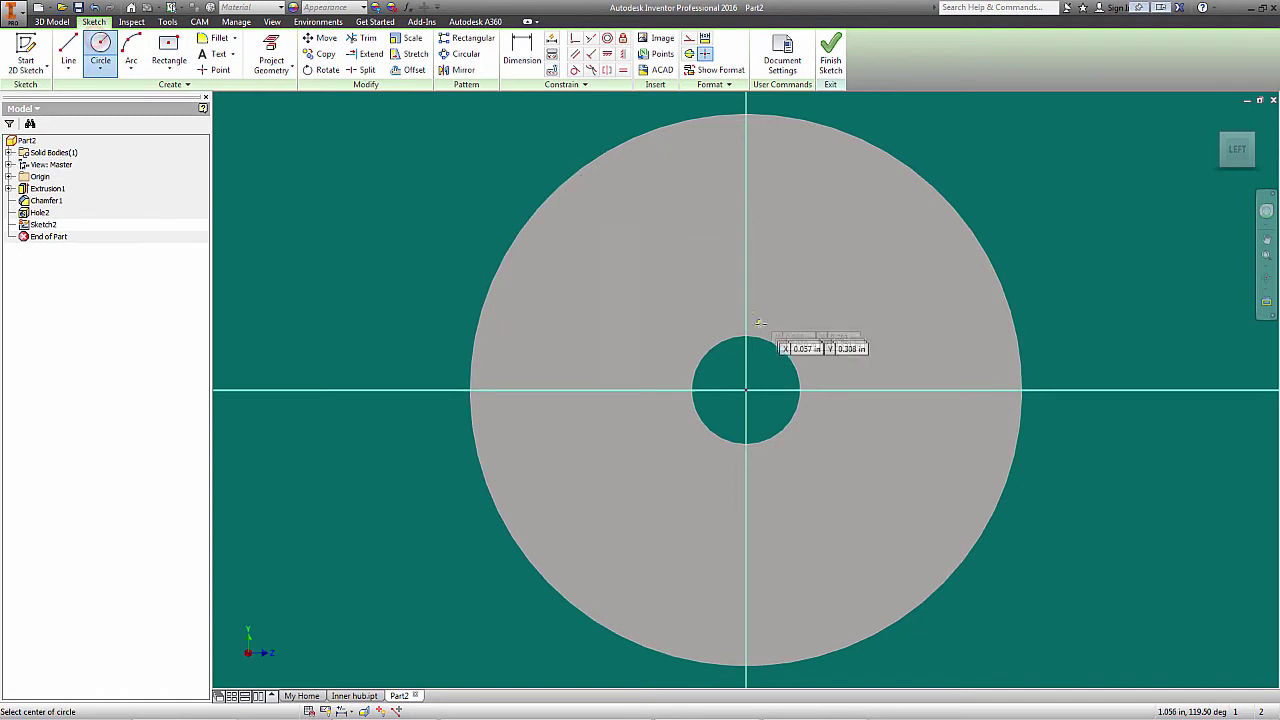
click(748, 392)
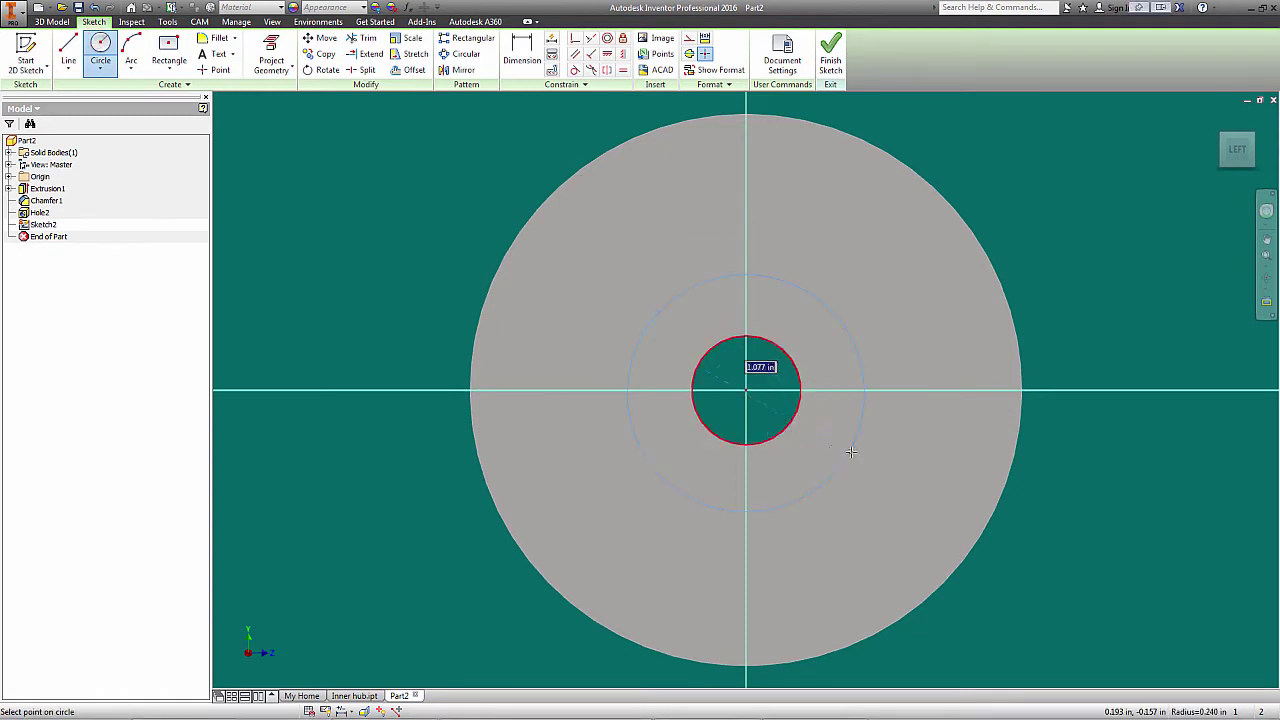
right_click(771, 357)
click(726, 357)
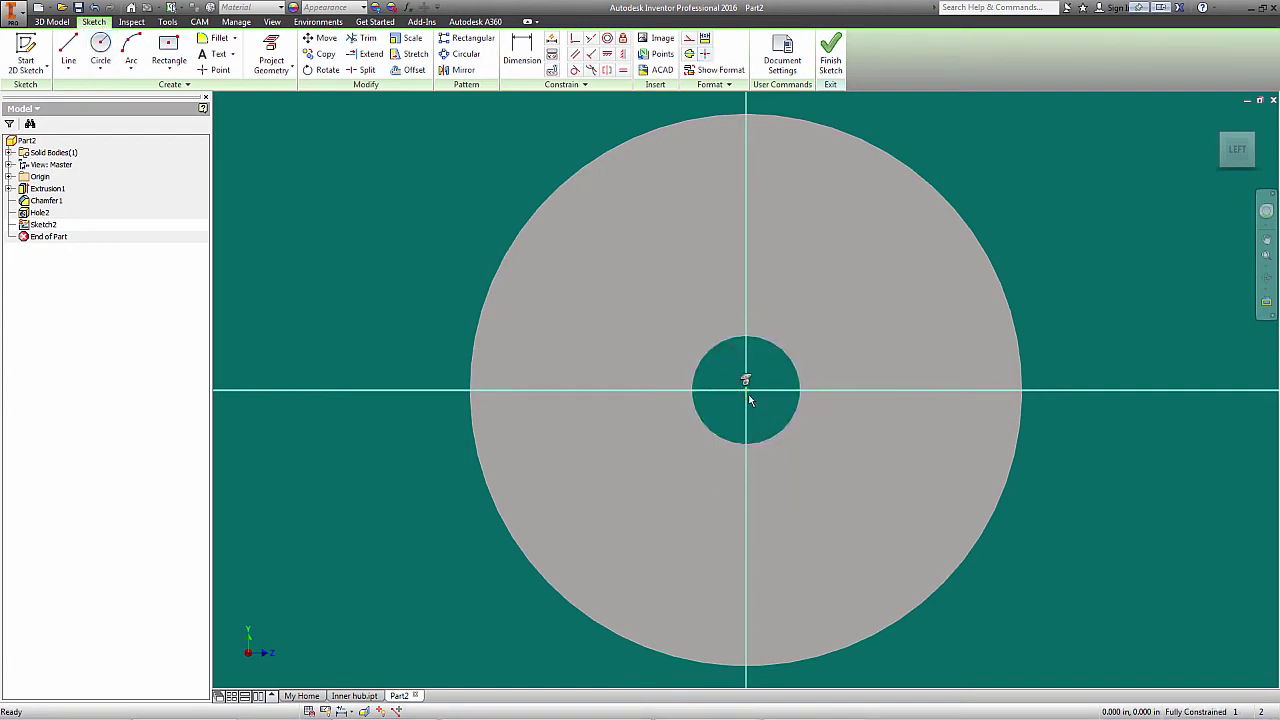
click(103, 47)
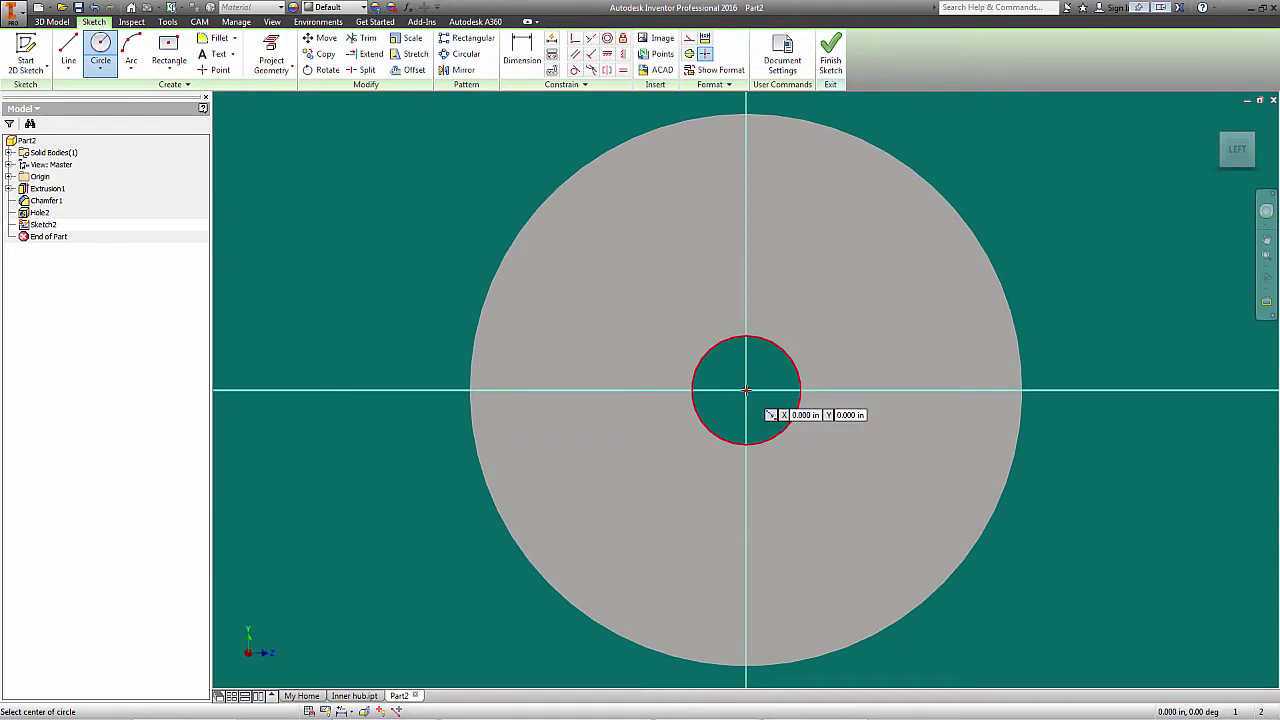
click(746, 390)
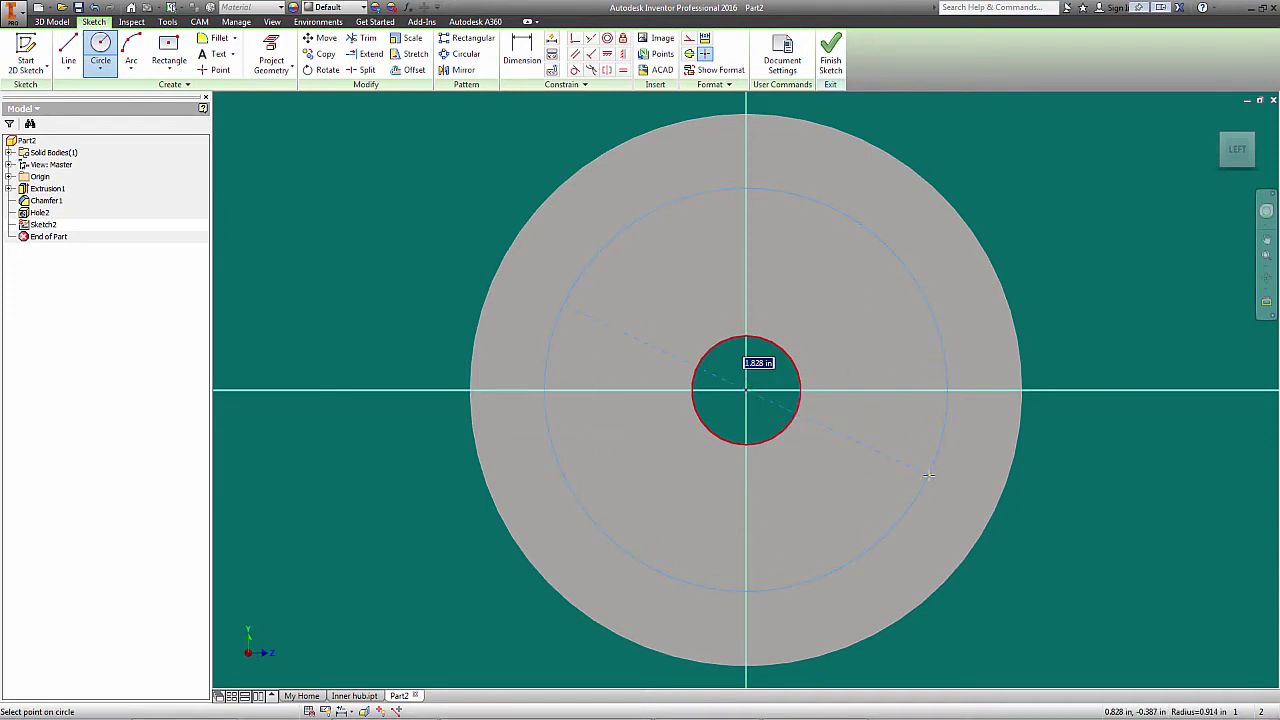
text(2)
key(Return)
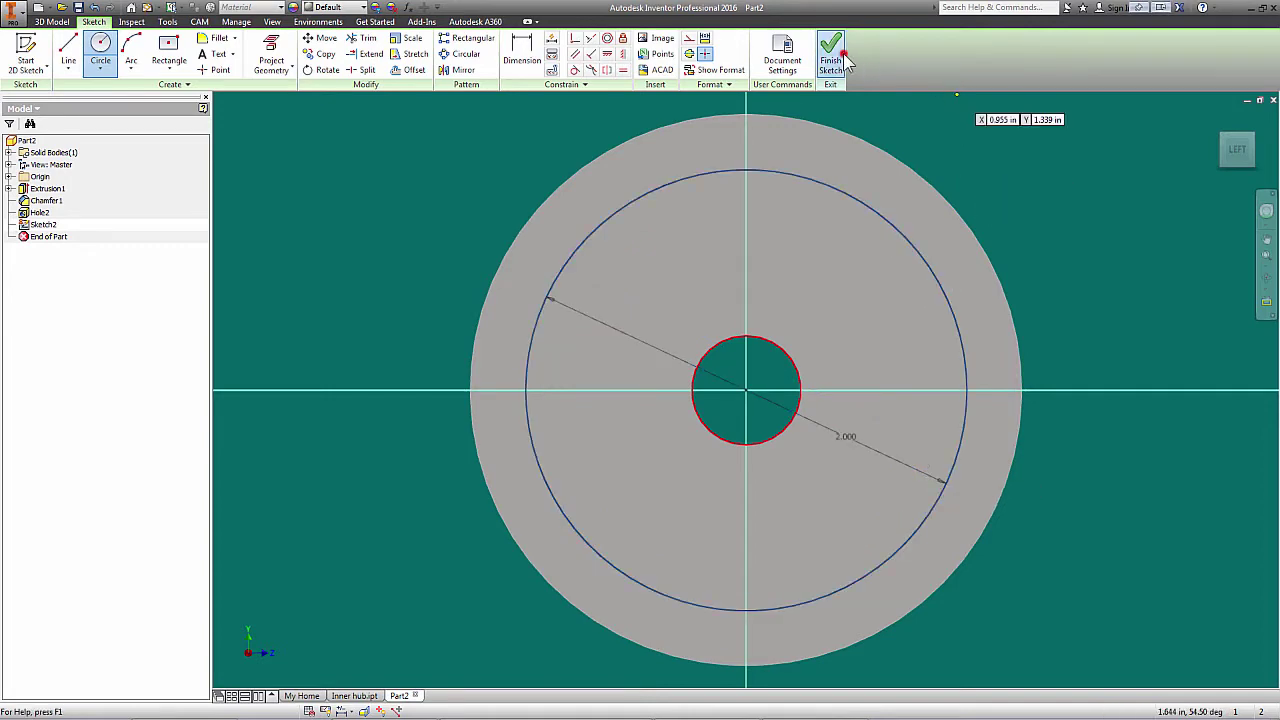
click(832, 55)
click(110, 50)
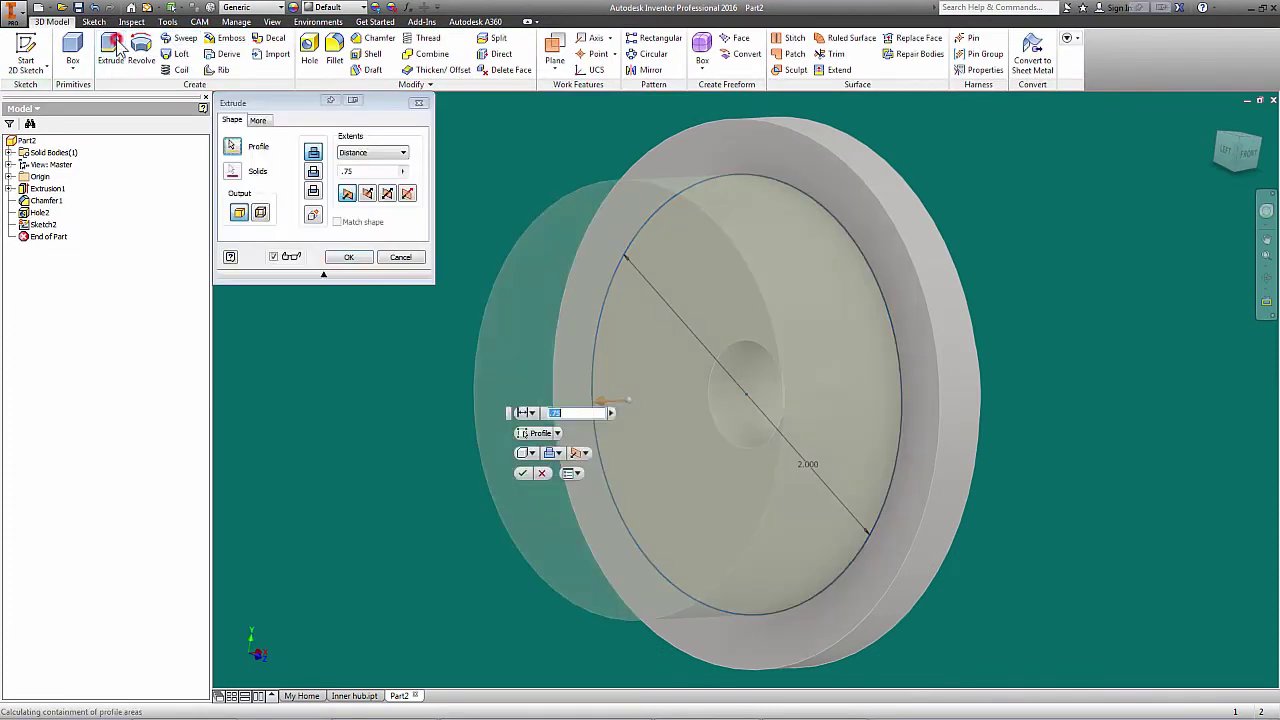
Step: Cut the 2 in circle 1/8 in deep into the disc face, then save
click(559, 453)
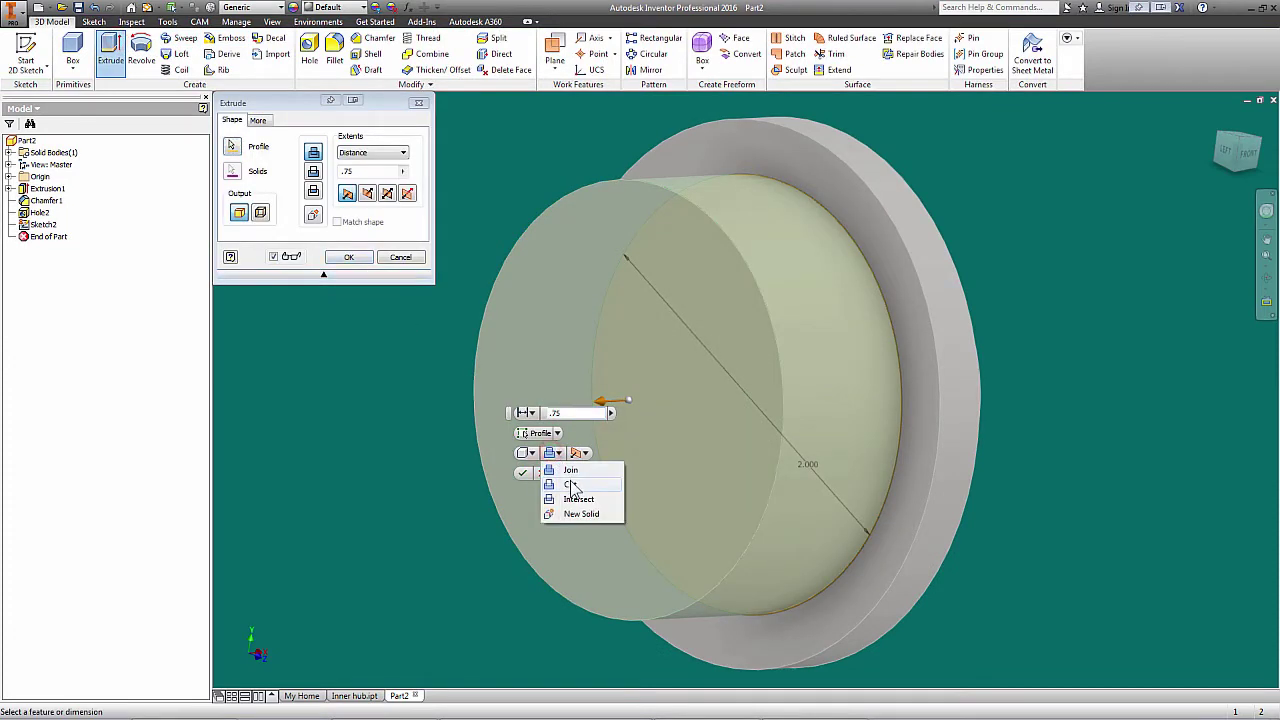
click(572, 486)
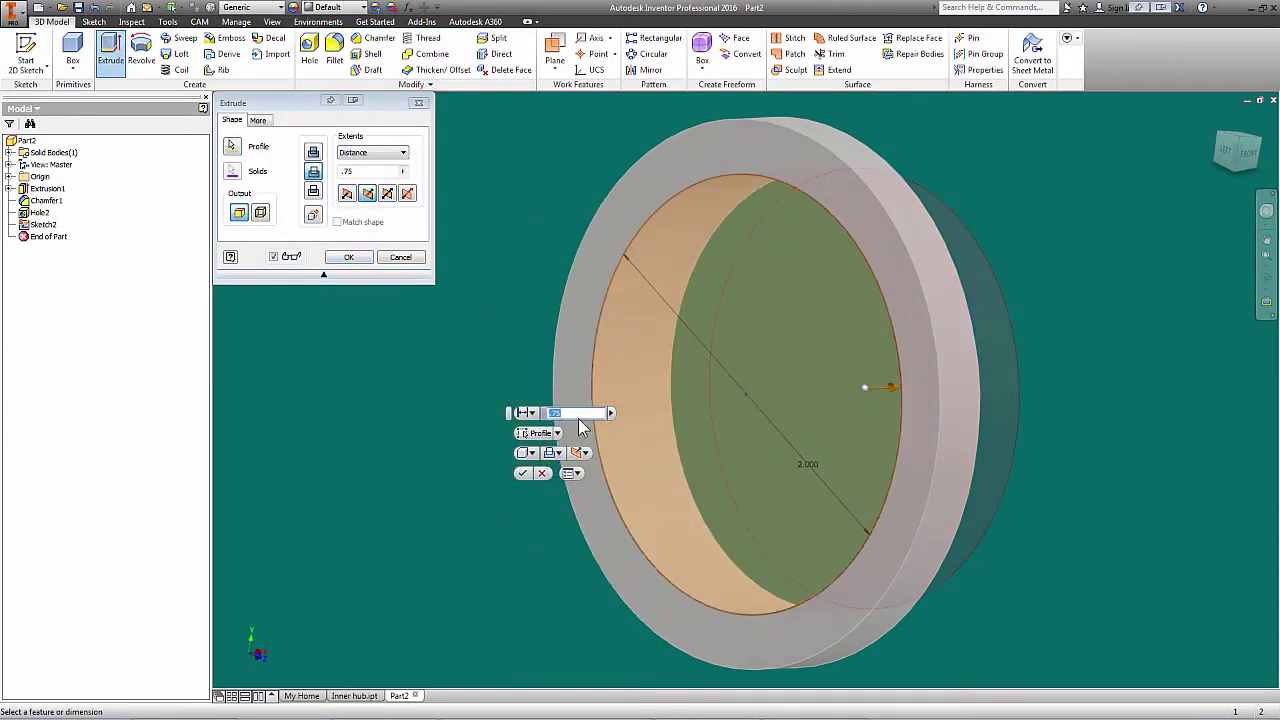
text(1/8)
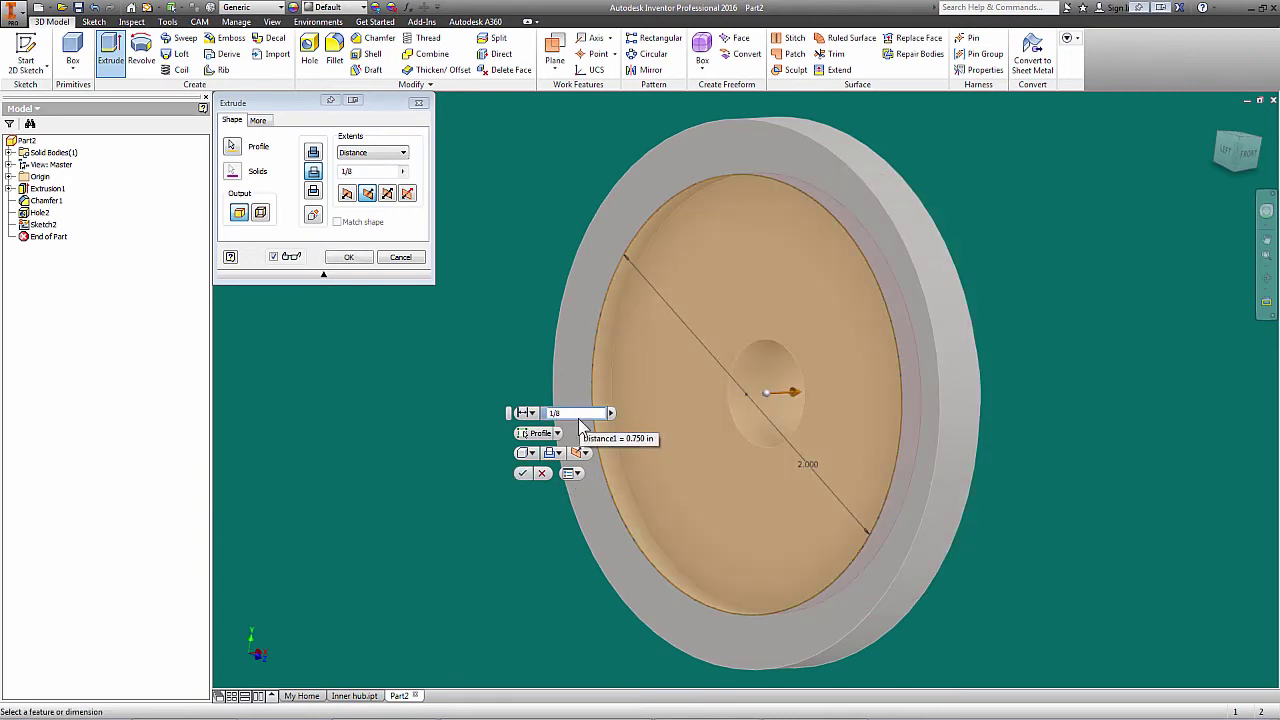
key(Return)
key(F6)
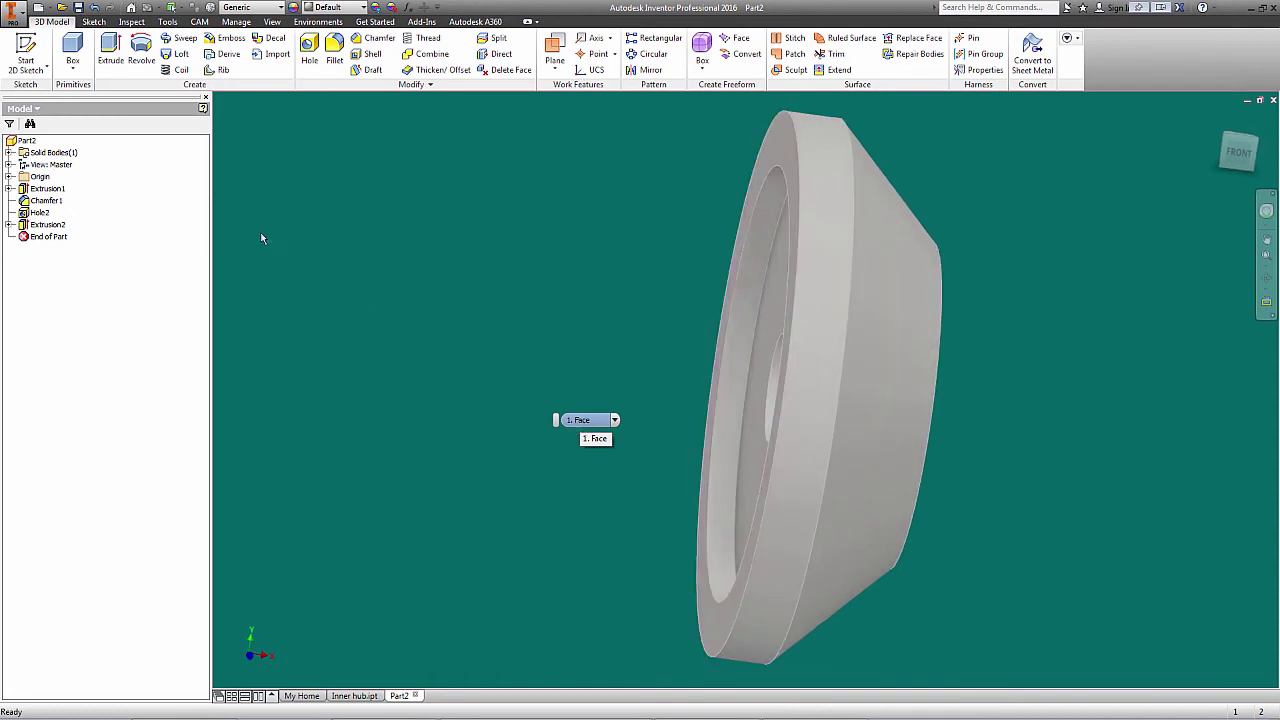
click(78, 8)
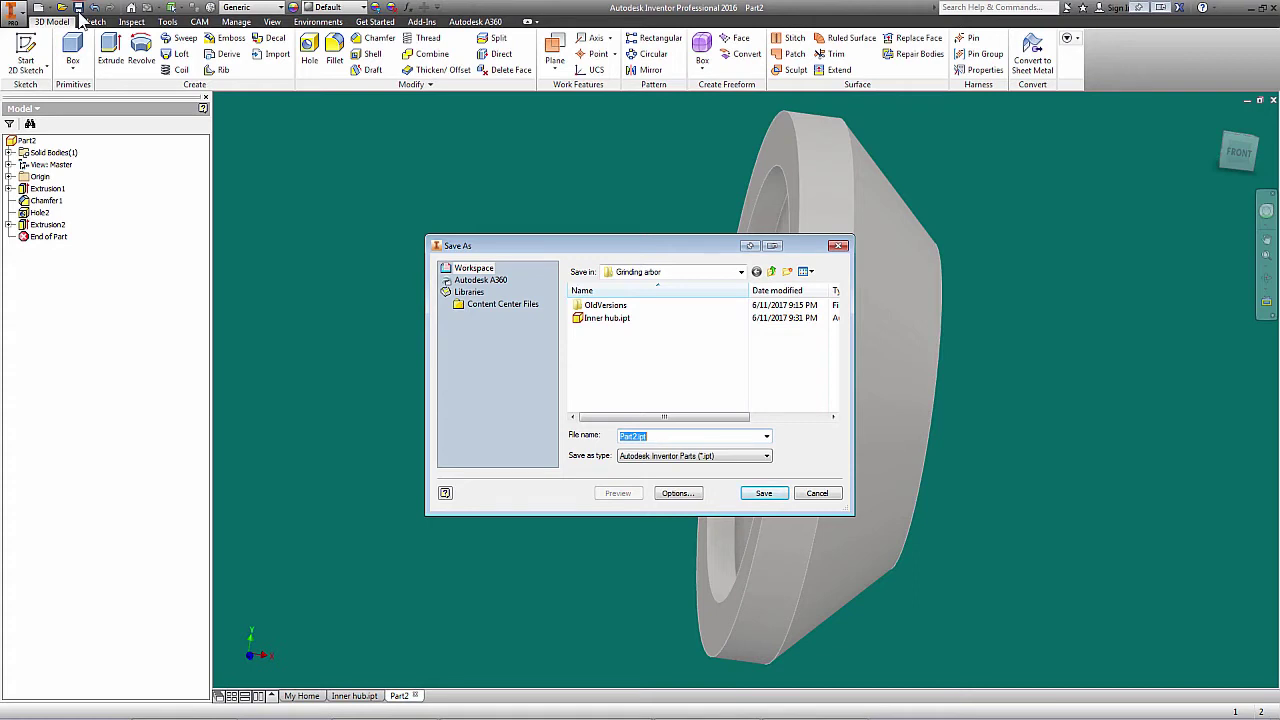
Step: Save the part as 'outer hub' and create a new blank part, Part3
text(outer hub)
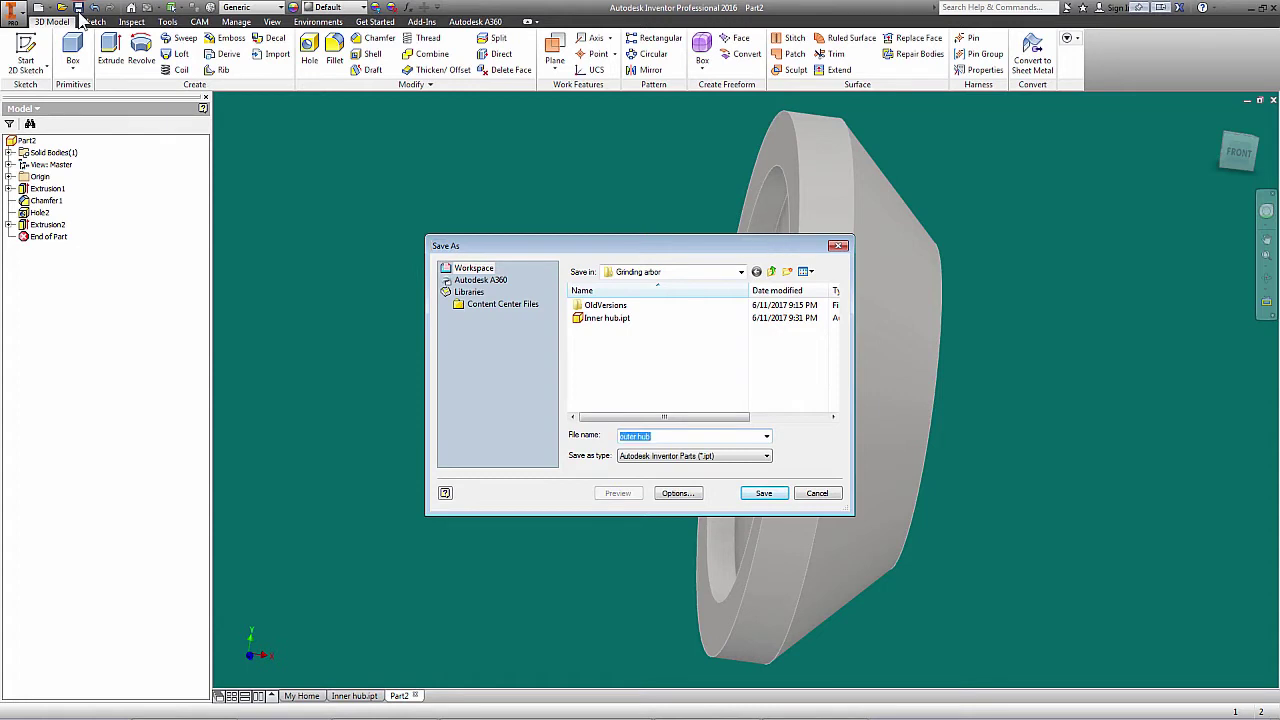
key(Return)
key(F6)
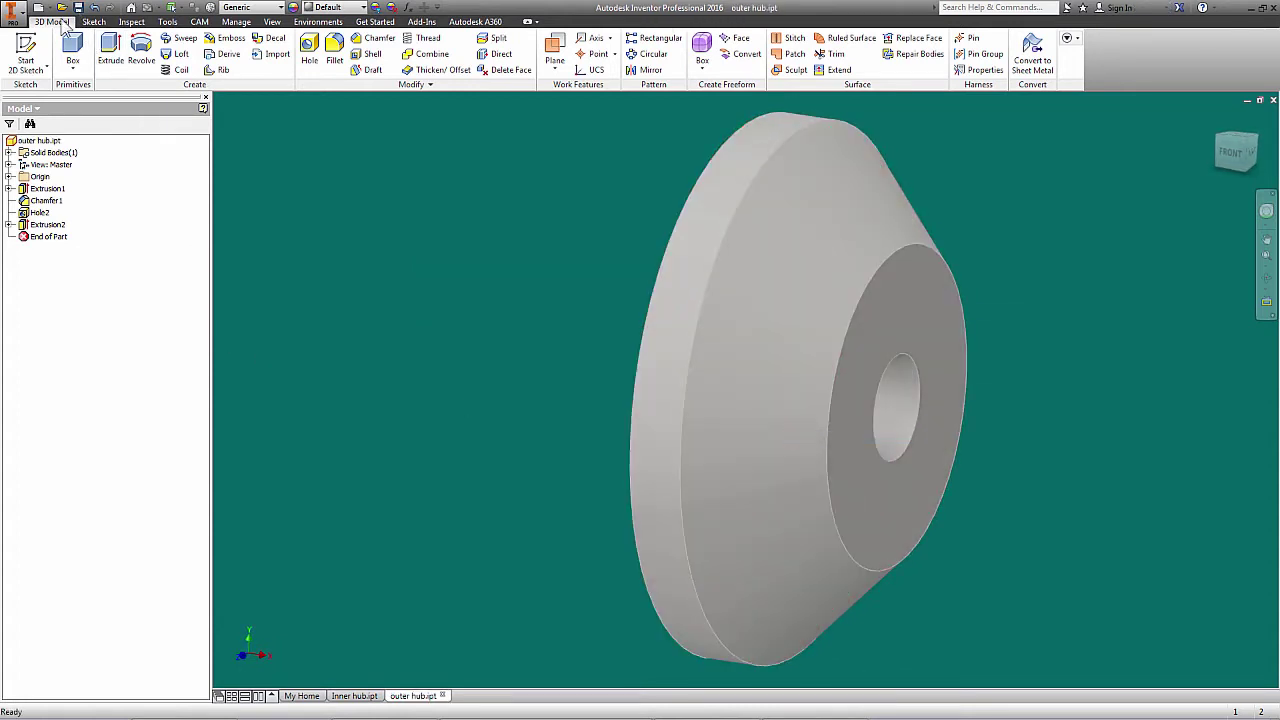
click(48, 8)
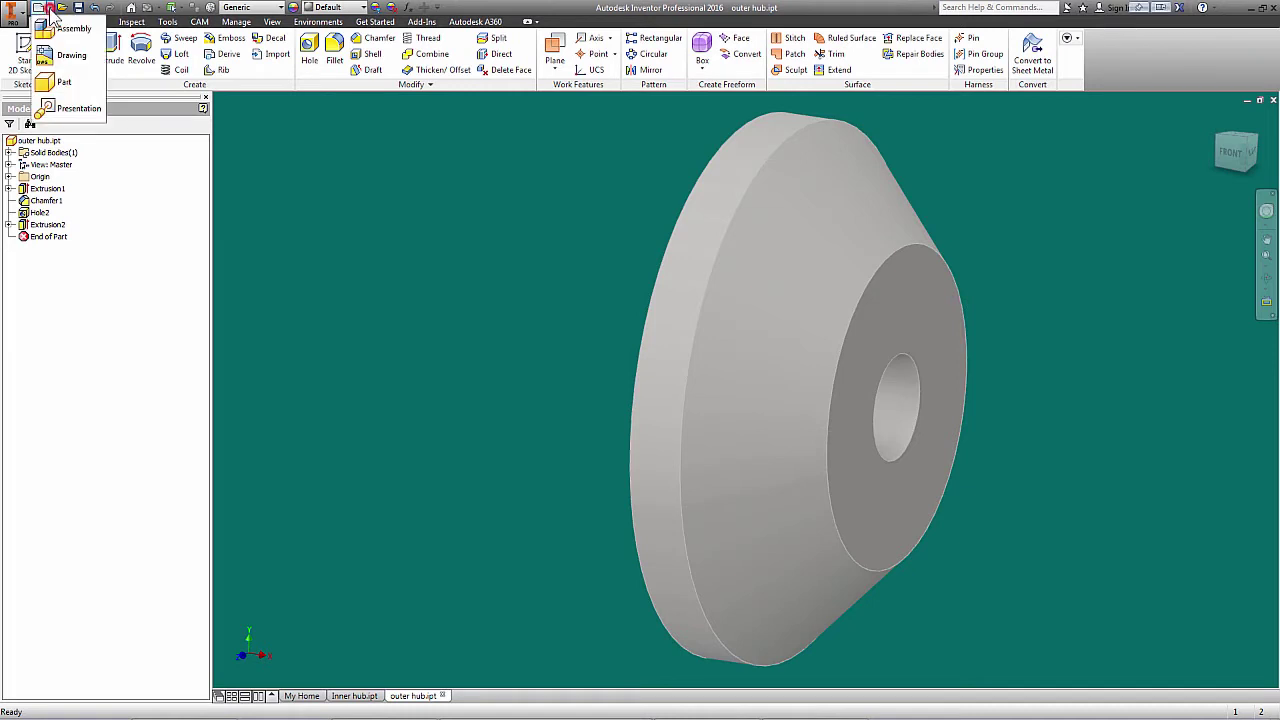
click(52, 84)
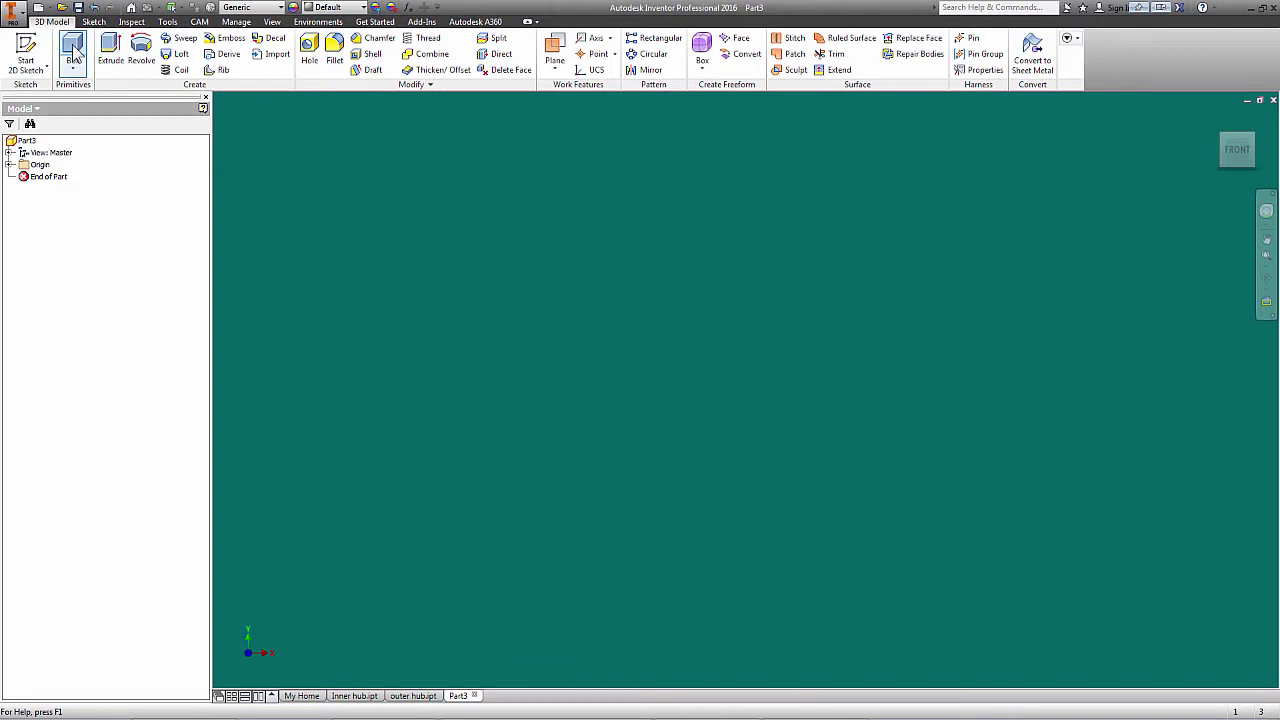
Step: Sketch a 6.000 circle centred on the origin of an origin plane and finish the sketch
click(8, 42)
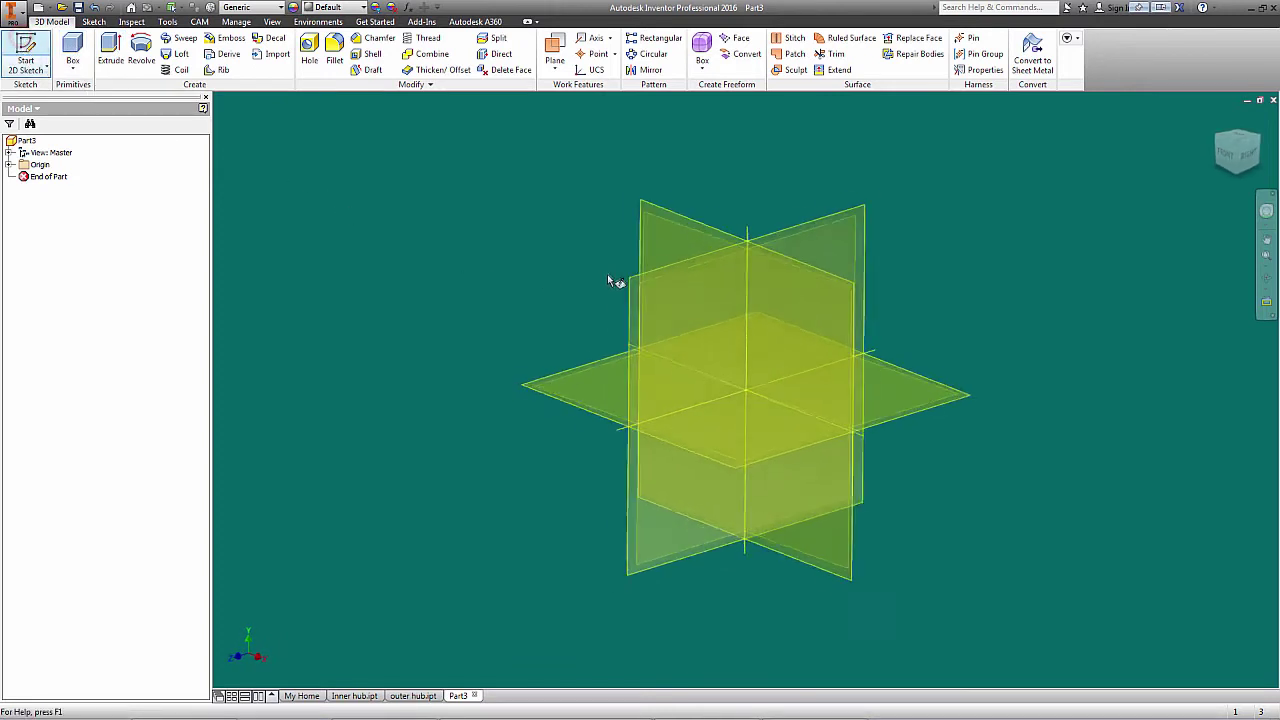
click(692, 364)
click(100, 45)
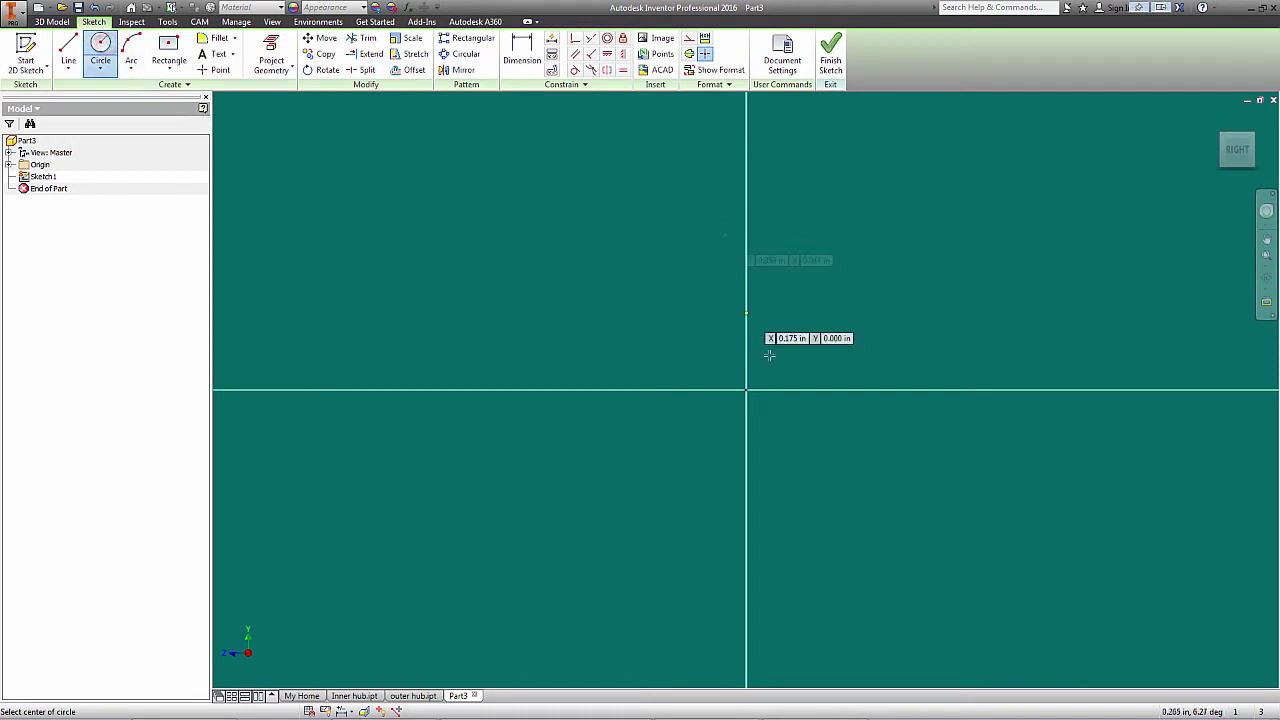
click(746, 389)
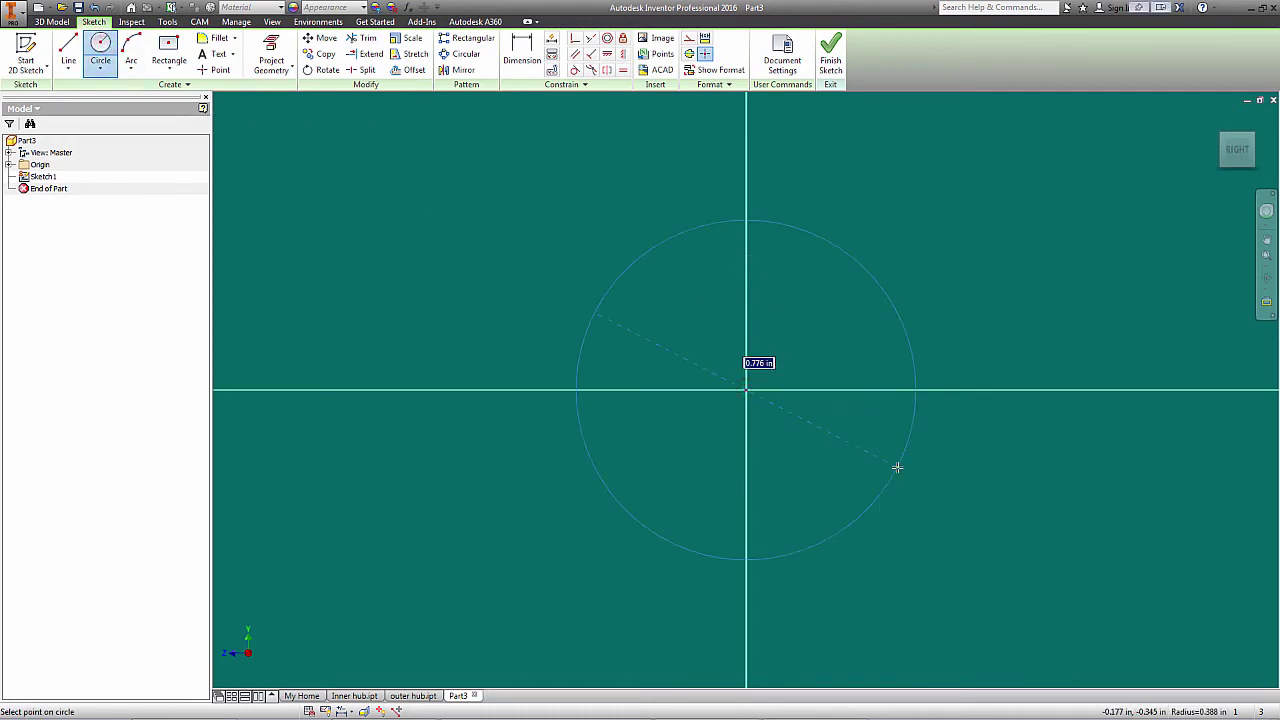
text(6)
key(Return)
key(Home)
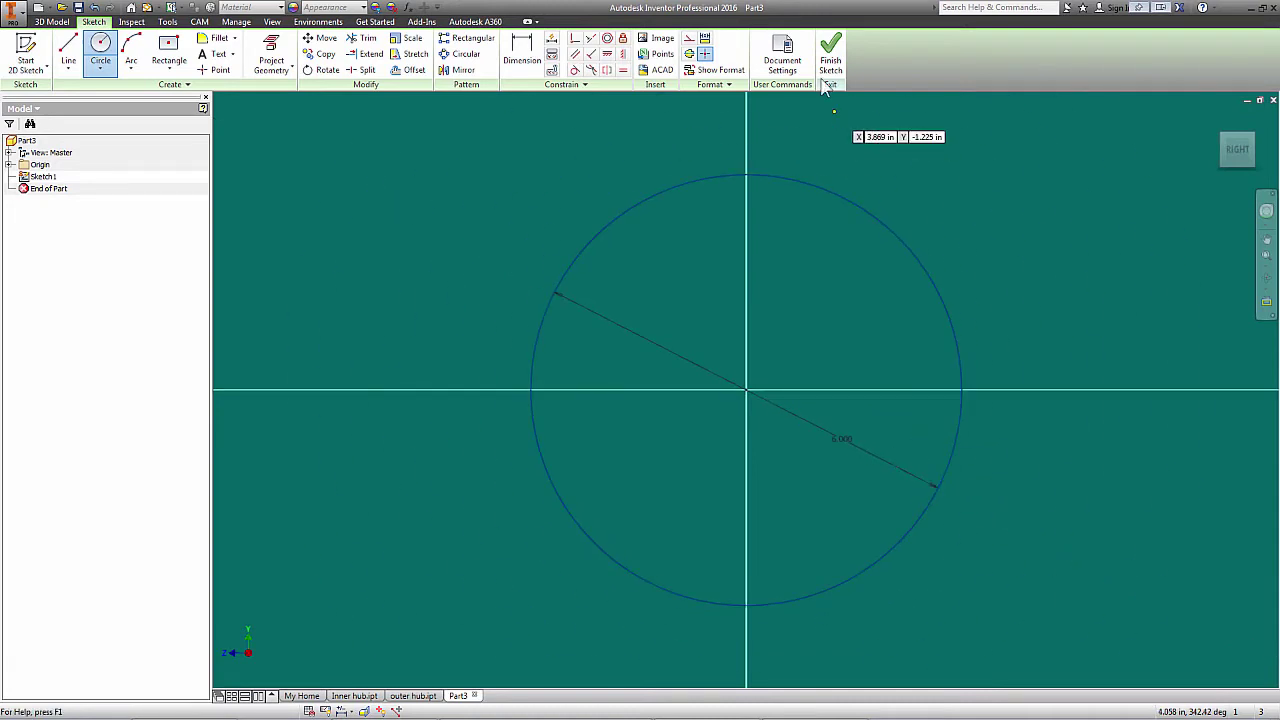
click(830, 58)
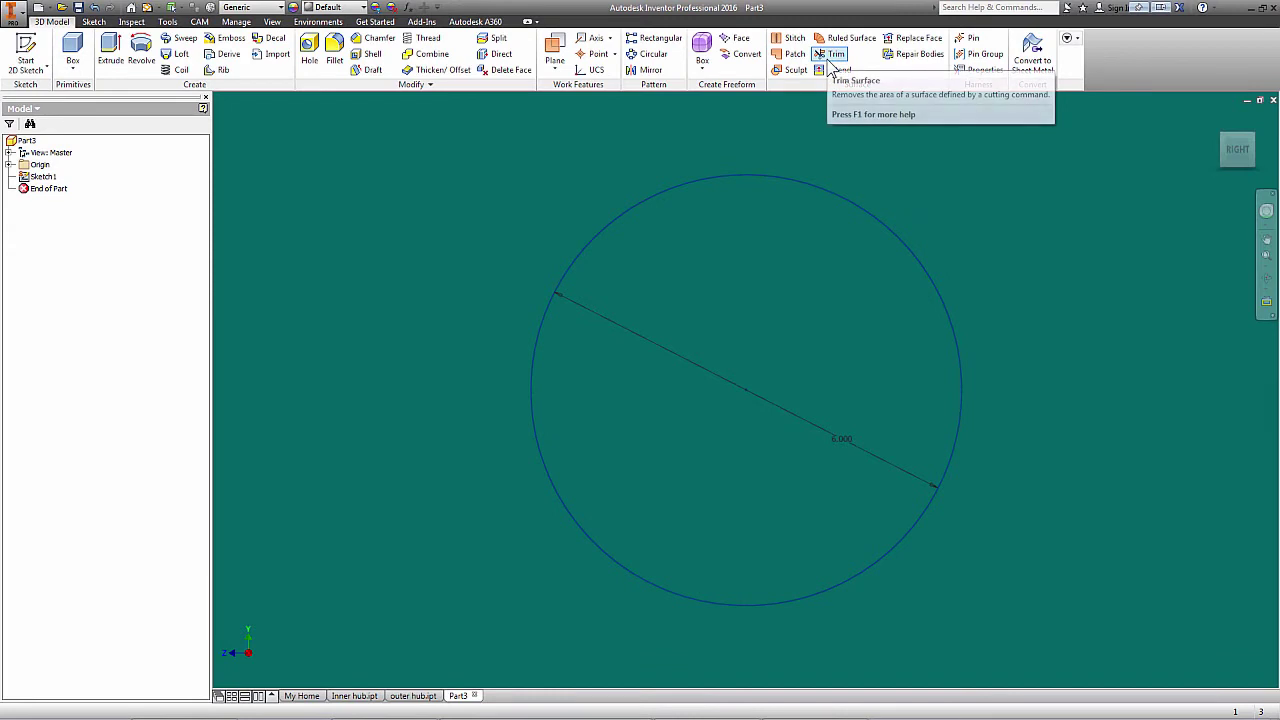
Step: Extrude the circle 0.75 in into a solid disc
click(112, 52)
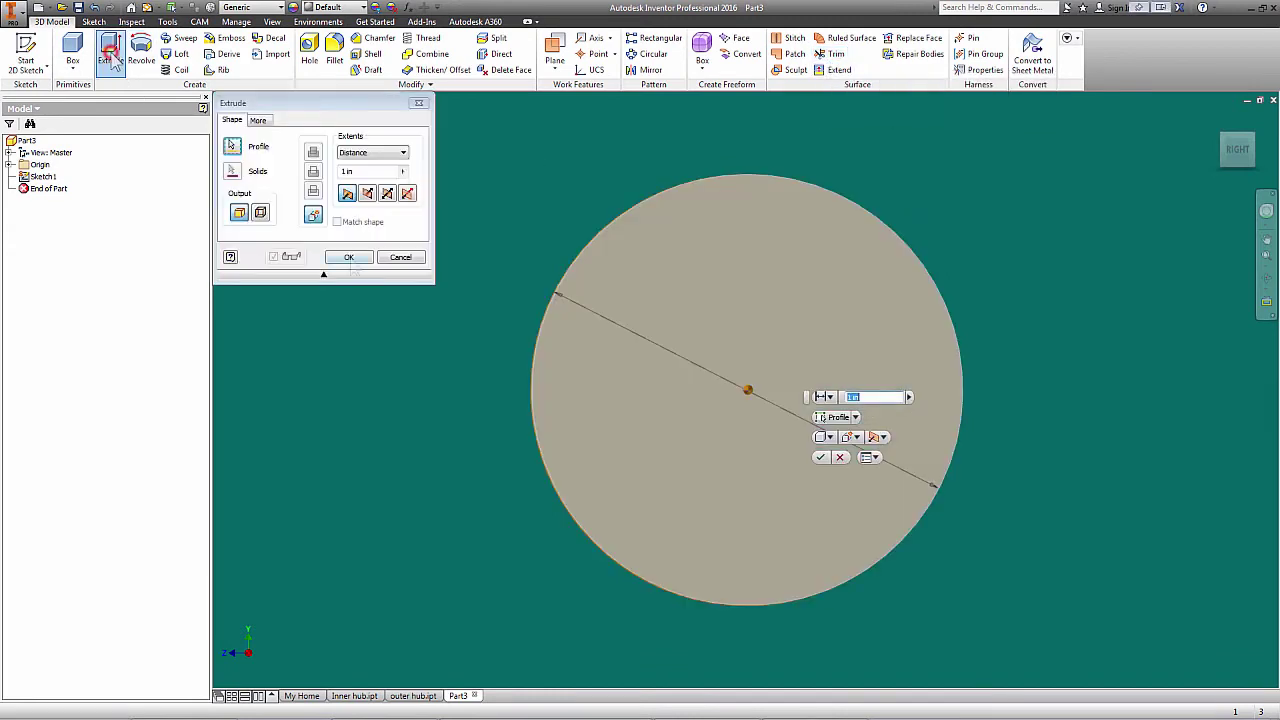
text(.75)
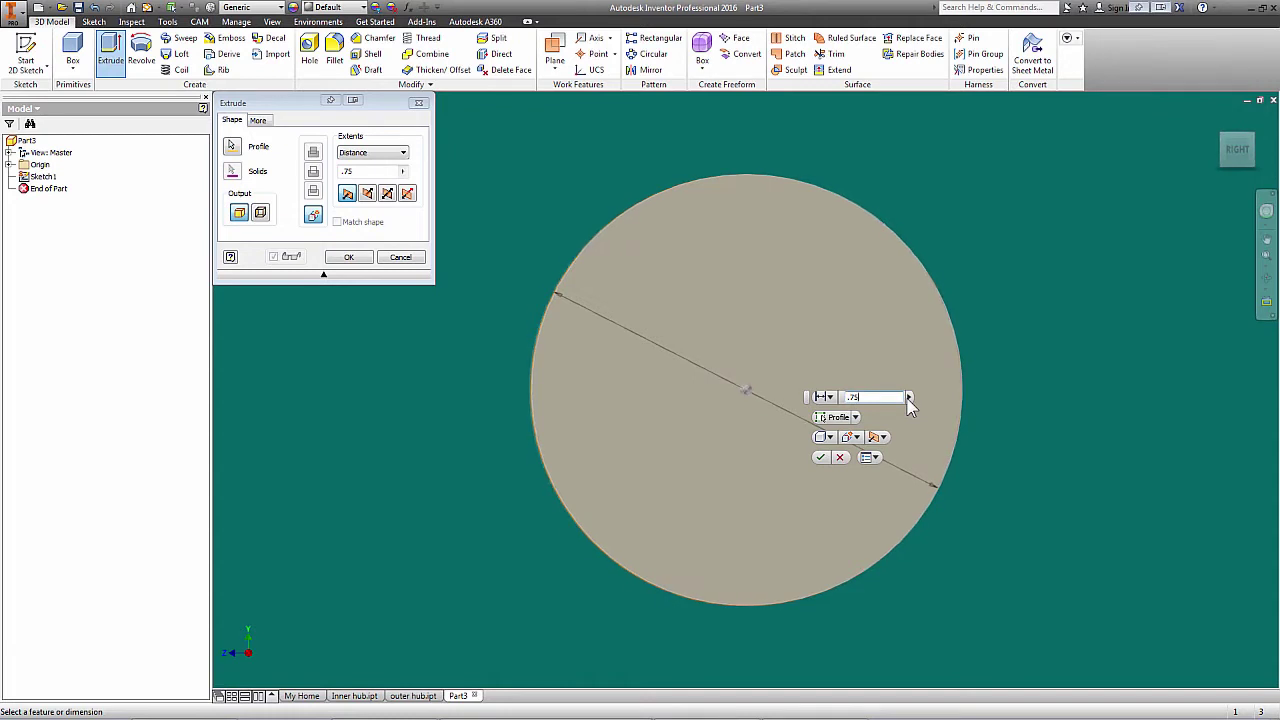
key(Return)
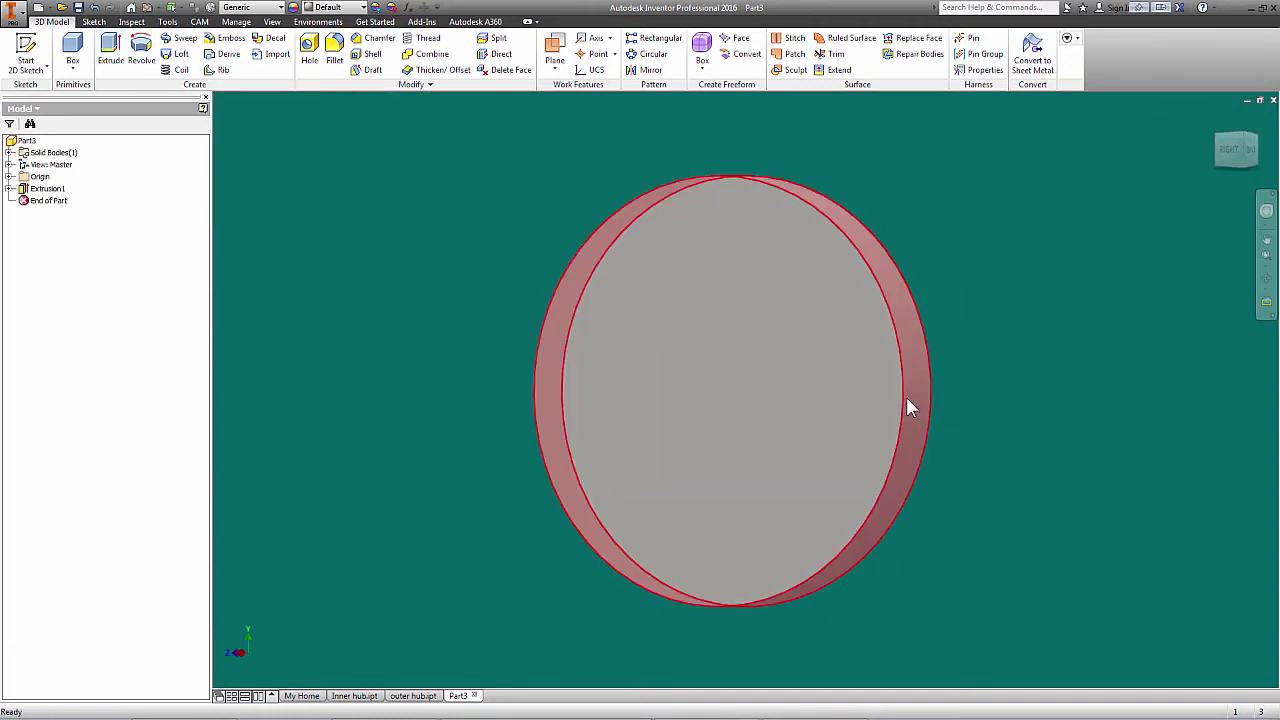
key(F5)
click(309, 50)
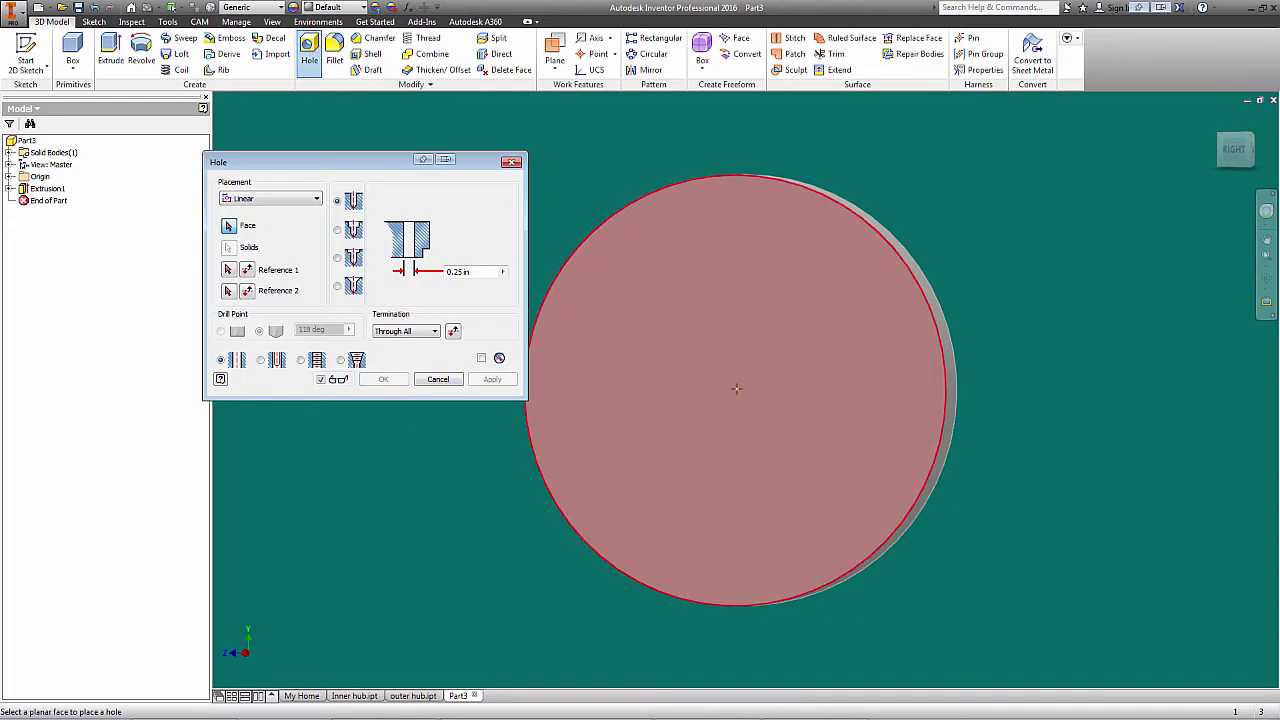
Step: Drill a through-all hole at the centre of the disc face, entering 5 for its size
click(739, 389)
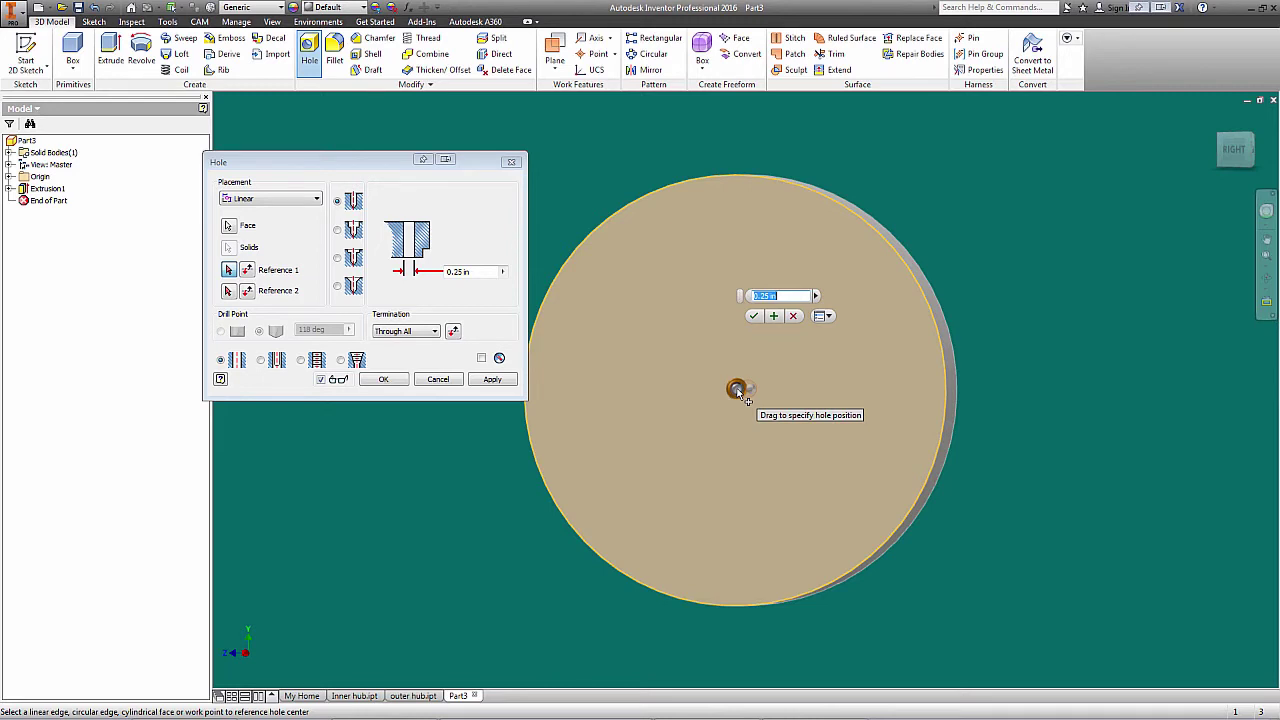
text(5)
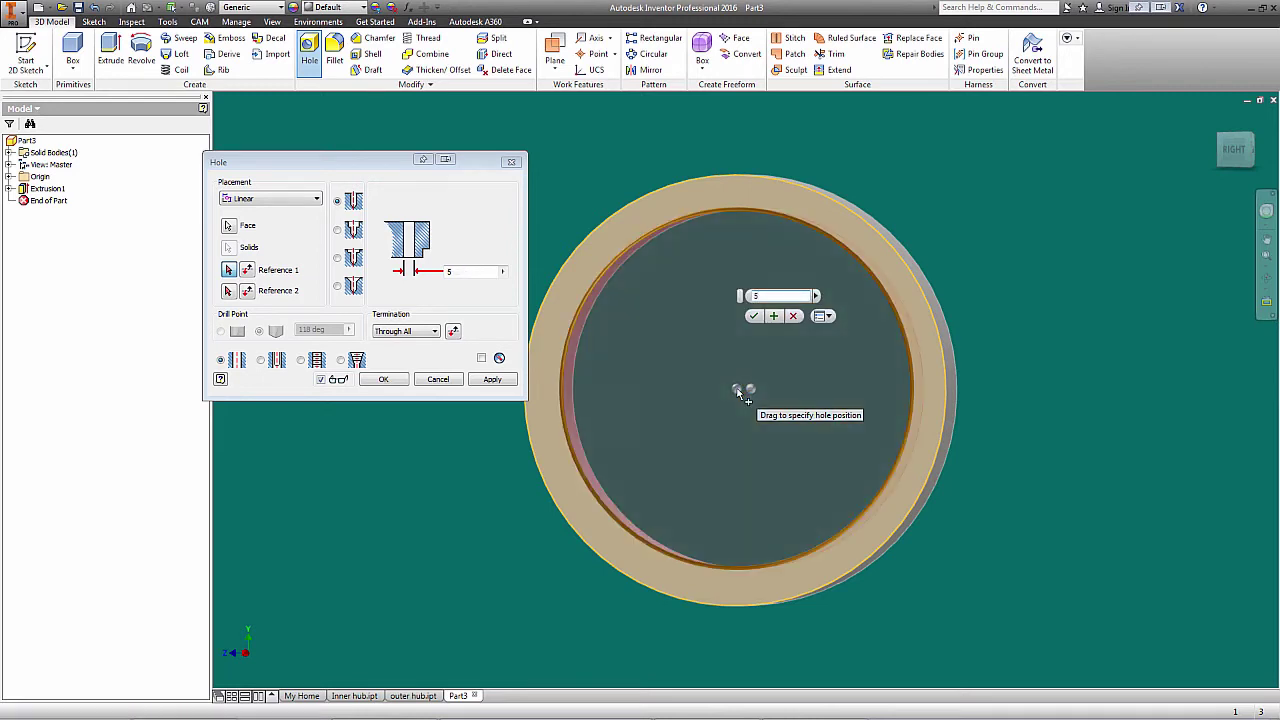
key(Return)
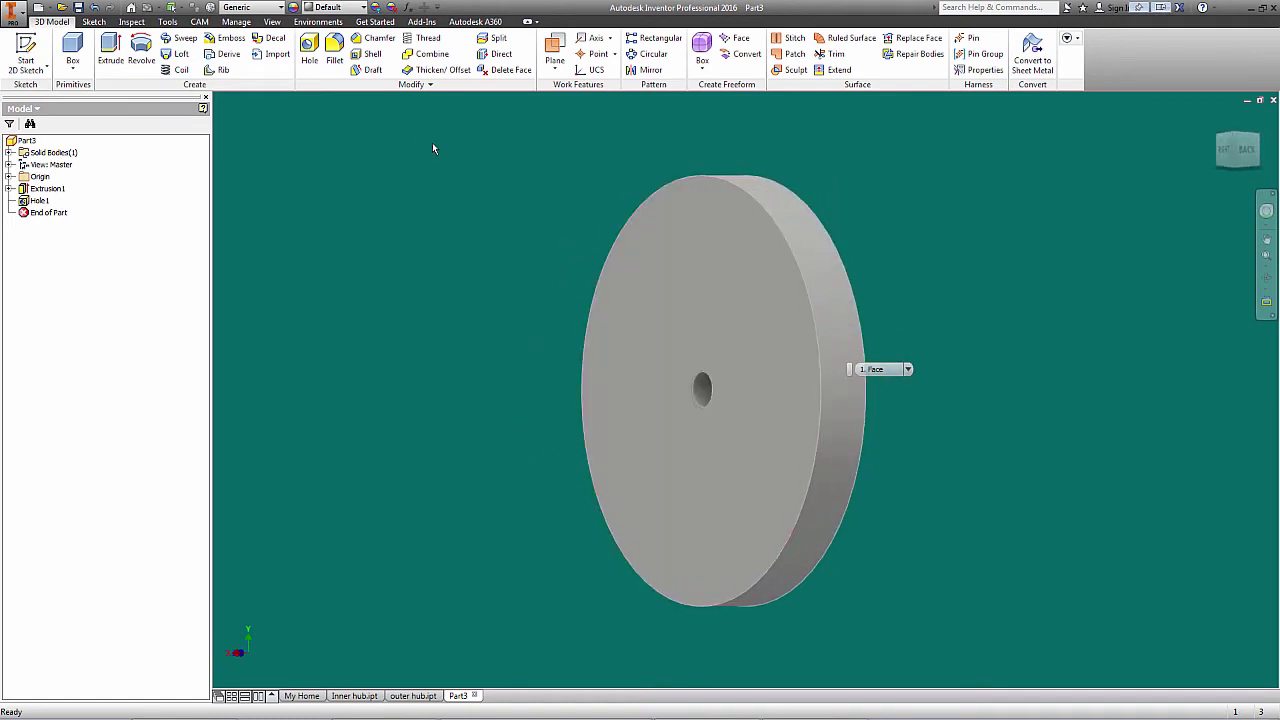
Step: Try the Stone and Slate materials on the disc, then settle on Rubber
click(280, 8)
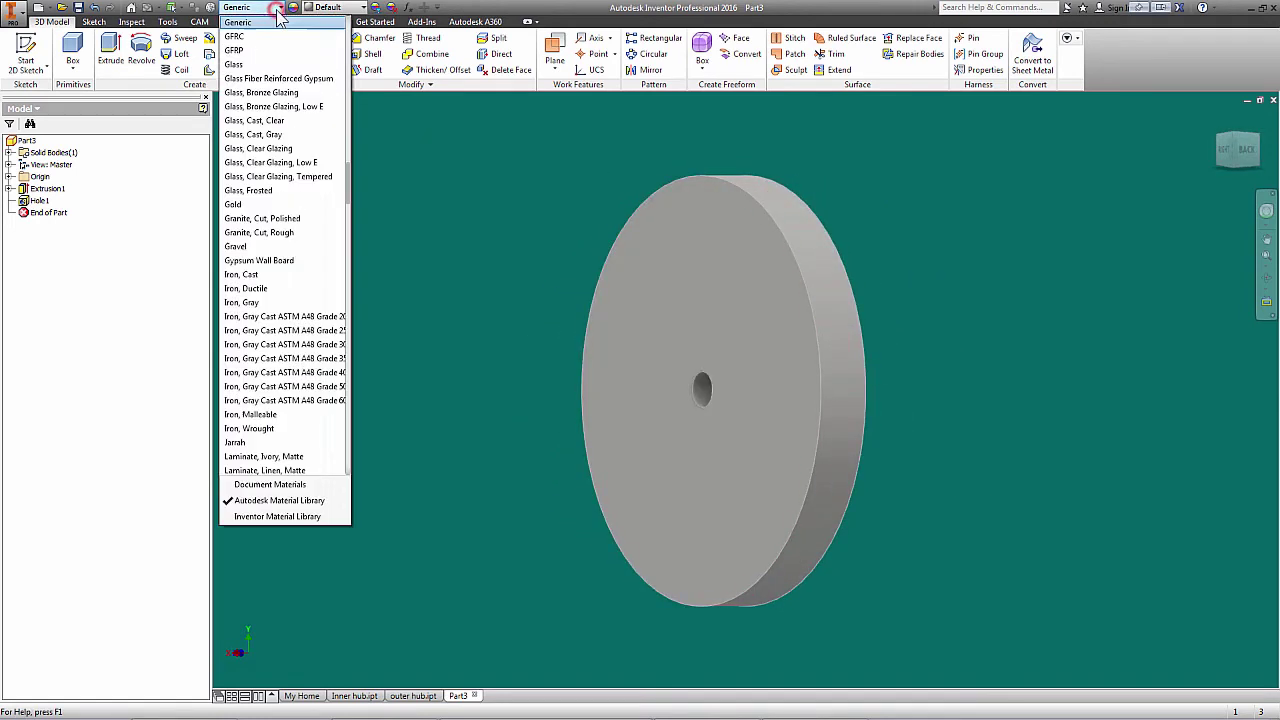
scroll(250, 230, down, 15)
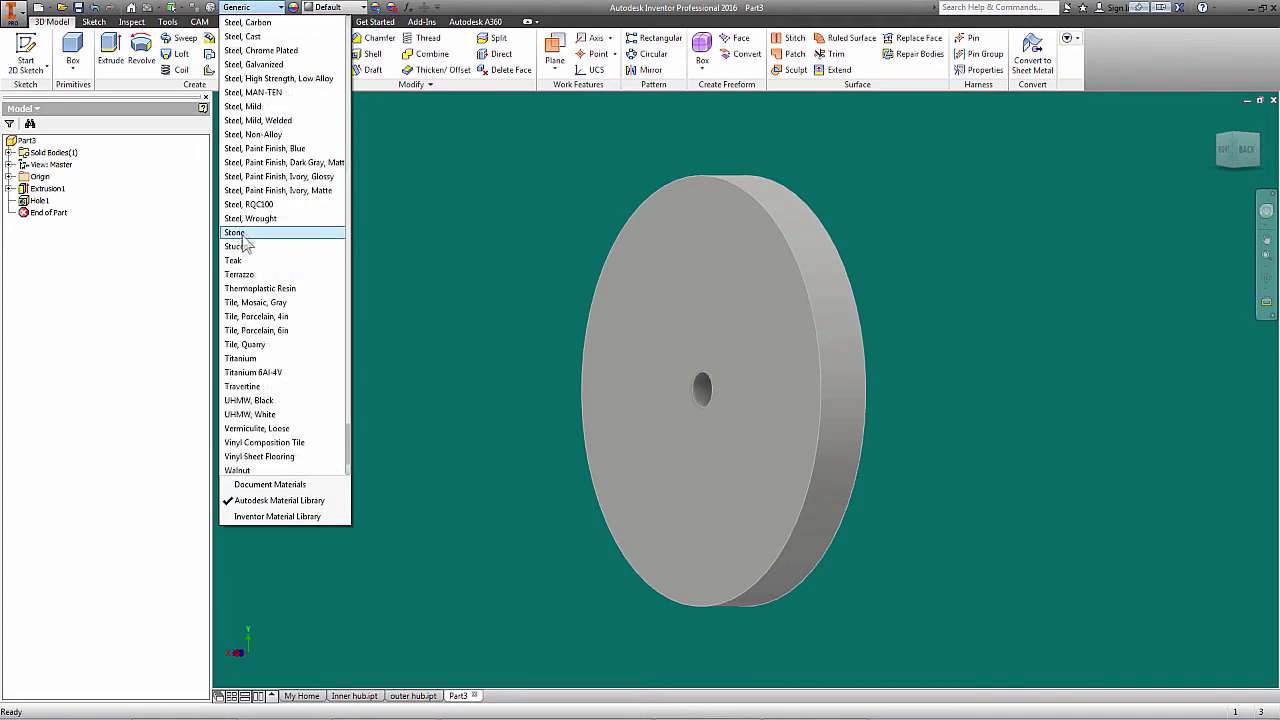
click(243, 238)
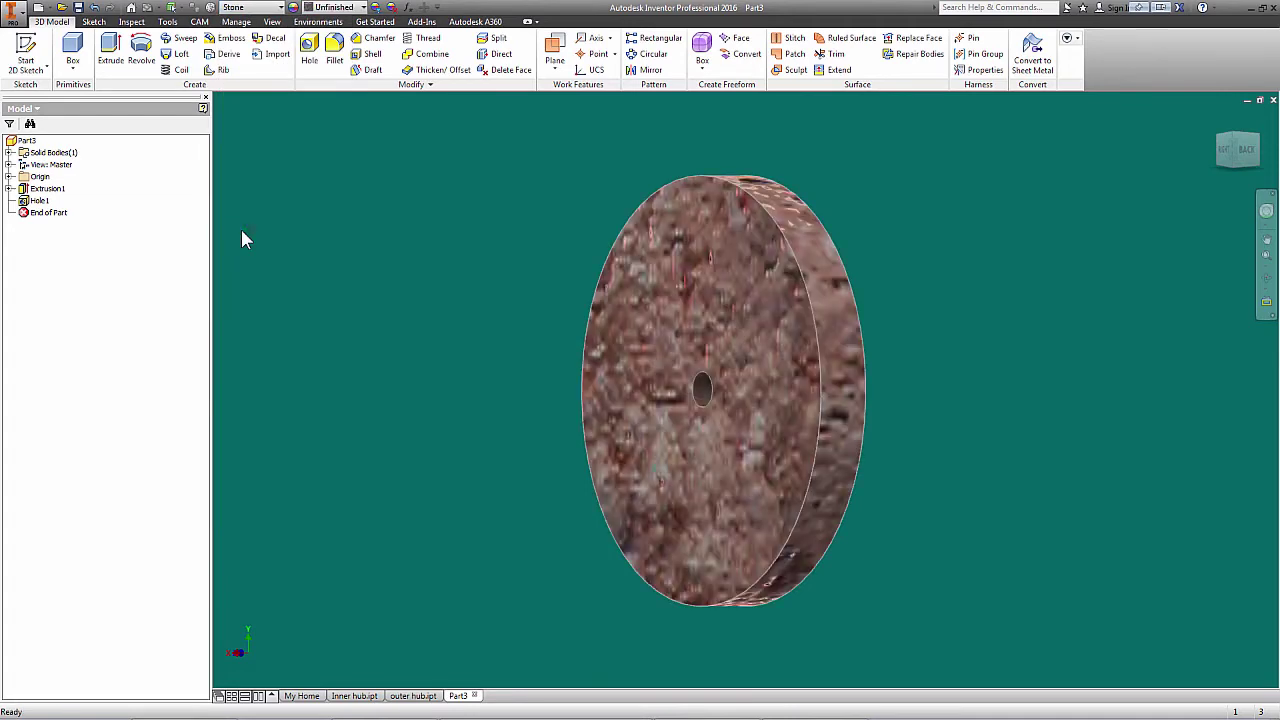
click(252, 7)
click(270, 58)
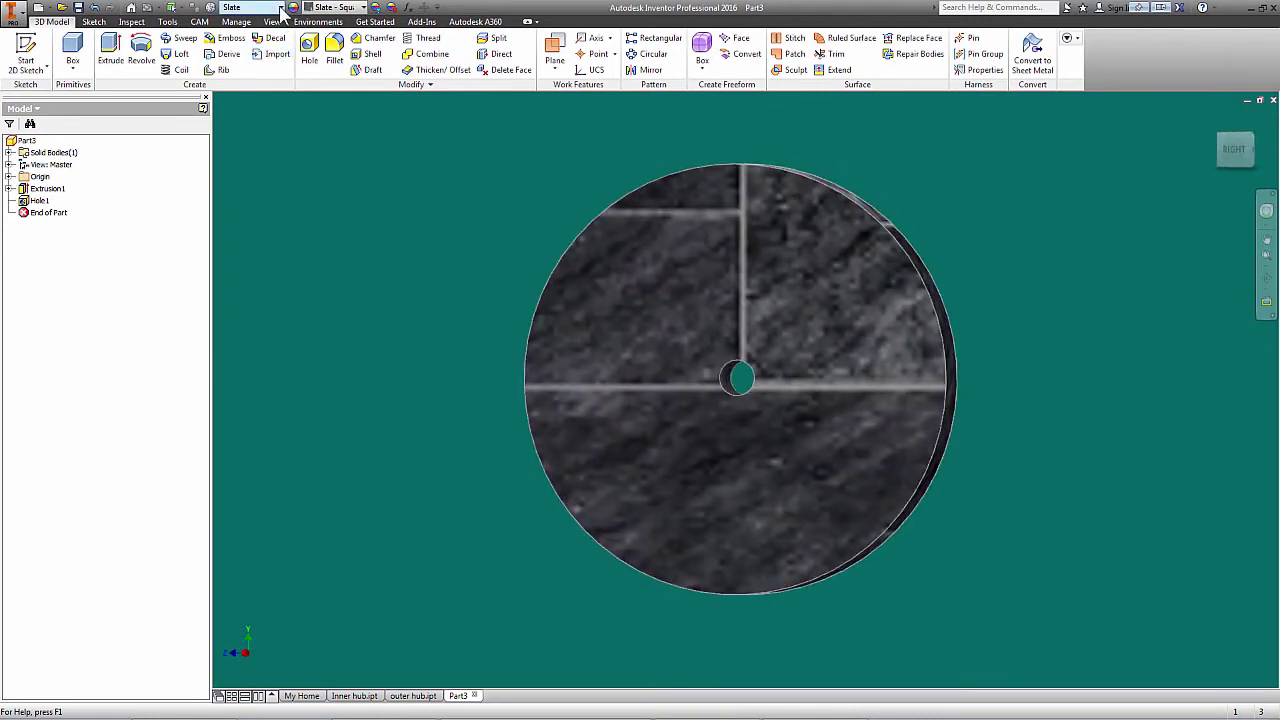
click(282, 8)
scroll(287, 80, up, 8)
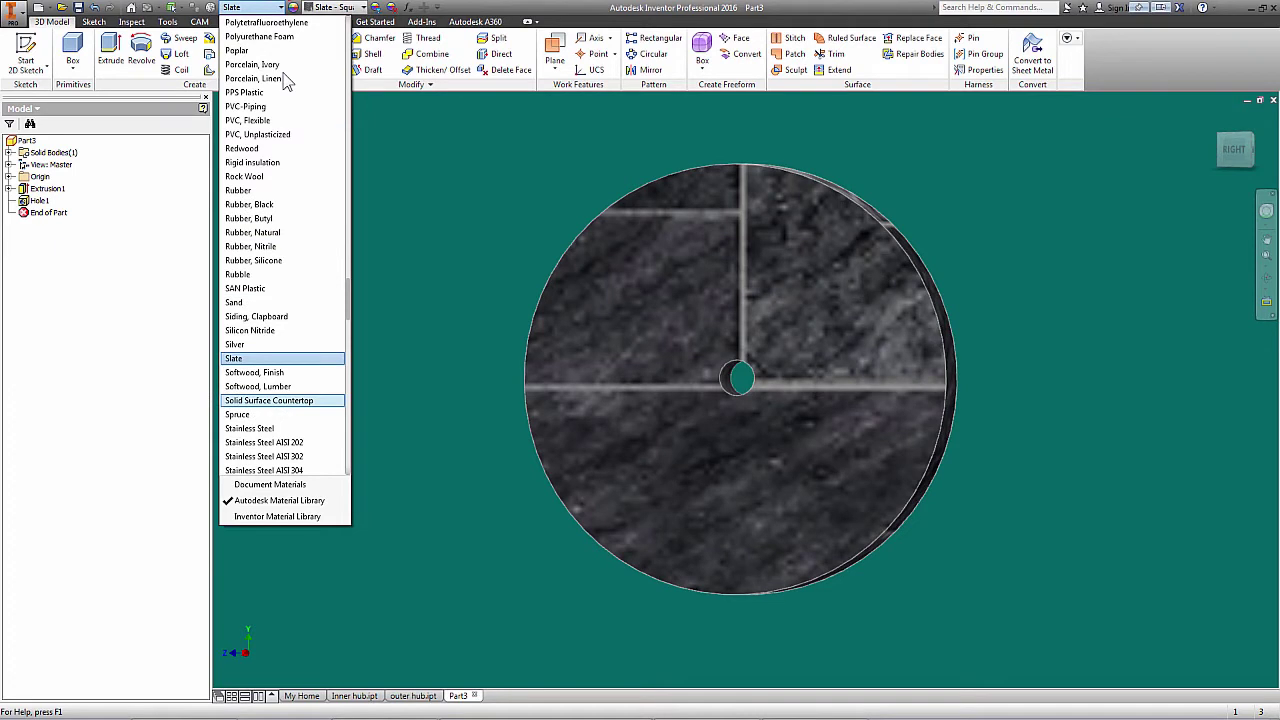
click(242, 190)
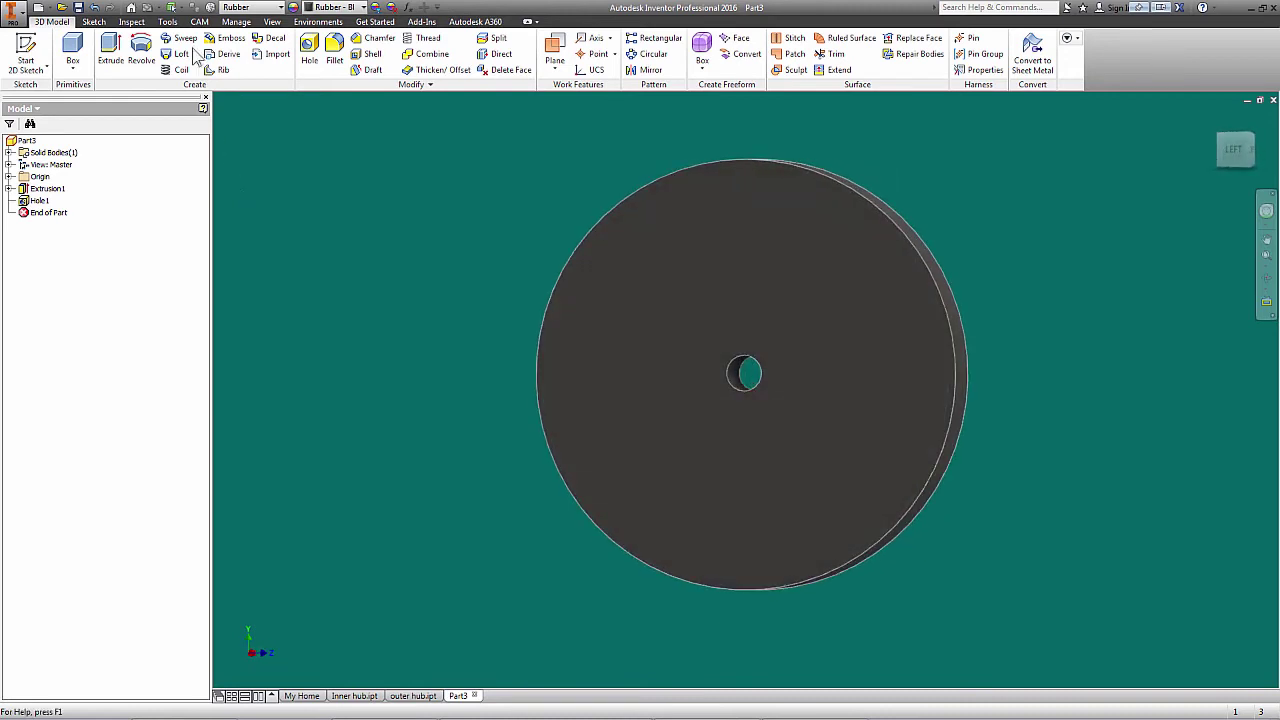
click(84, 9)
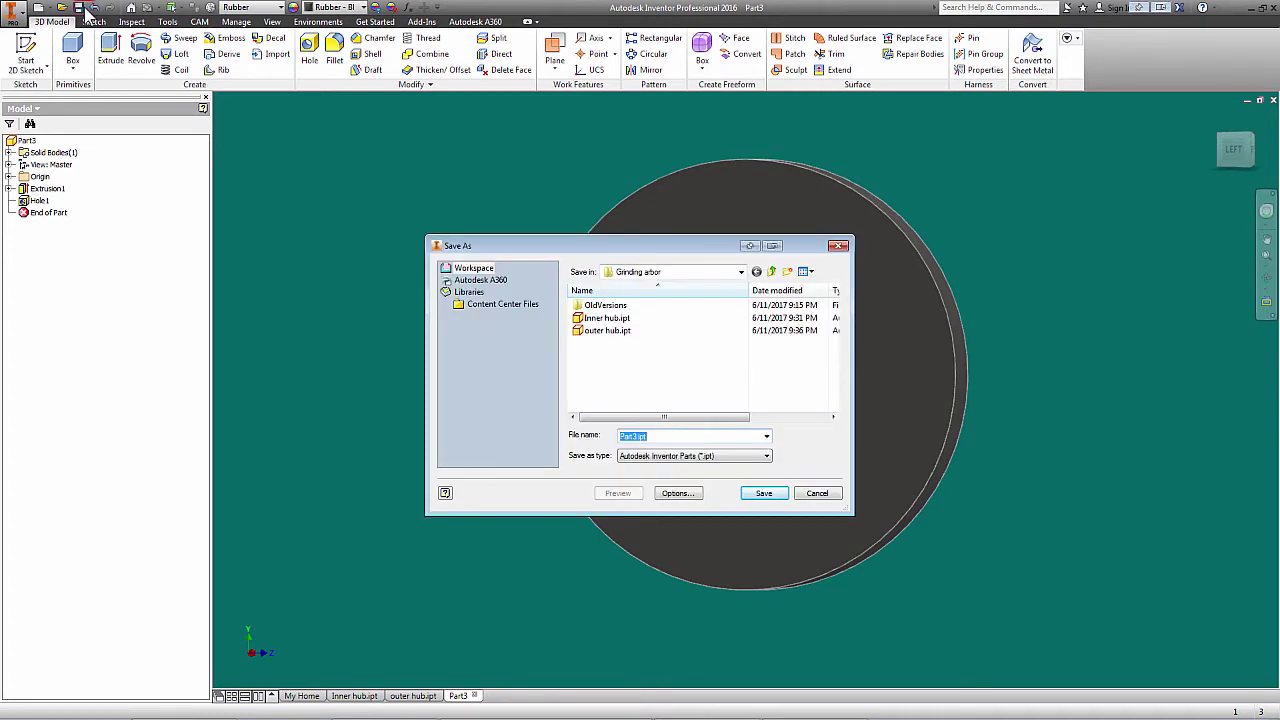
Step: Save the rubber disc as wheel.ipt and view it edge-on and in three-quarter view
text(wheel)
key(Return)
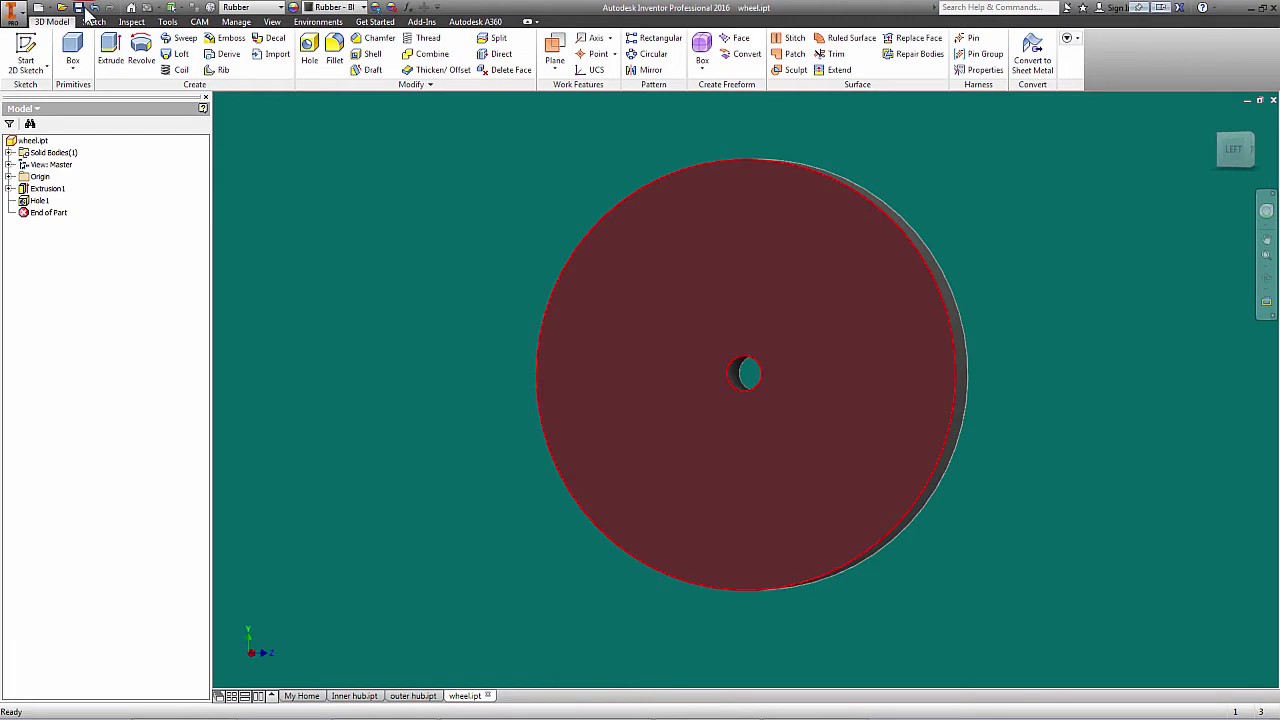
key(F6)
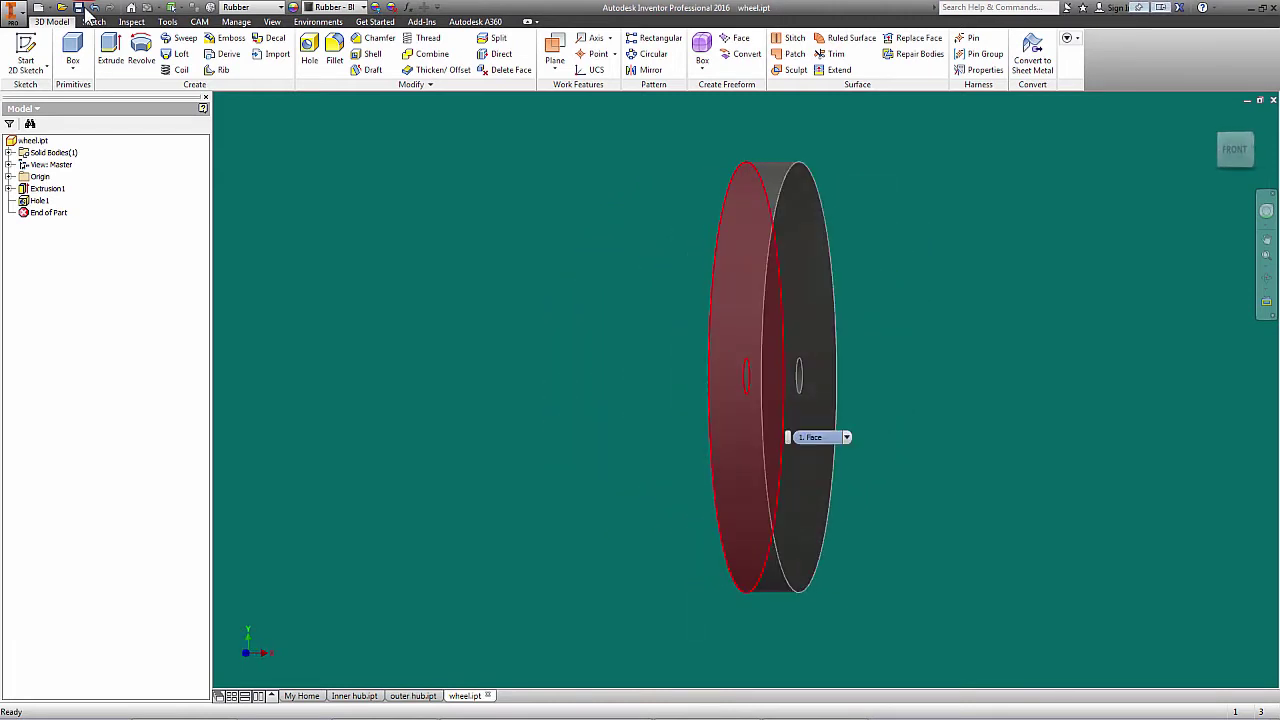
key(F6)
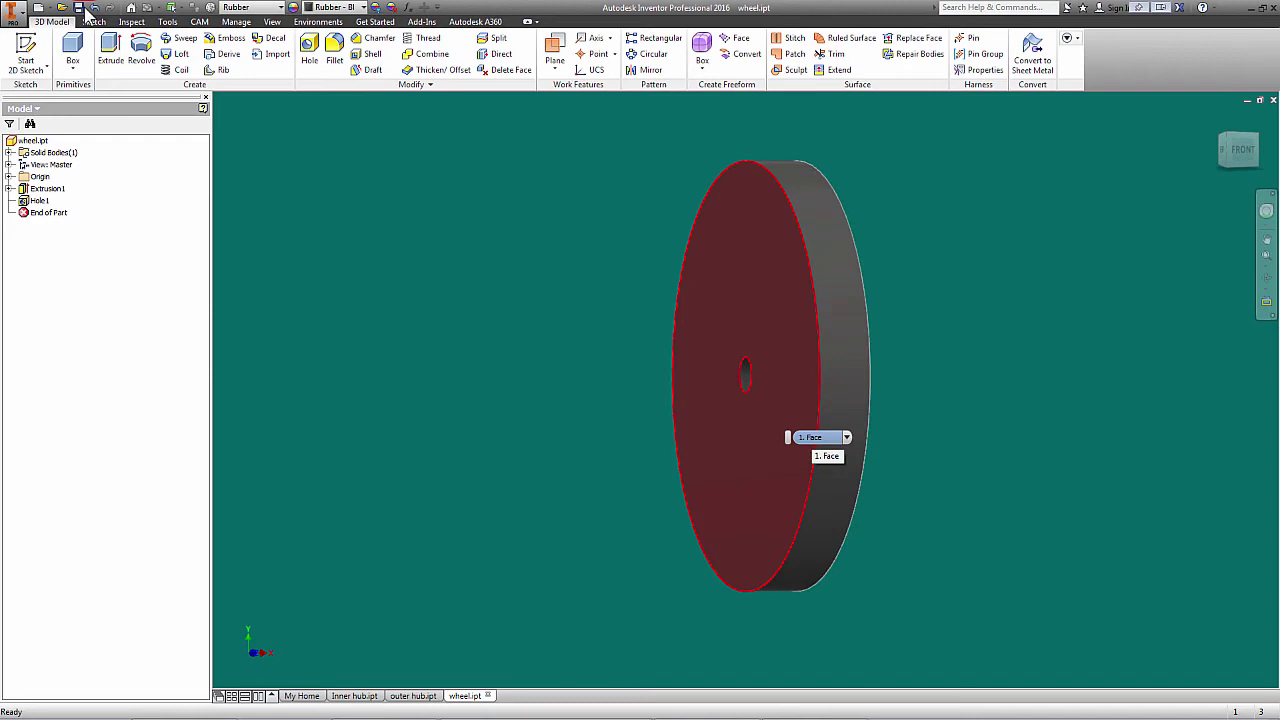
Step: Clear the face selection and create a new blank part
click(362, 251)
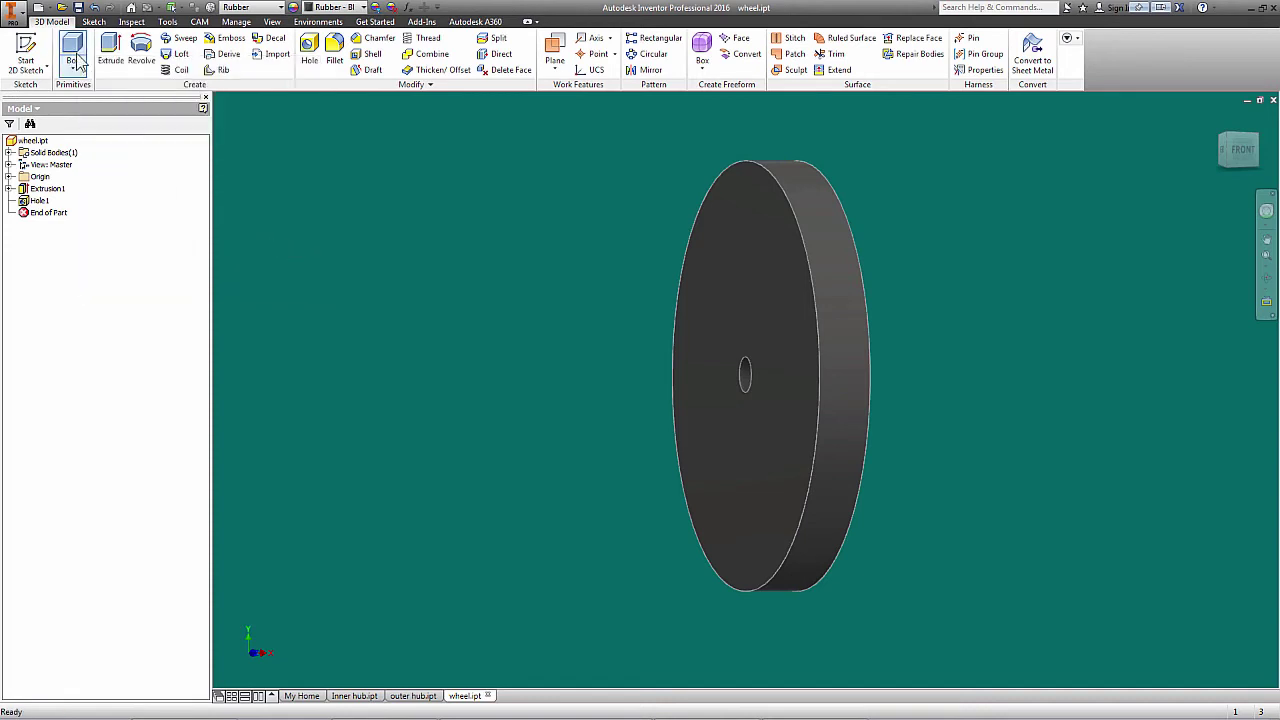
click(48, 7)
click(57, 88)
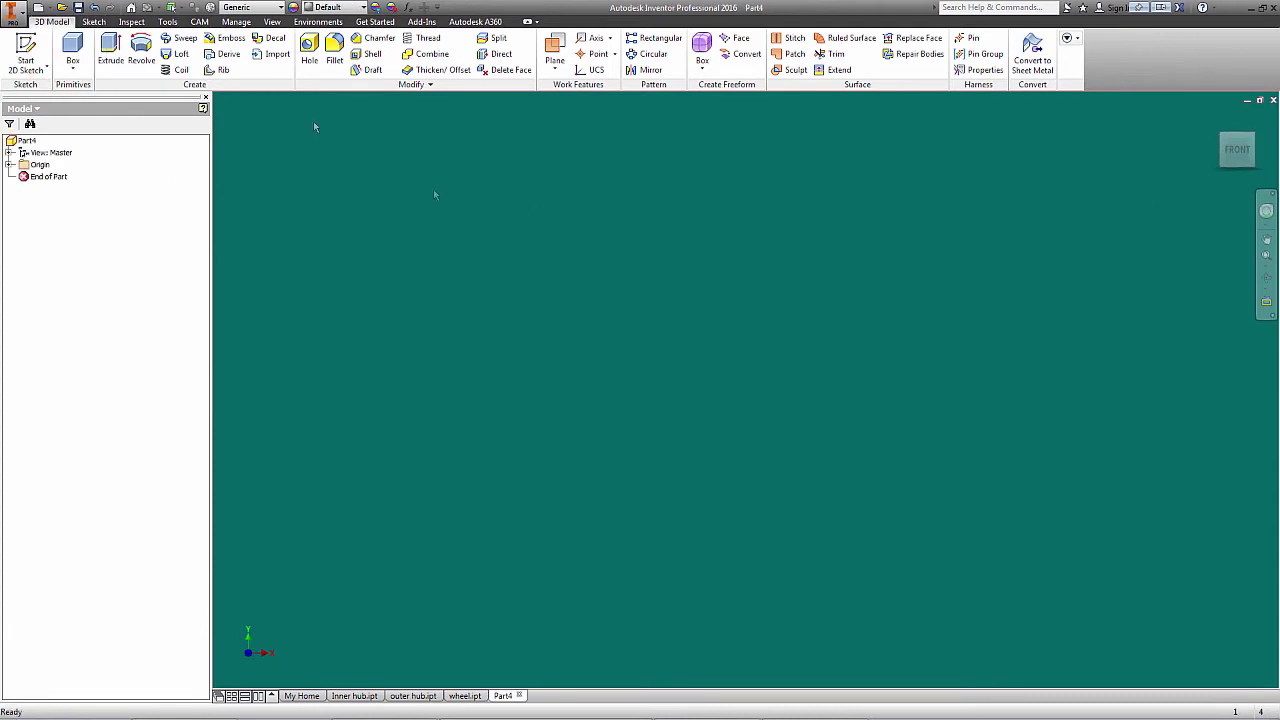
Step: Sketch a 1.6 diameter circle centred on the origin plane's origin and finish the sketch
click(26, 58)
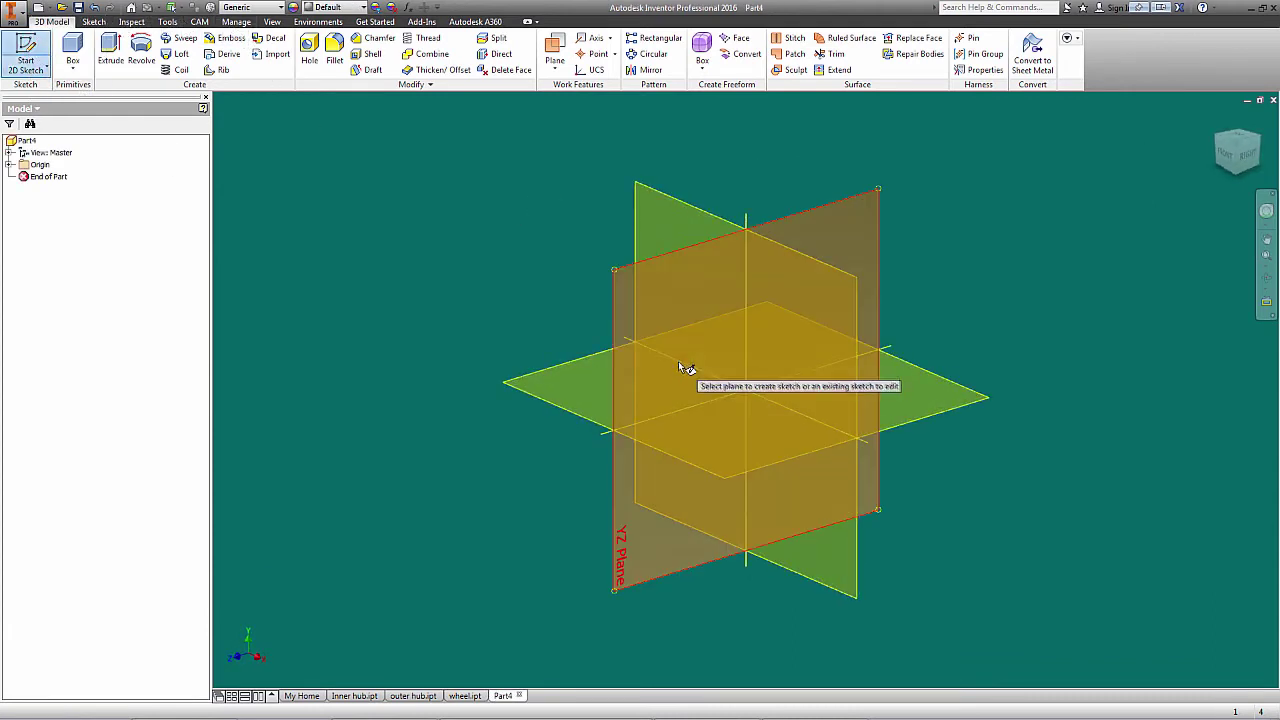
click(678, 361)
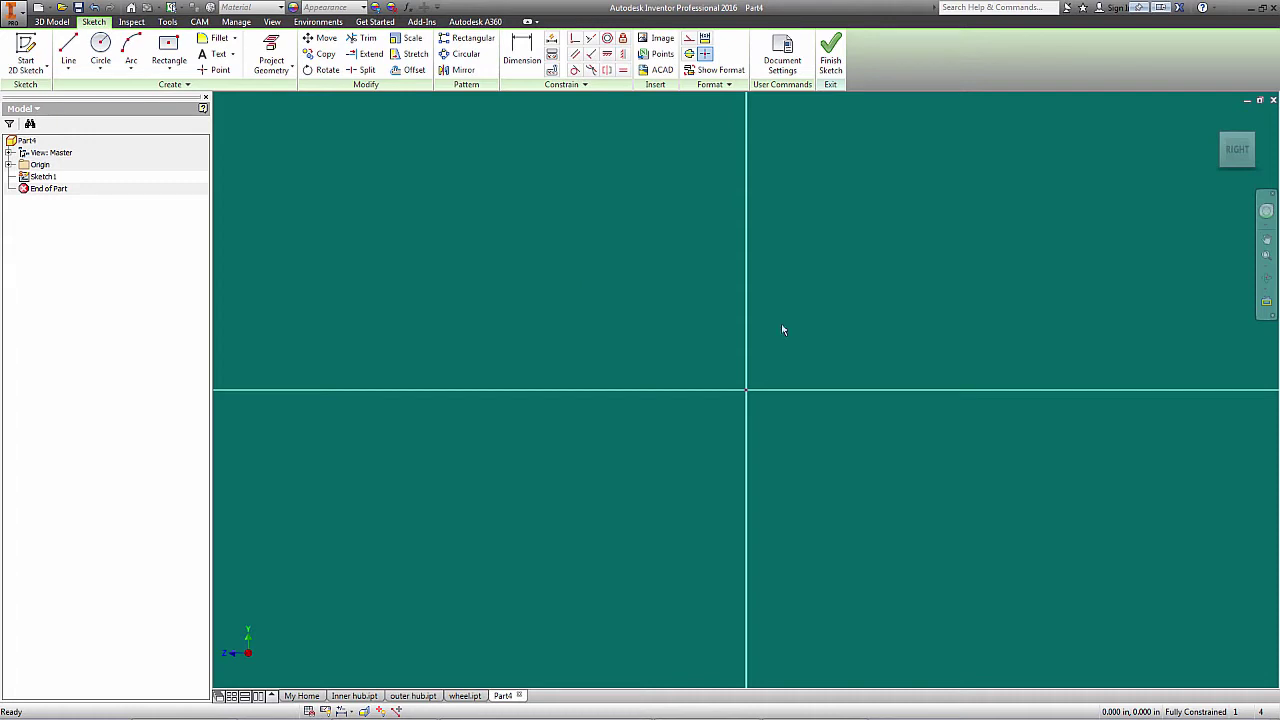
click(100, 45)
click(745, 389)
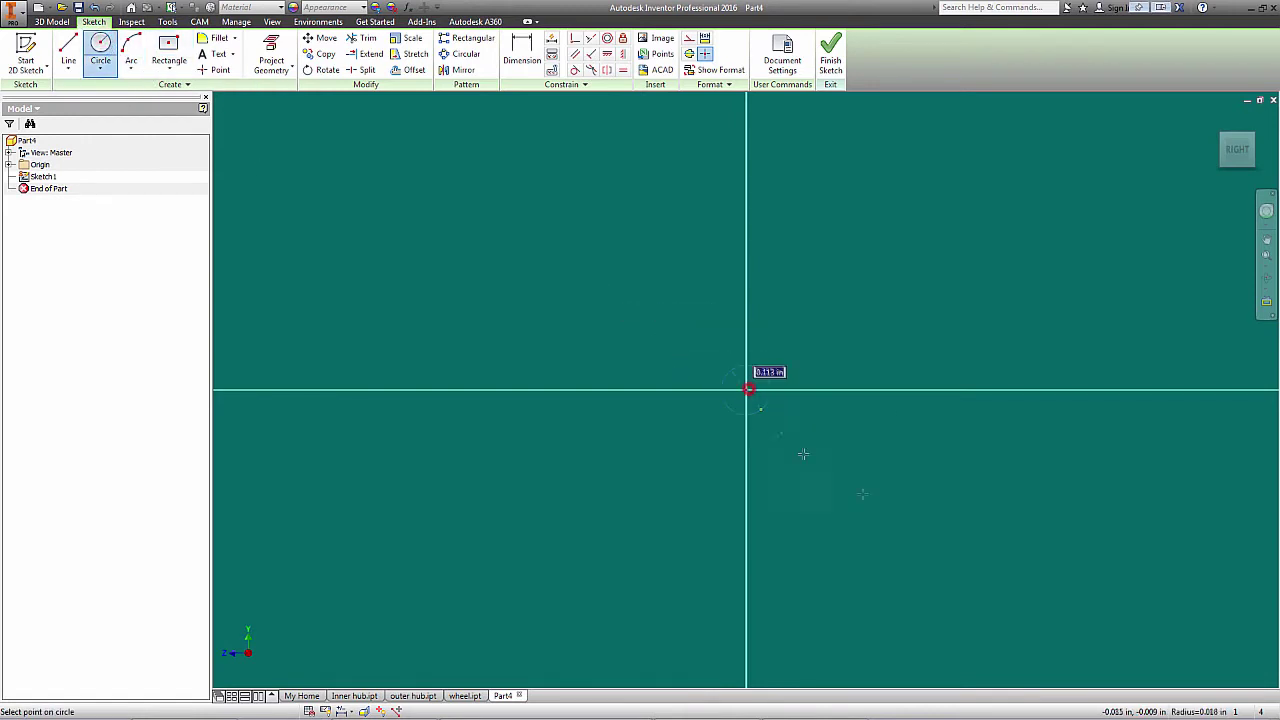
text(1.6)
key(Return)
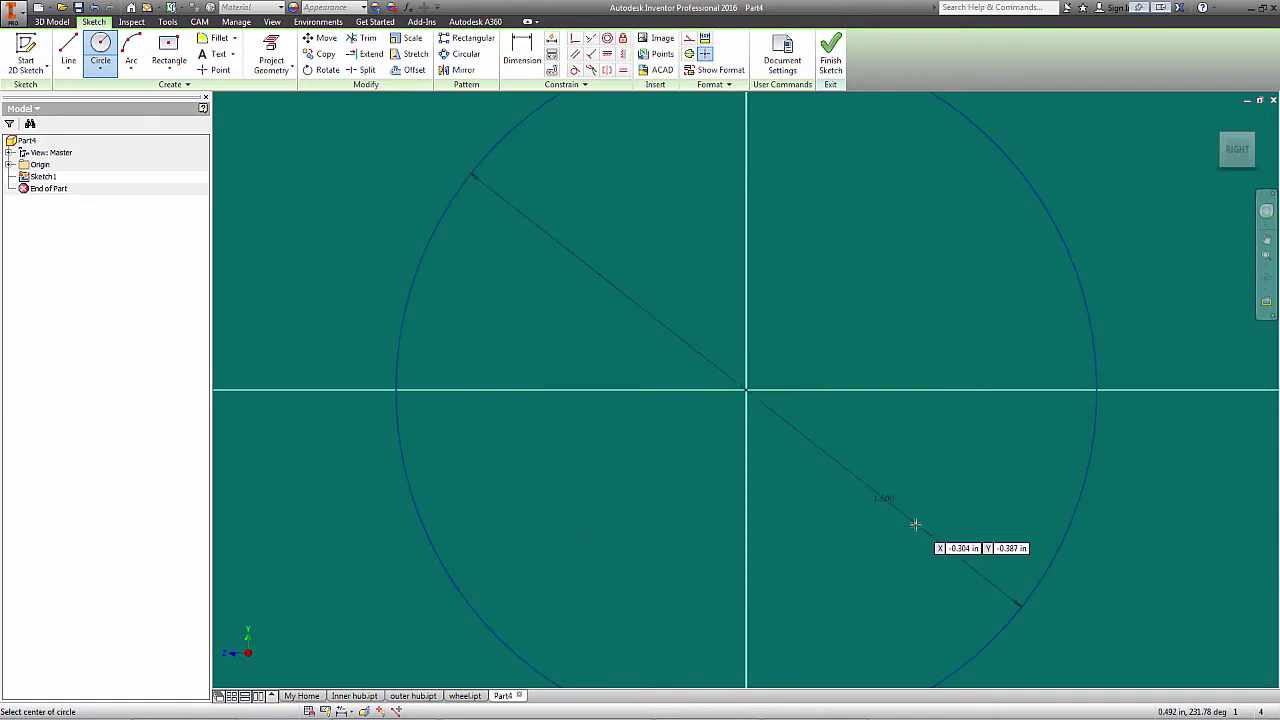
click(830, 55)
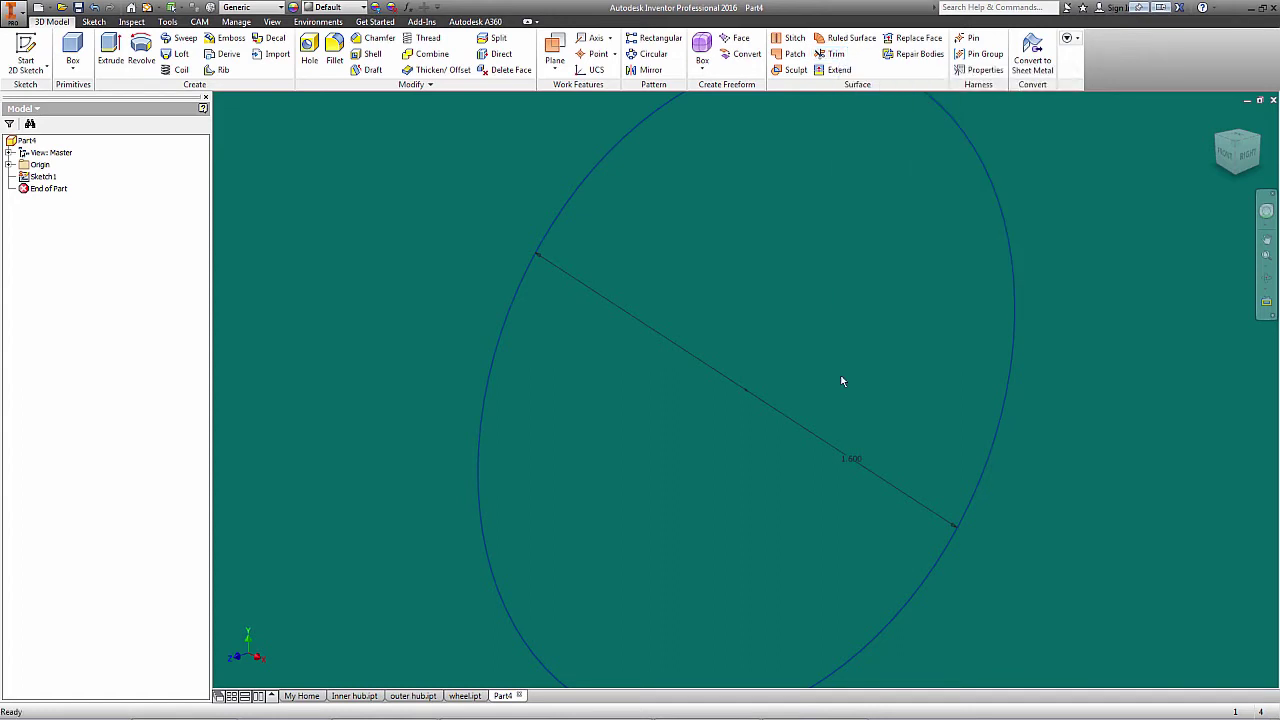
click(110, 48)
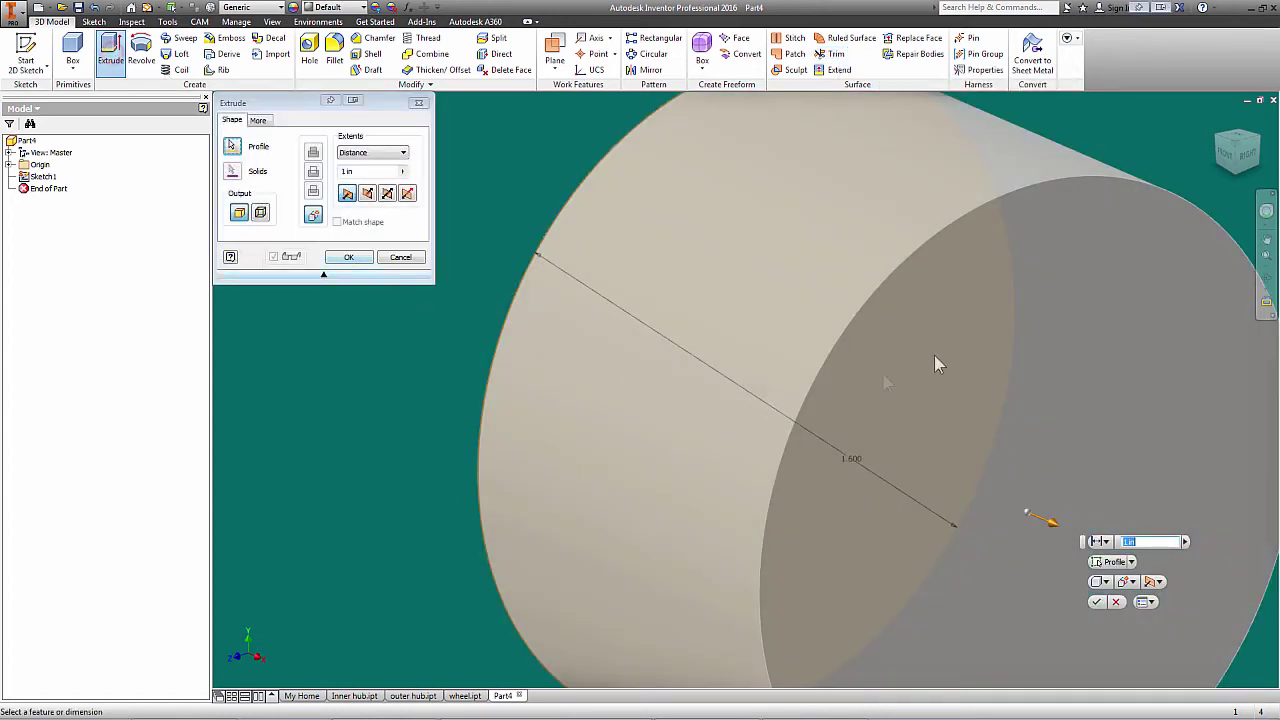
text(1.)
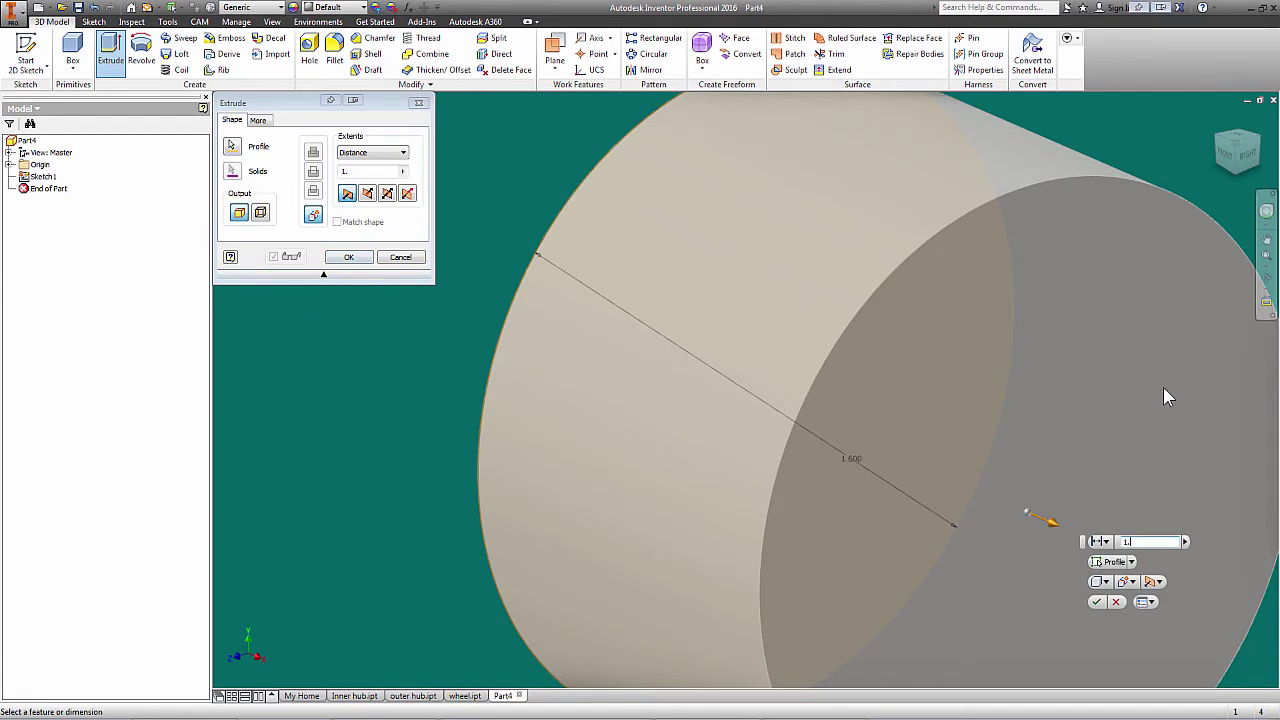
text(8)
key(Return)
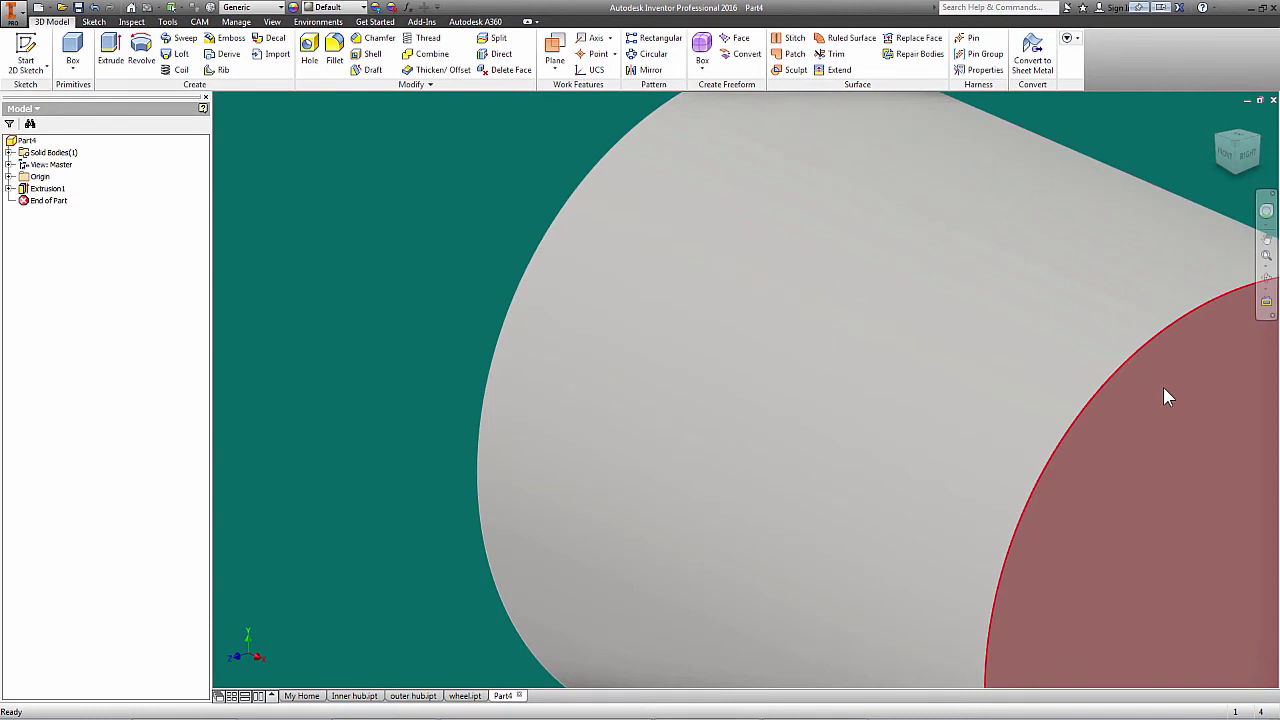
scroll(1163, 395, down, 3)
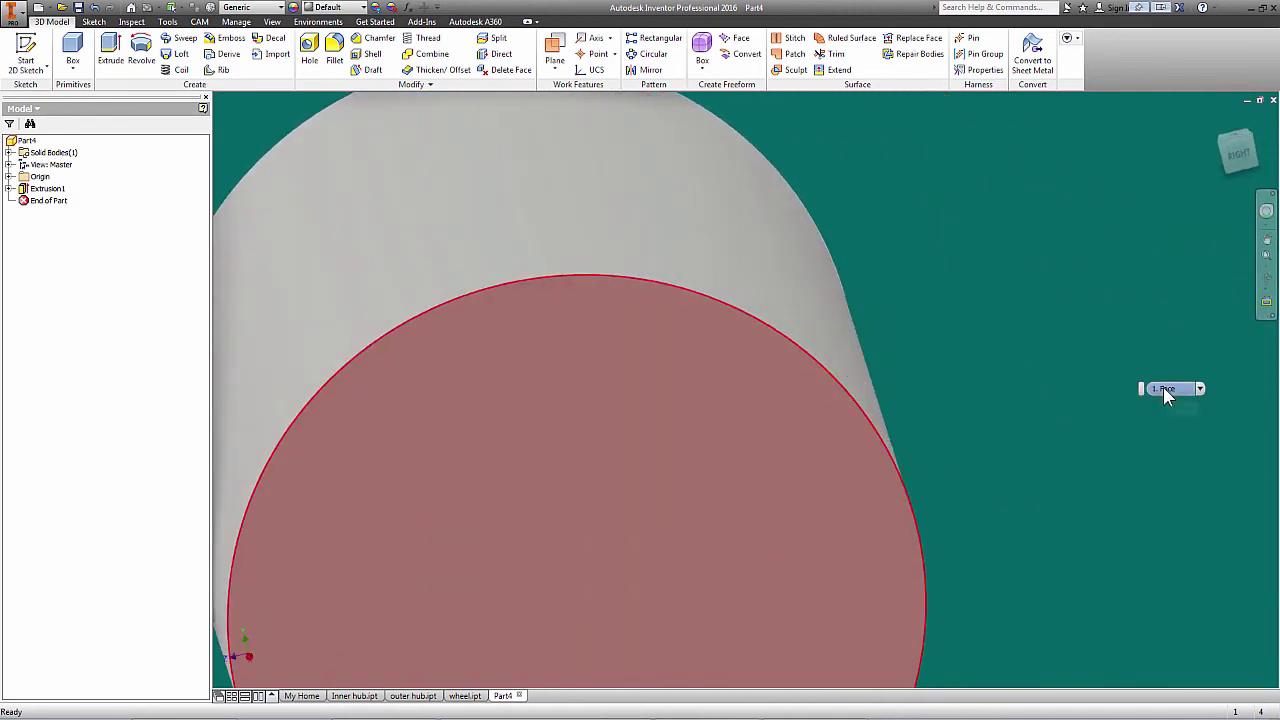
scroll(1163, 395, down, 1)
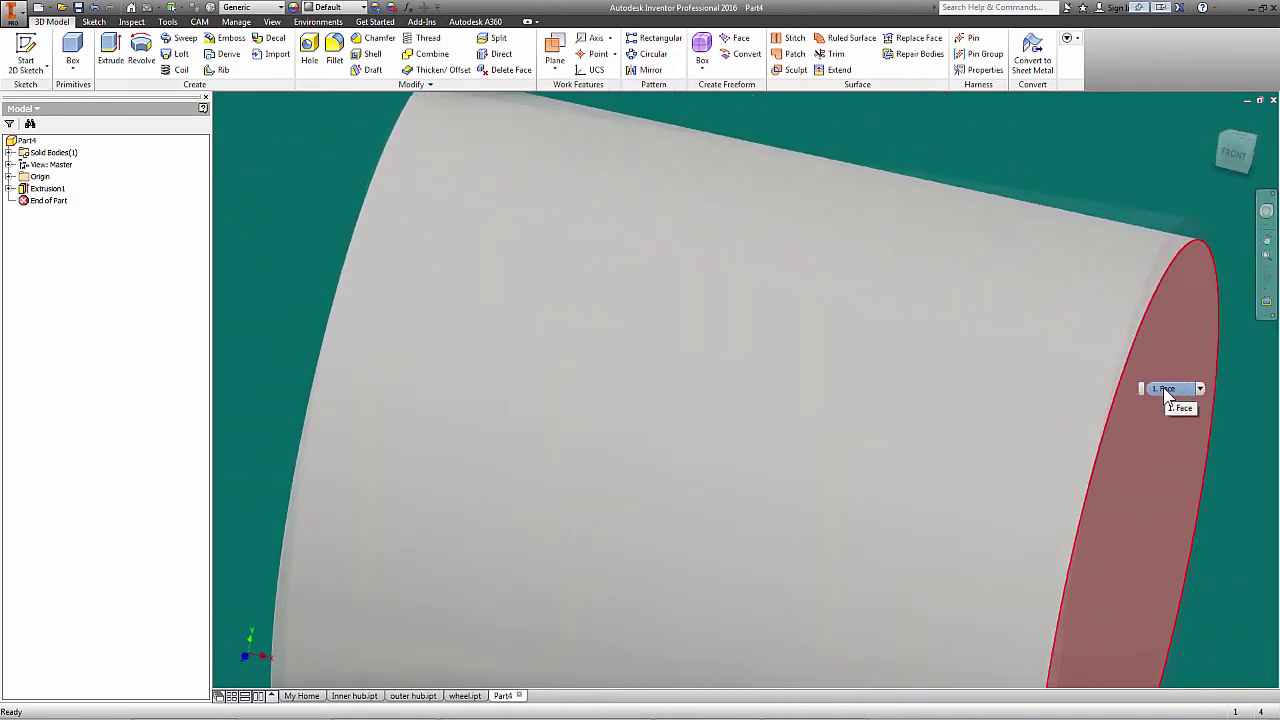
scroll(1163, 395, down, 2)
scroll(1163, 395, down, 2)
scroll(1163, 395, down, 2)
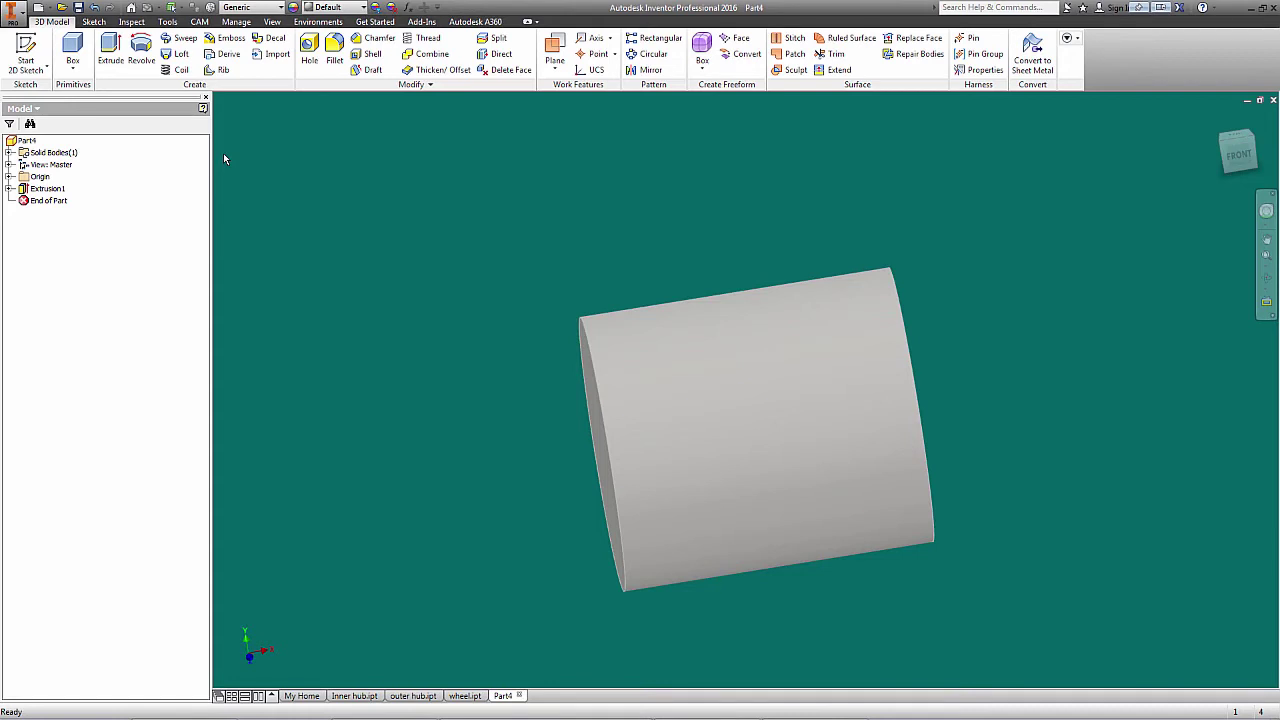
key(F6)
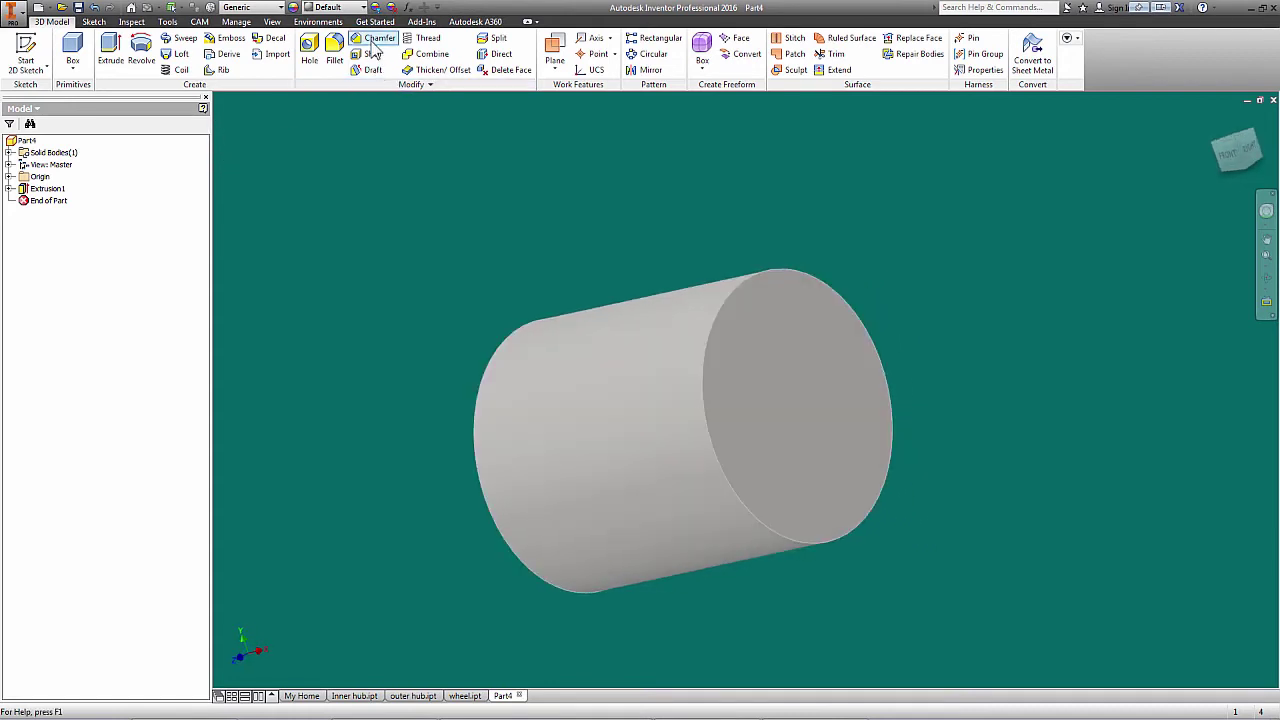
Step: Chamfer the cylinder's circular end edge with a 0.28 in distance
click(370, 46)
click(734, 306)
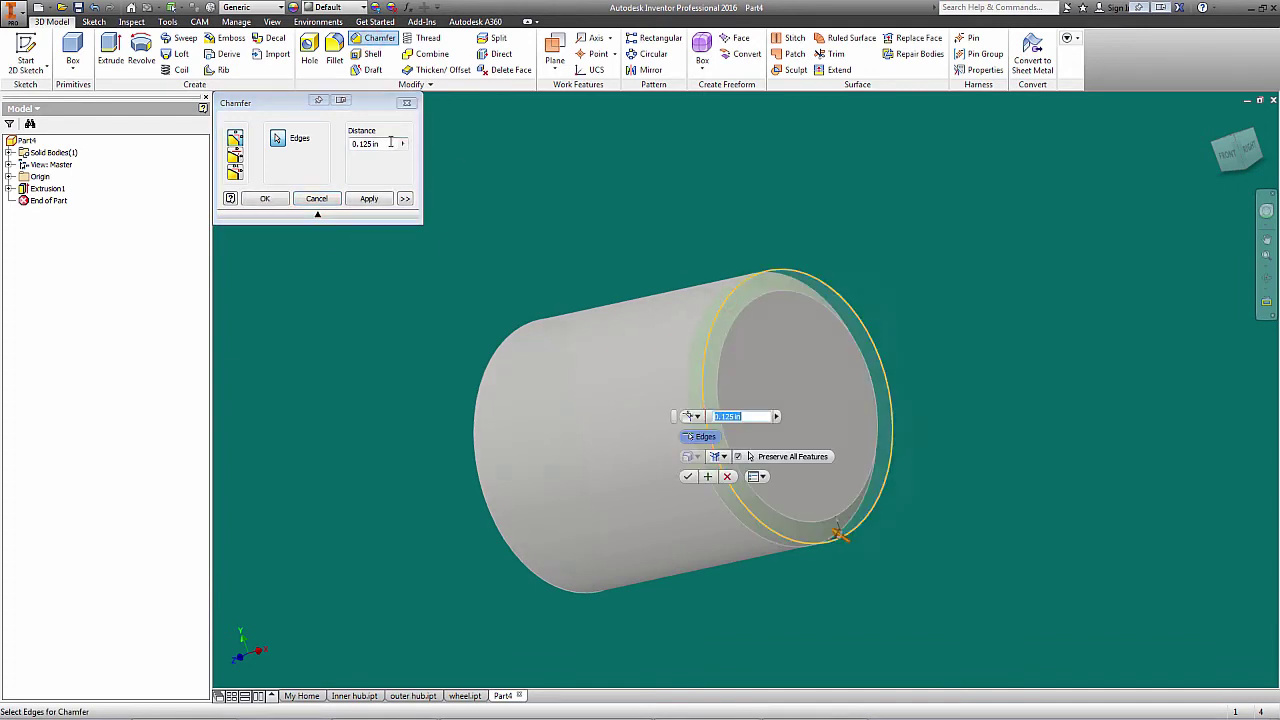
text(.3)
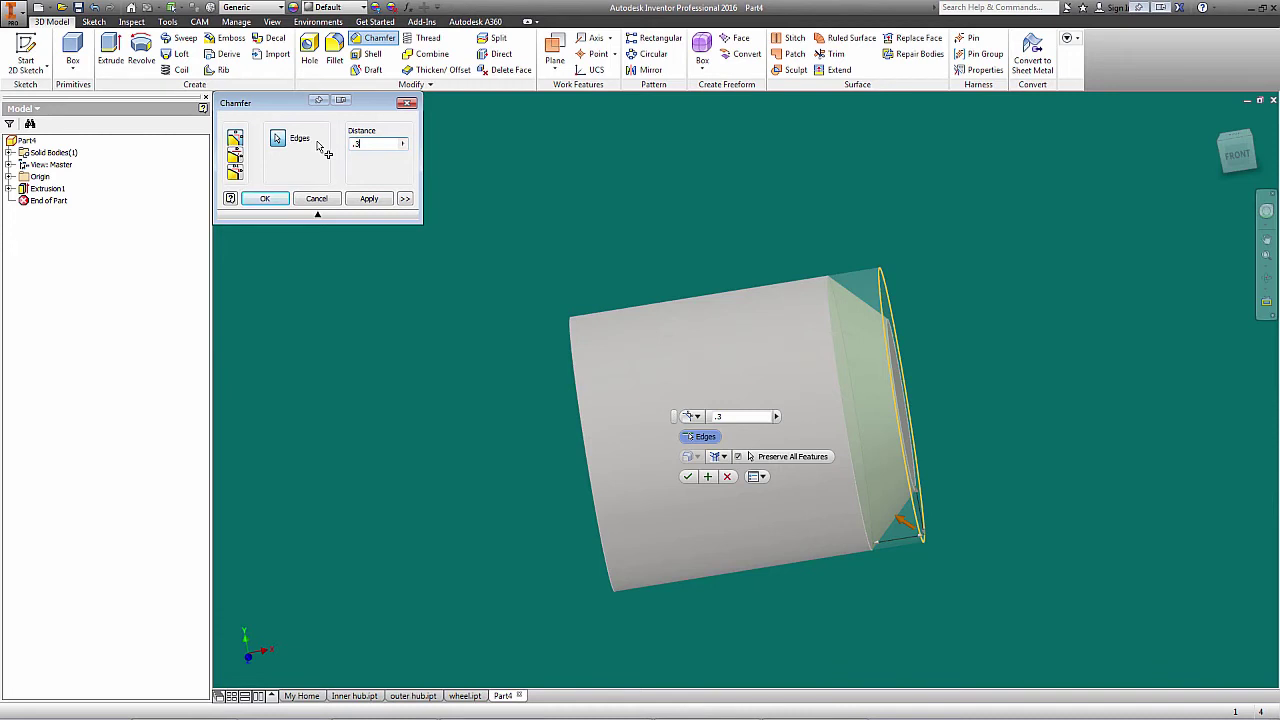
click(748, 418)
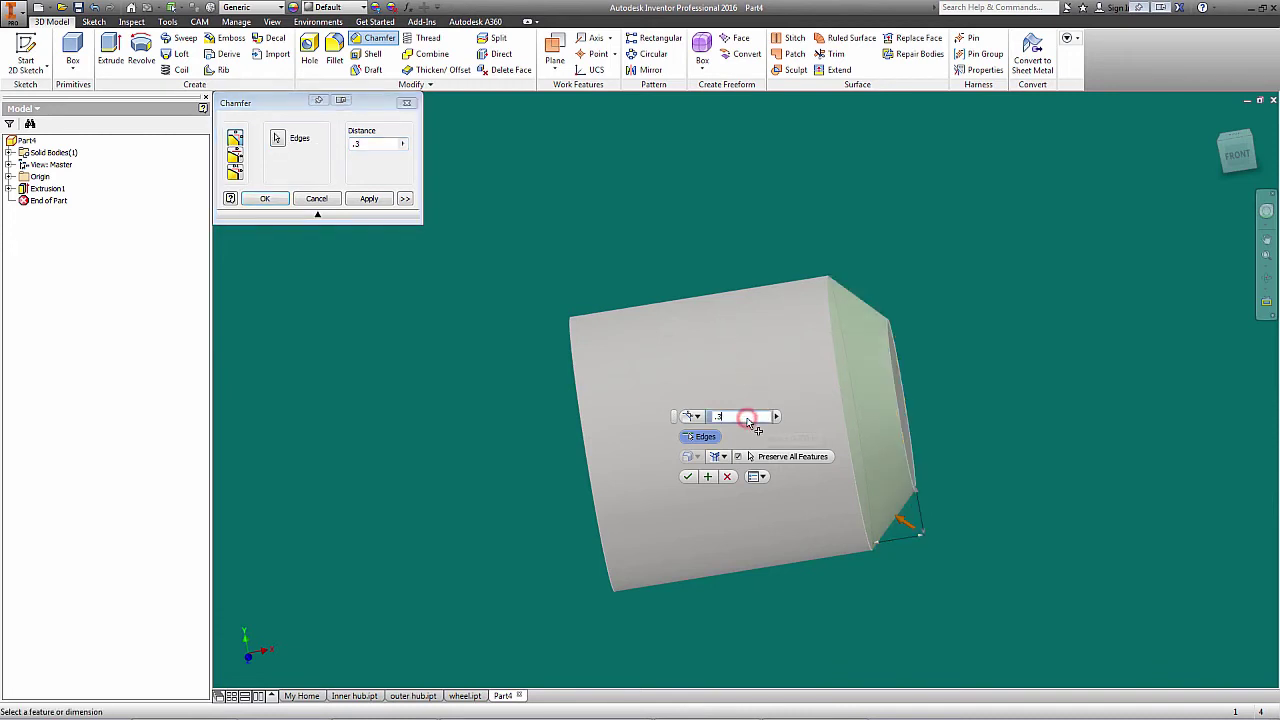
text(.28)
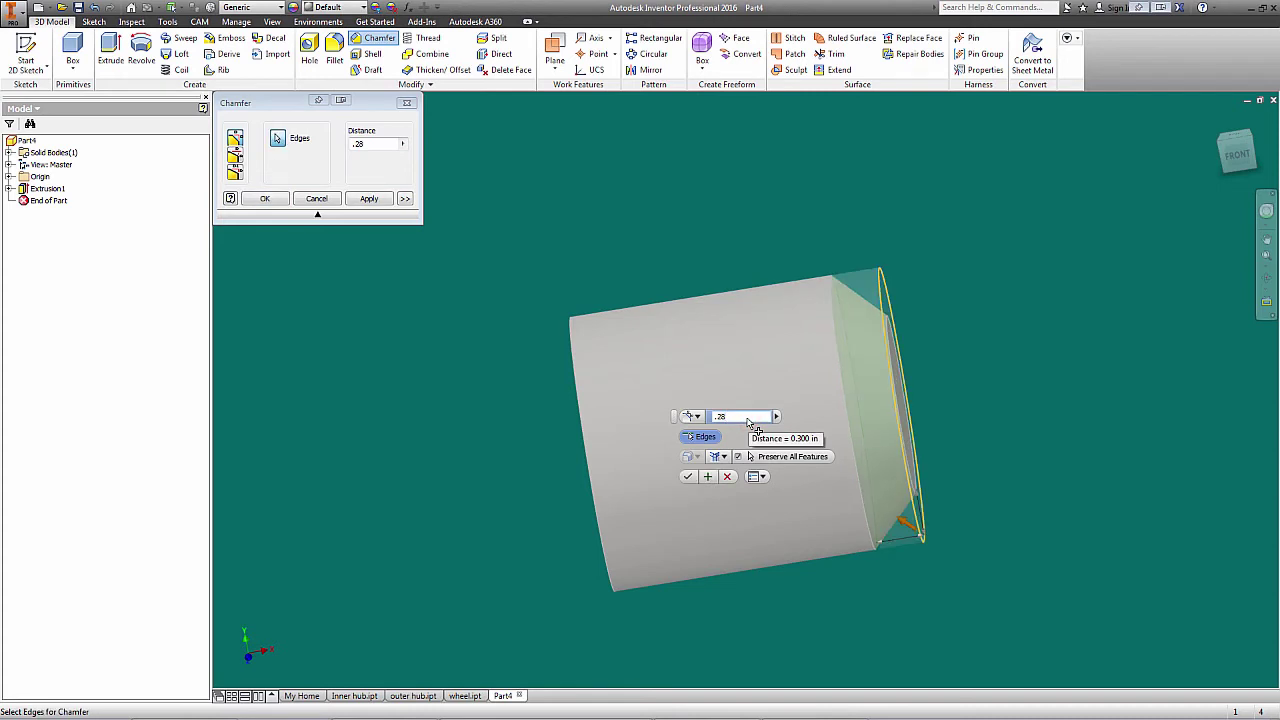
key(Return)
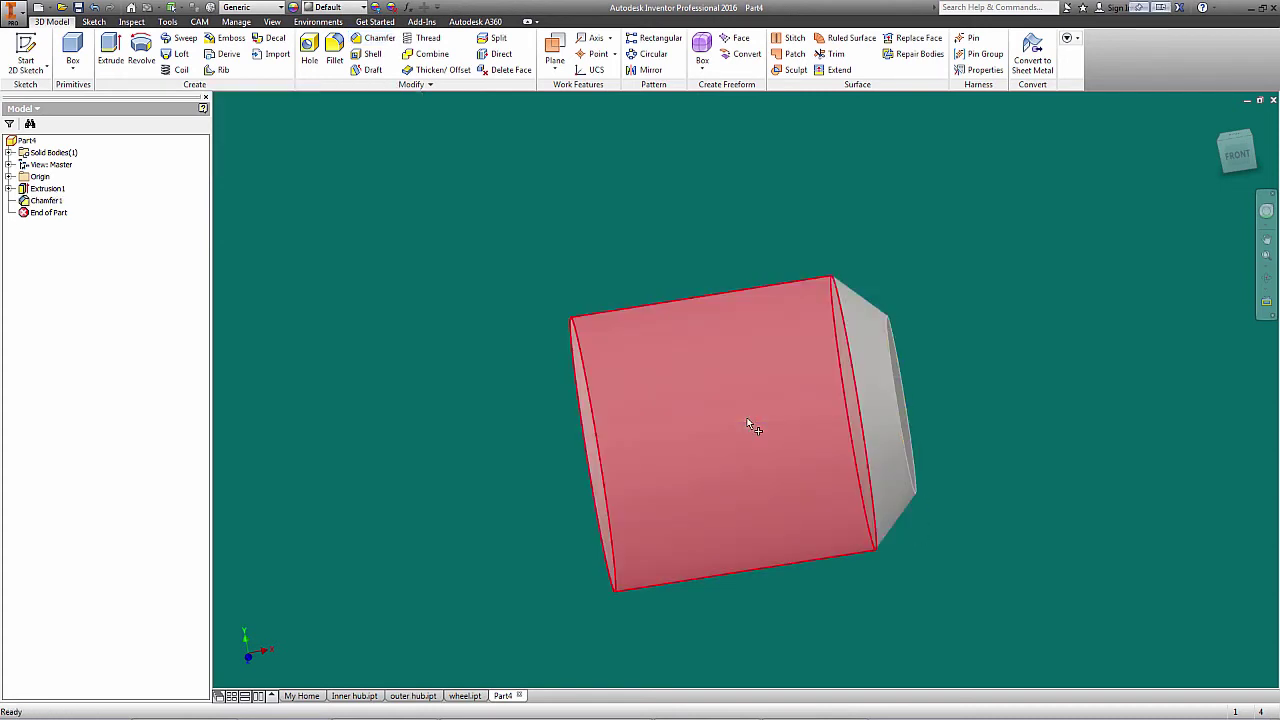
key(F6)
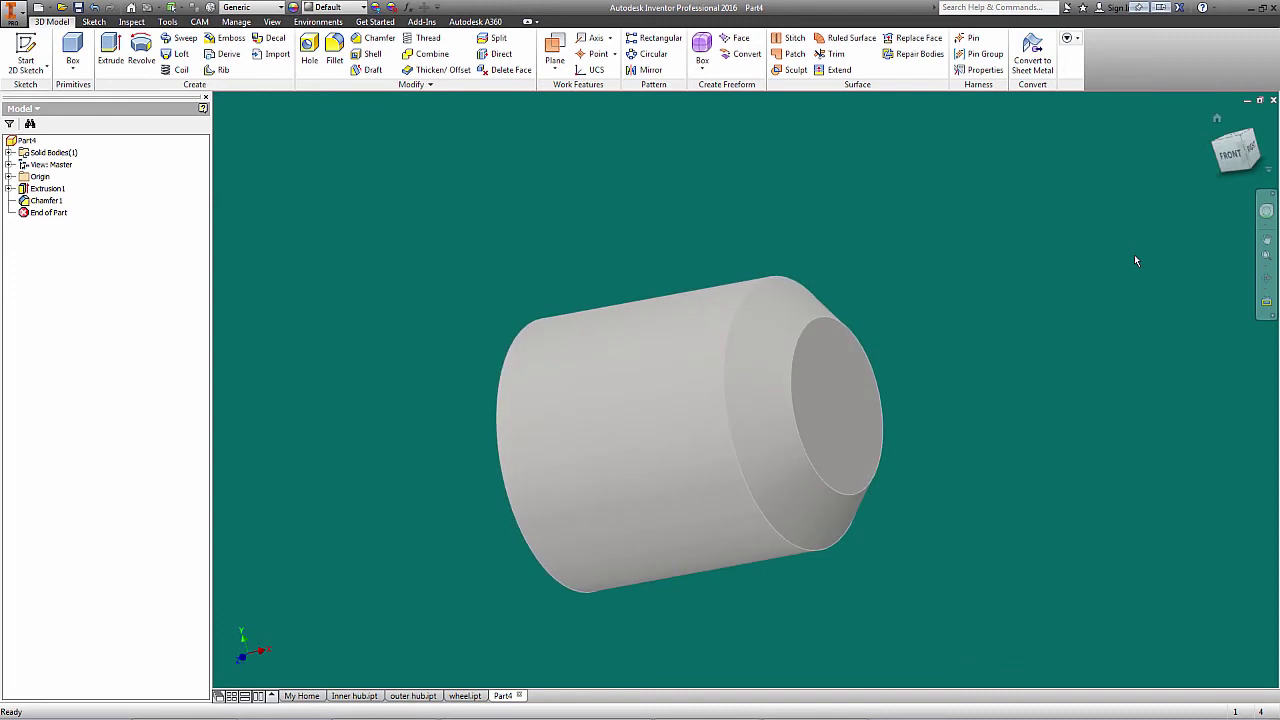
key(F5)
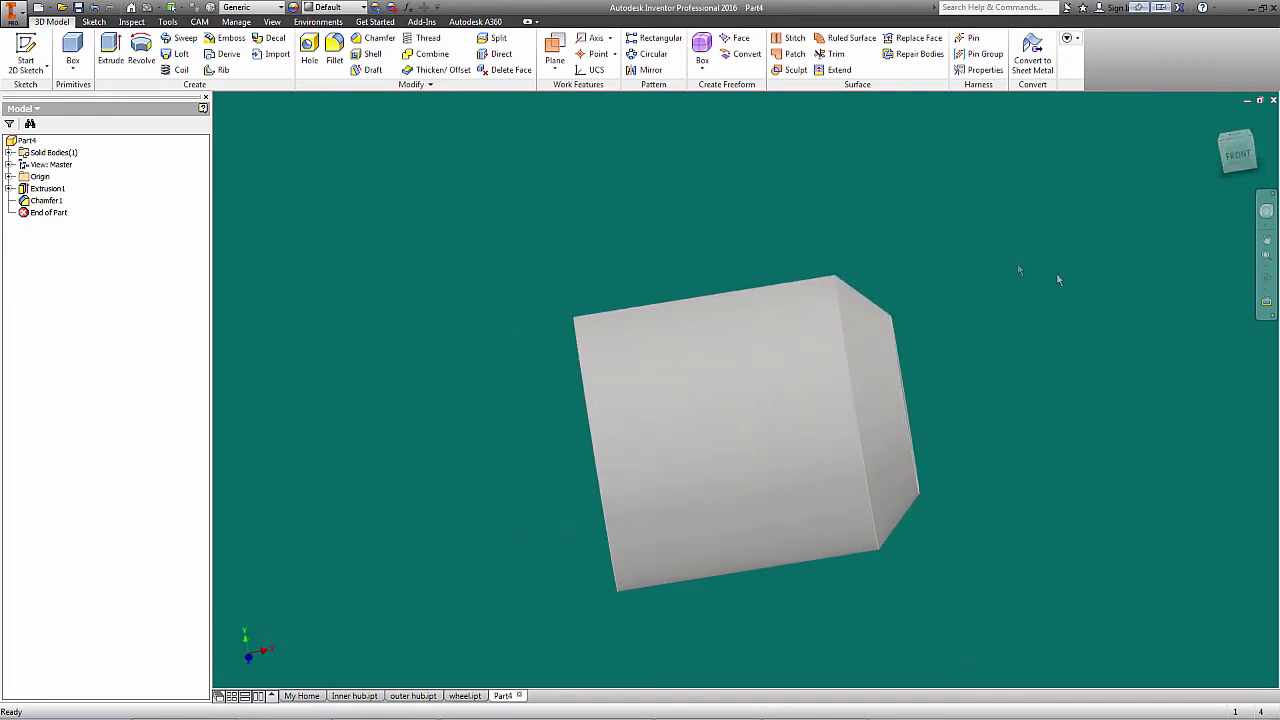
key(F5)
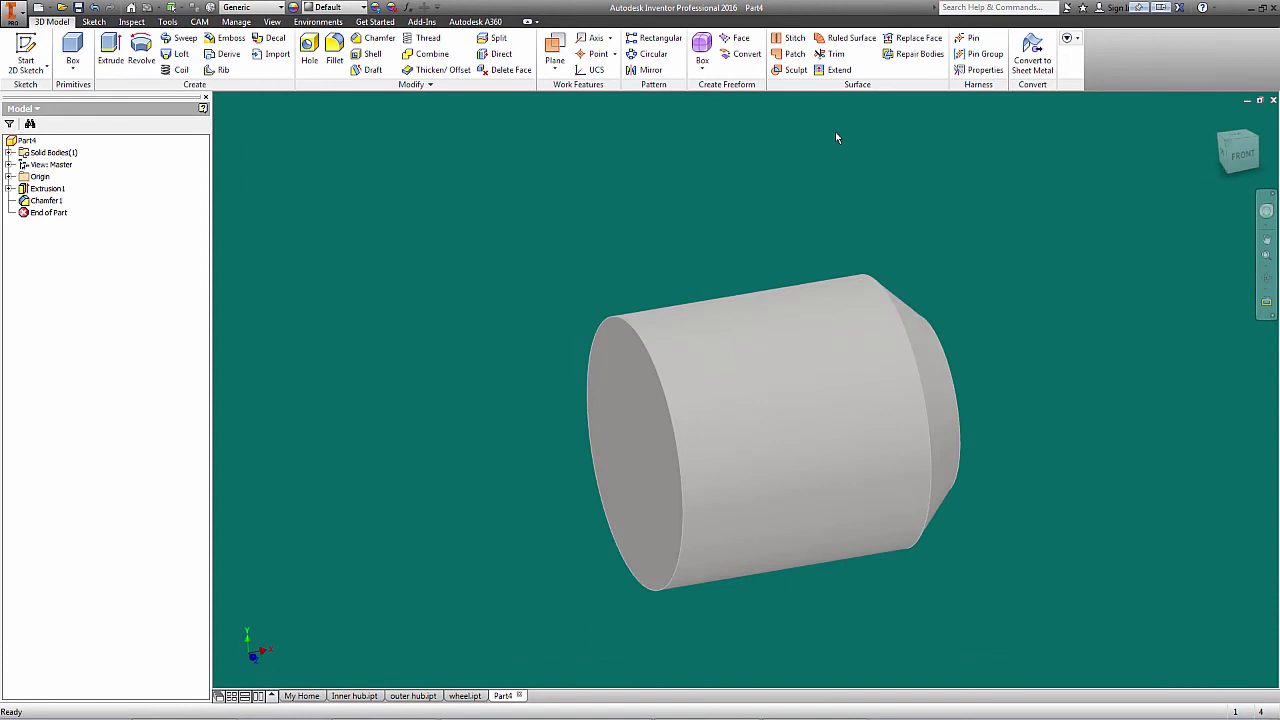
key(F5)
key(F5)
key(F5)
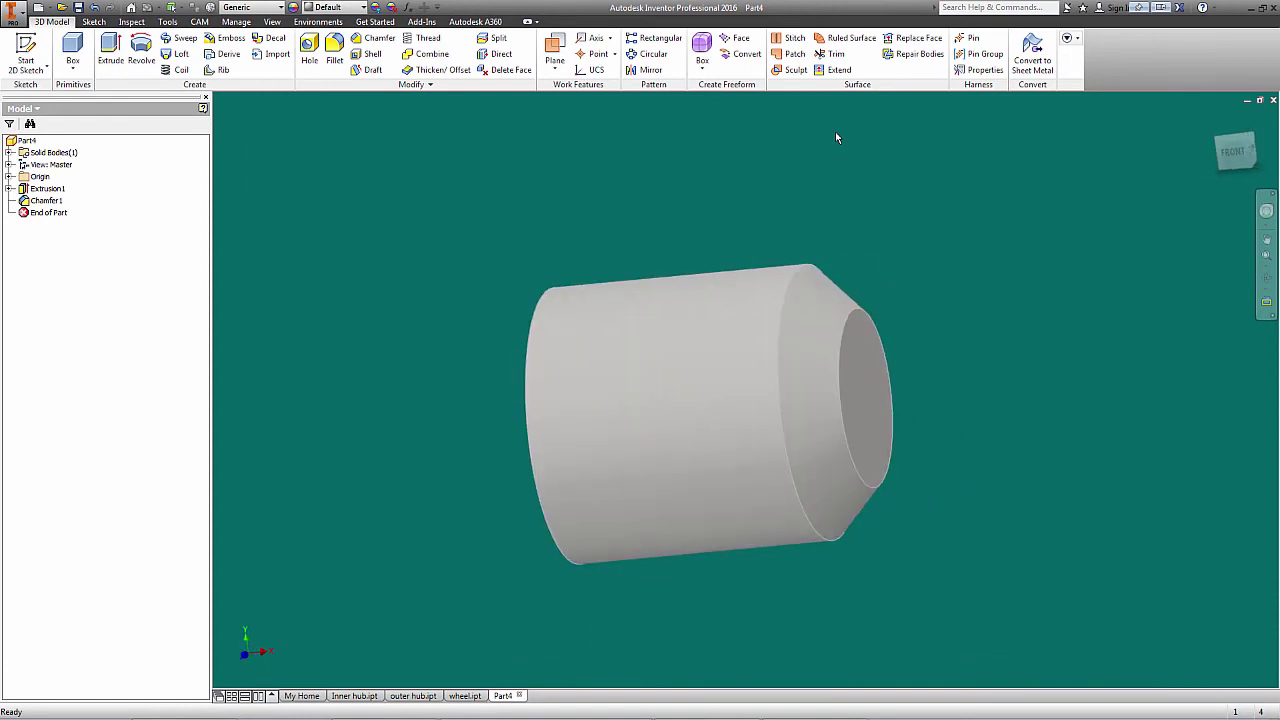
key(F5)
key(F5)
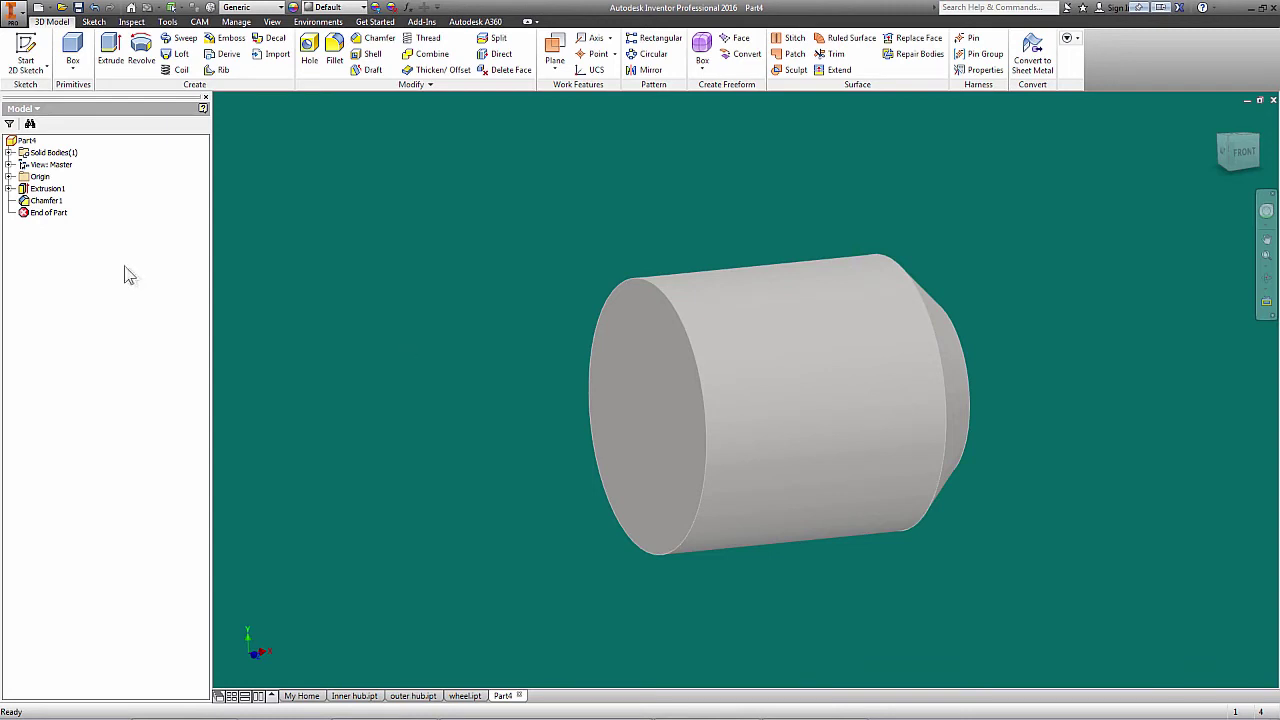
click(9, 176)
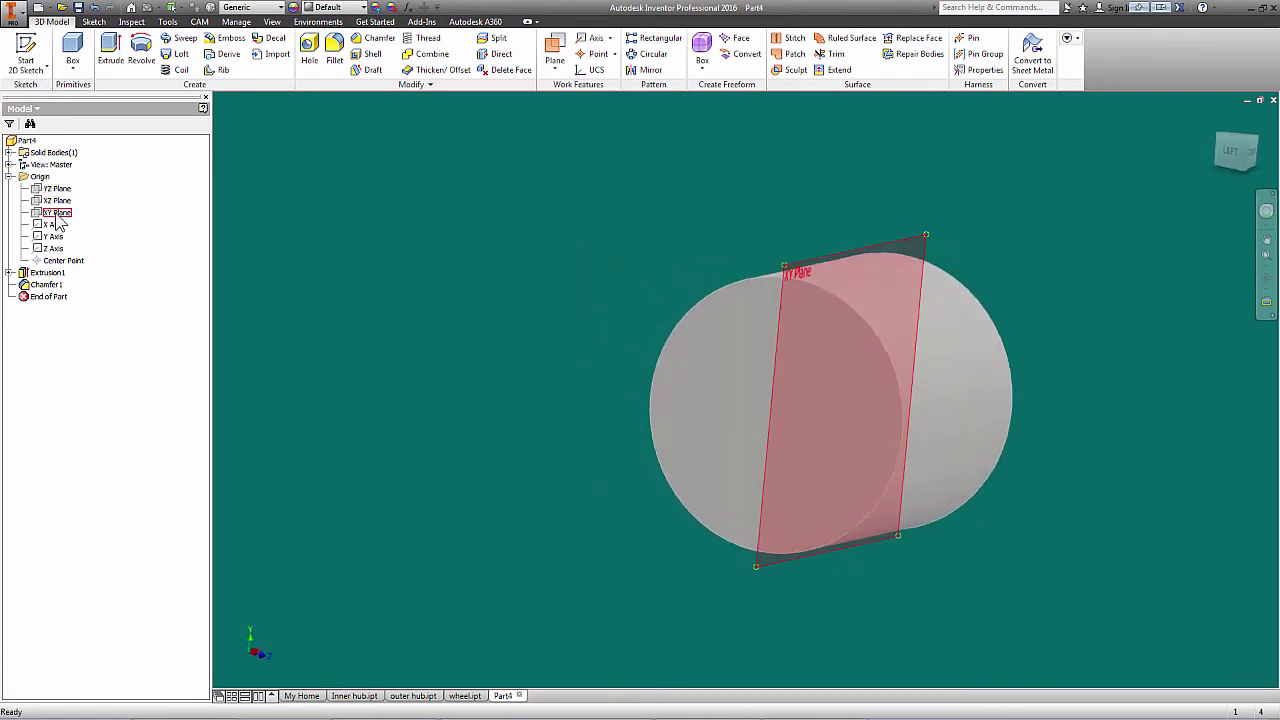
Step: Start a 2D sketch on the XY origin plane
click(57, 213)
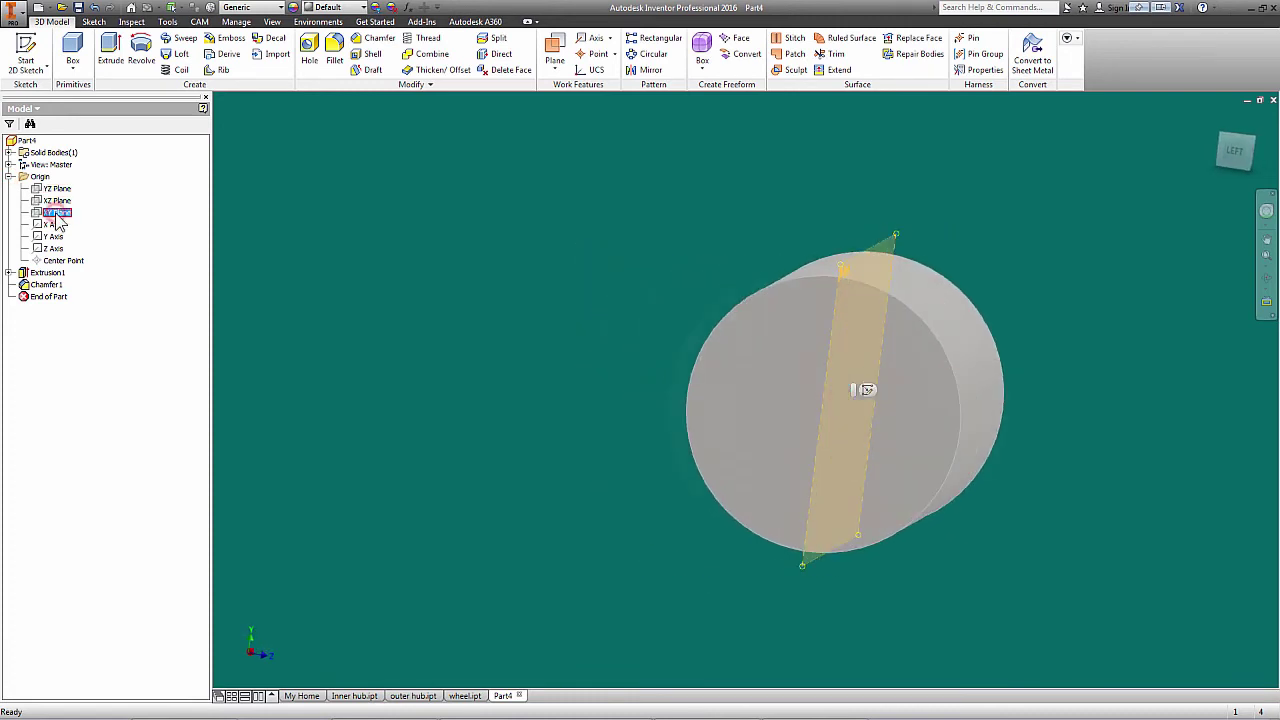
key(F5)
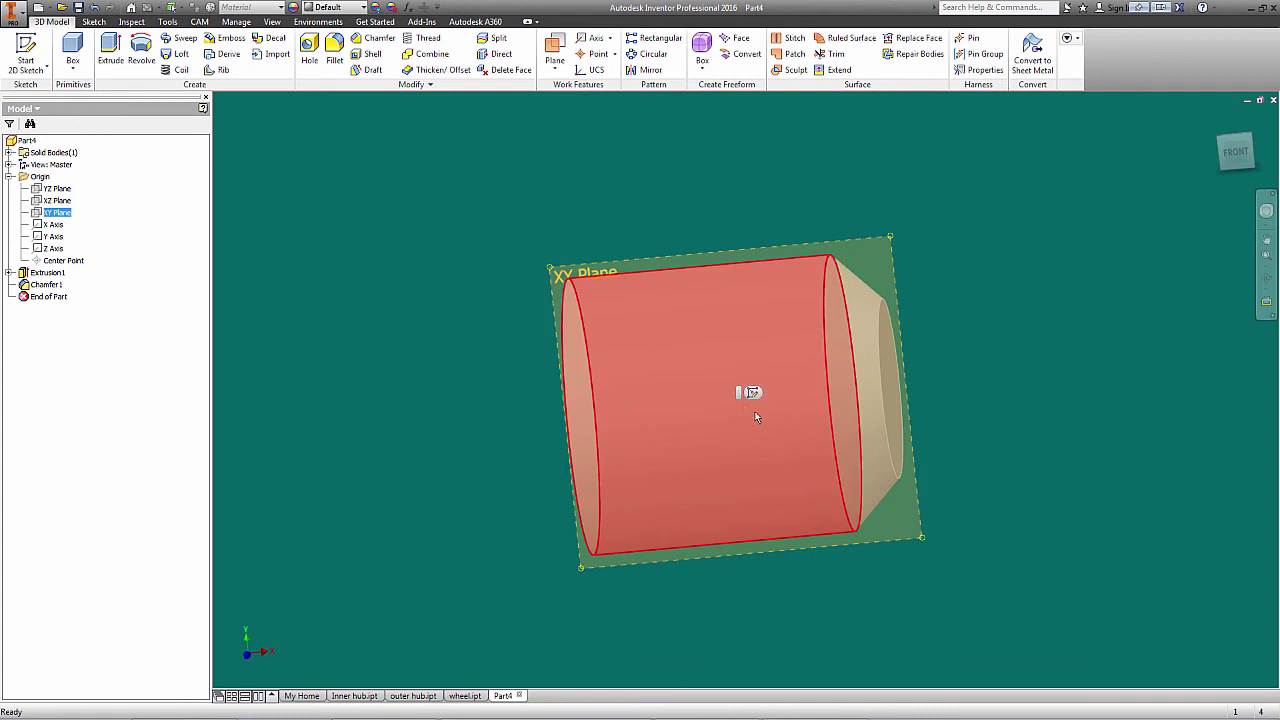
click(752, 393)
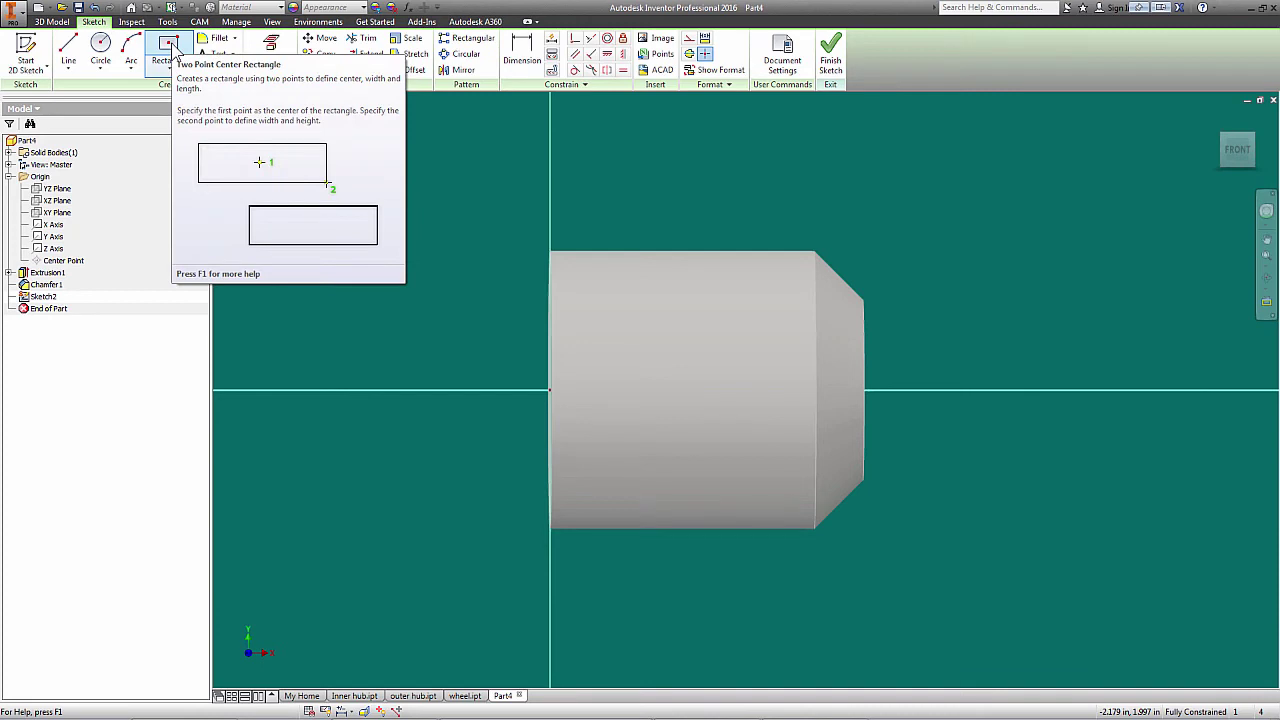
Step: Draw a 0.160 × 0.100 in two-point rectangle at the cylinder's top corner beside the chamfer
click(169, 68)
click(186, 88)
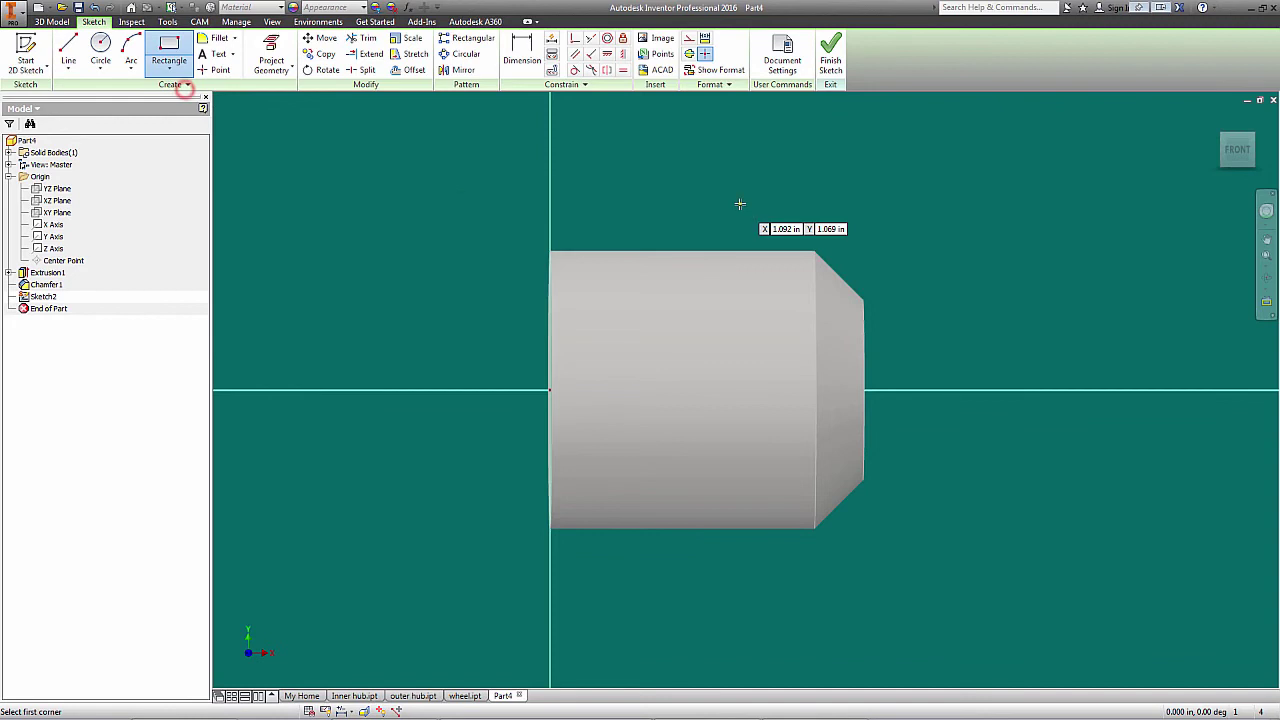
scroll(870, 275, down, 5)
scroll(868, 272, up, 10)
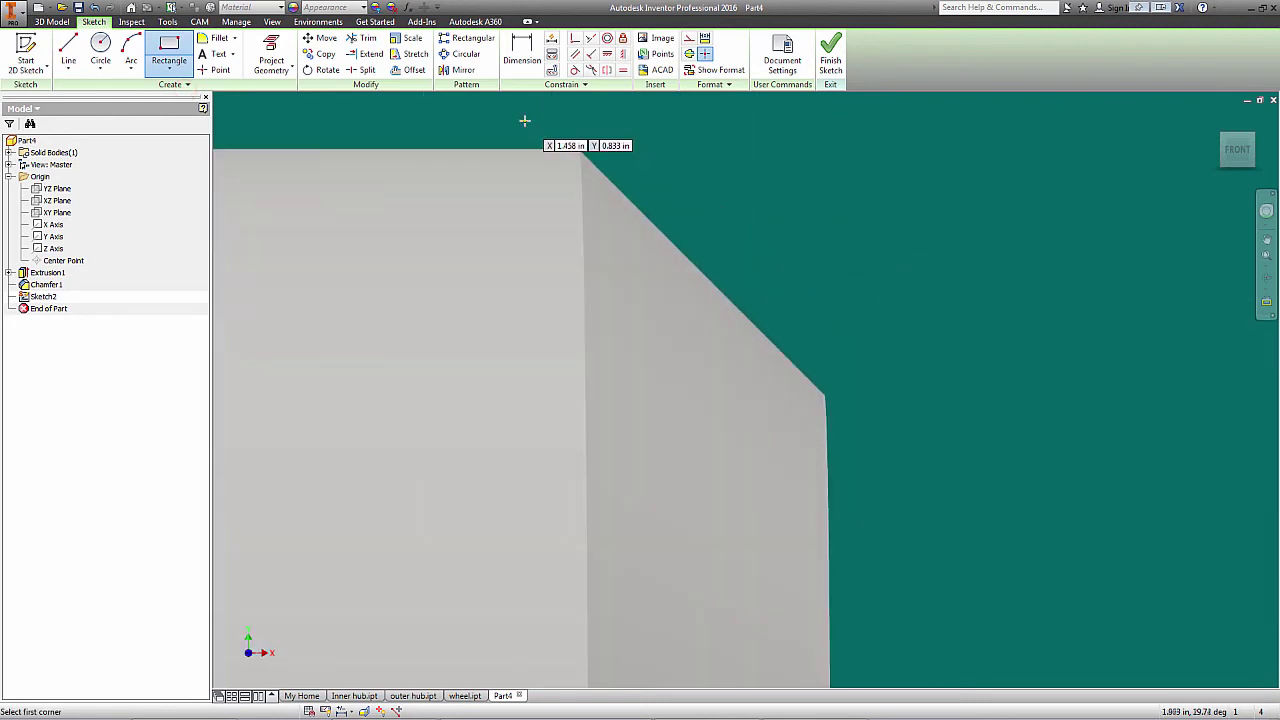
click(578, 149)
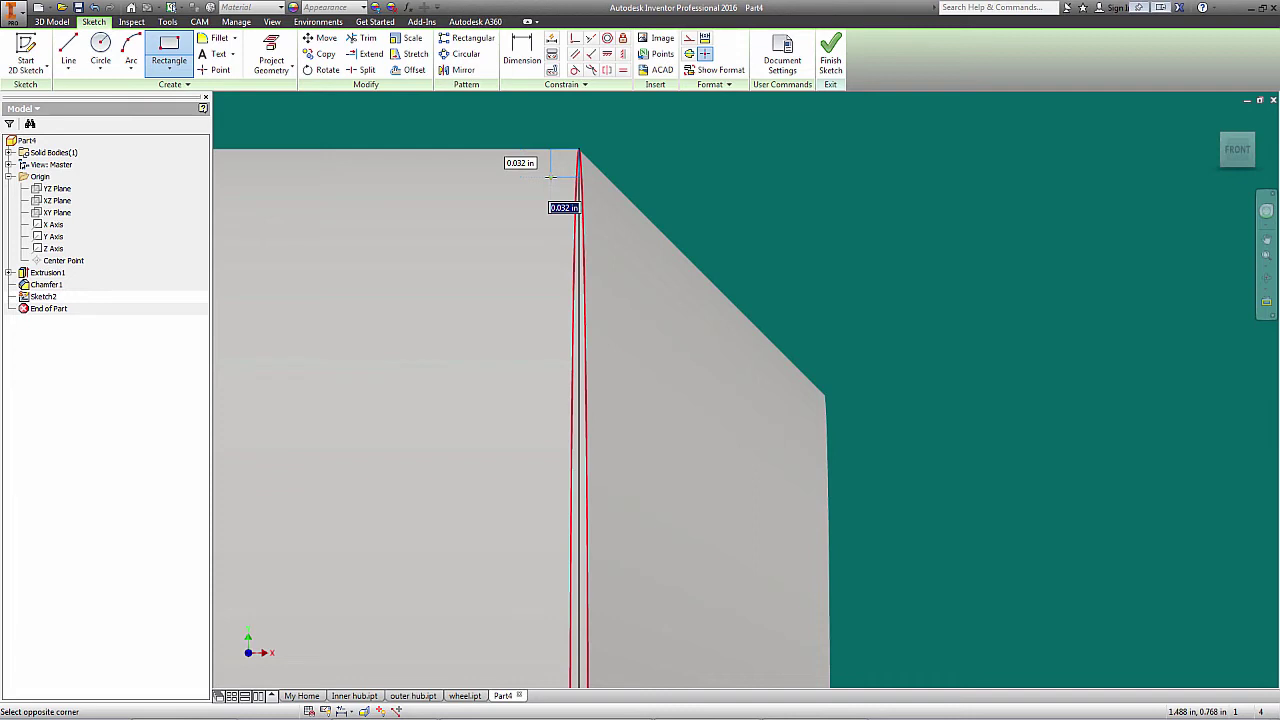
text(16)
key(Tab)
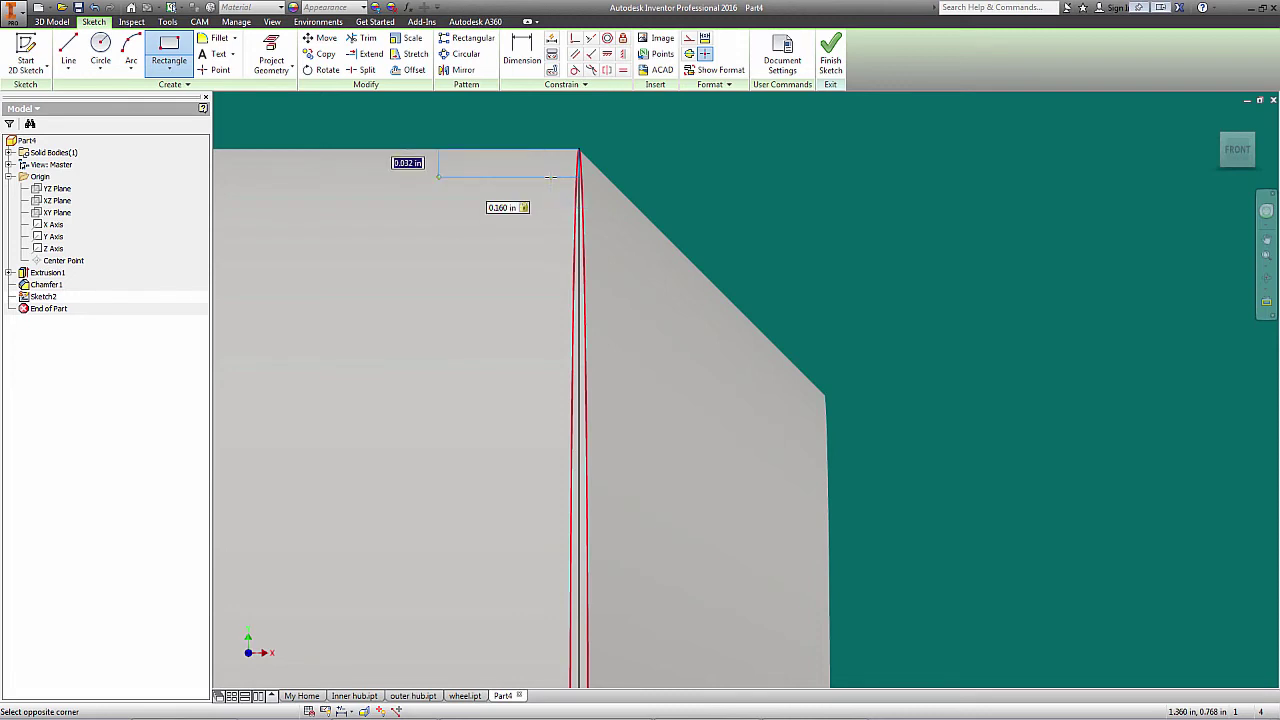
text(.1)
key(Return)
scroll(810, 454, down, 2)
key(Escape)
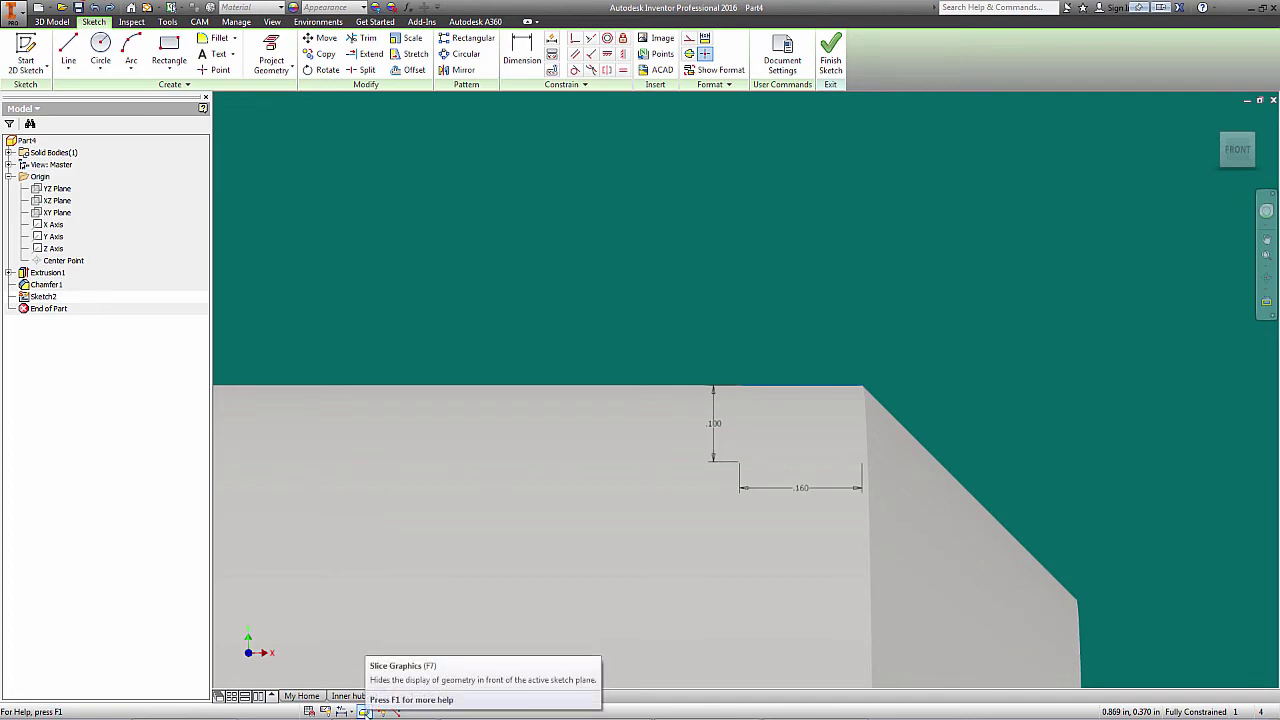
Step: Slice the graphics at the sketch plane to see the section
click(365, 711)
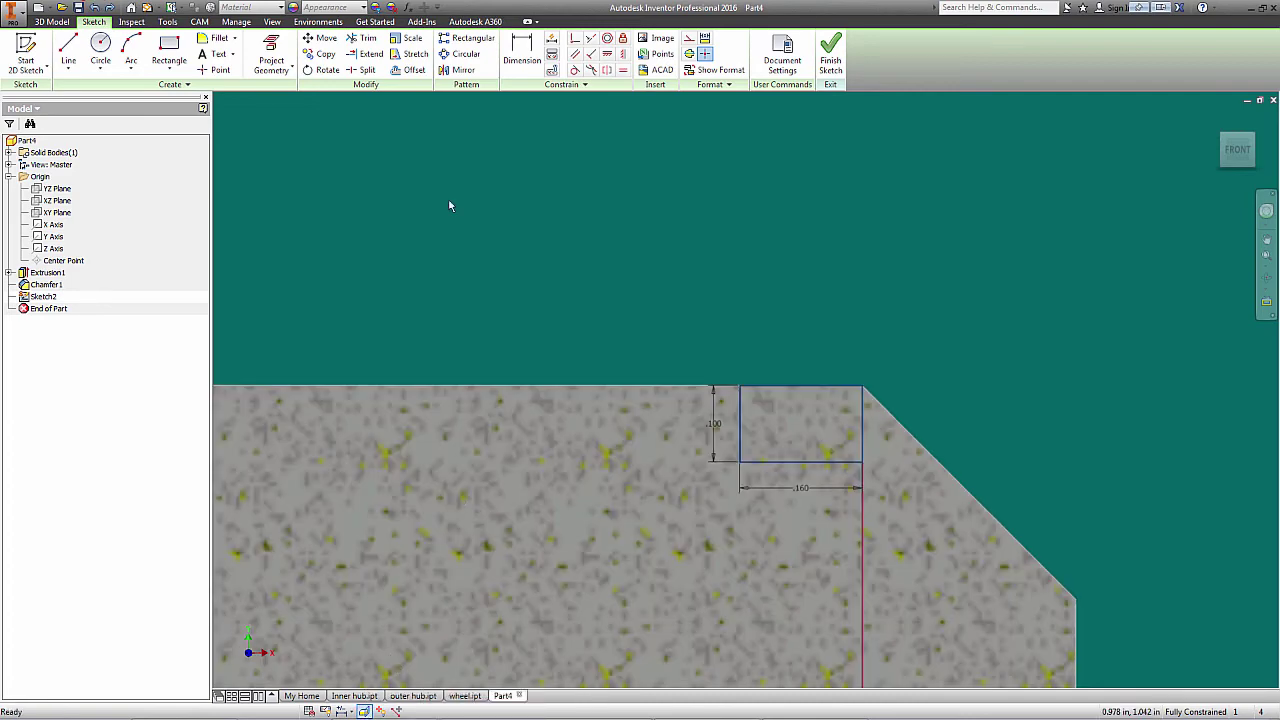
key(Home)
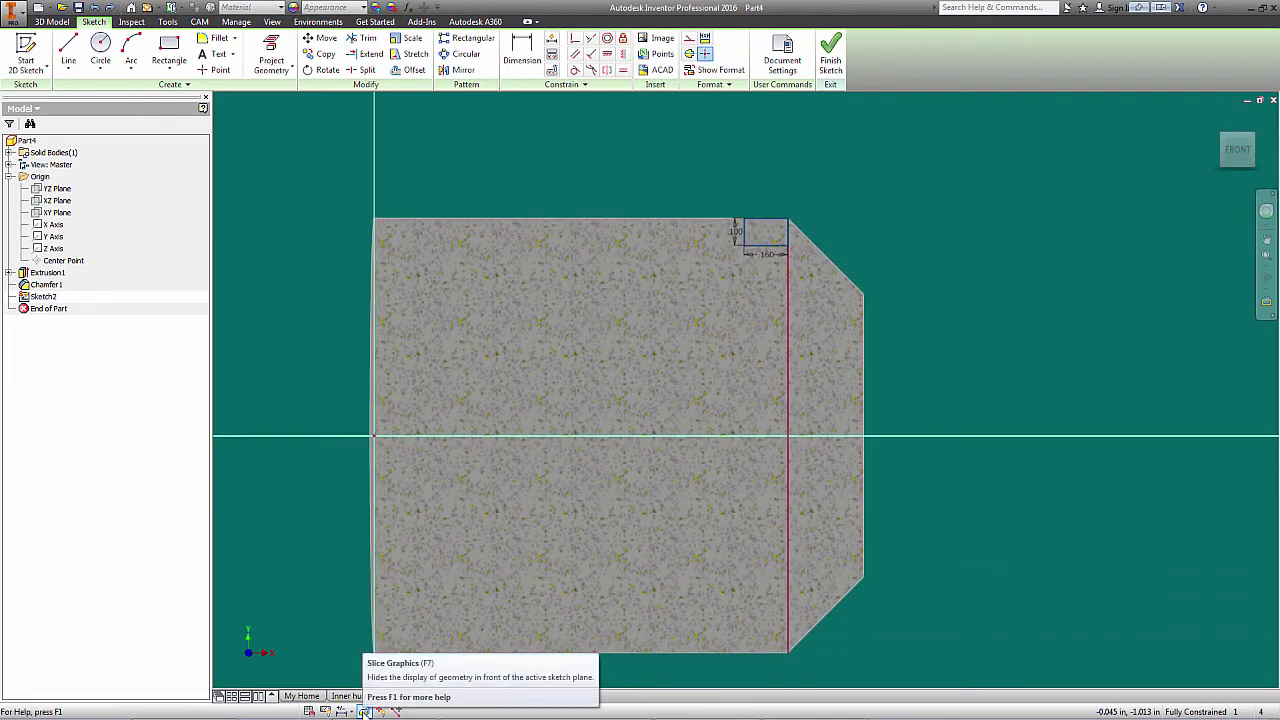
click(364, 711)
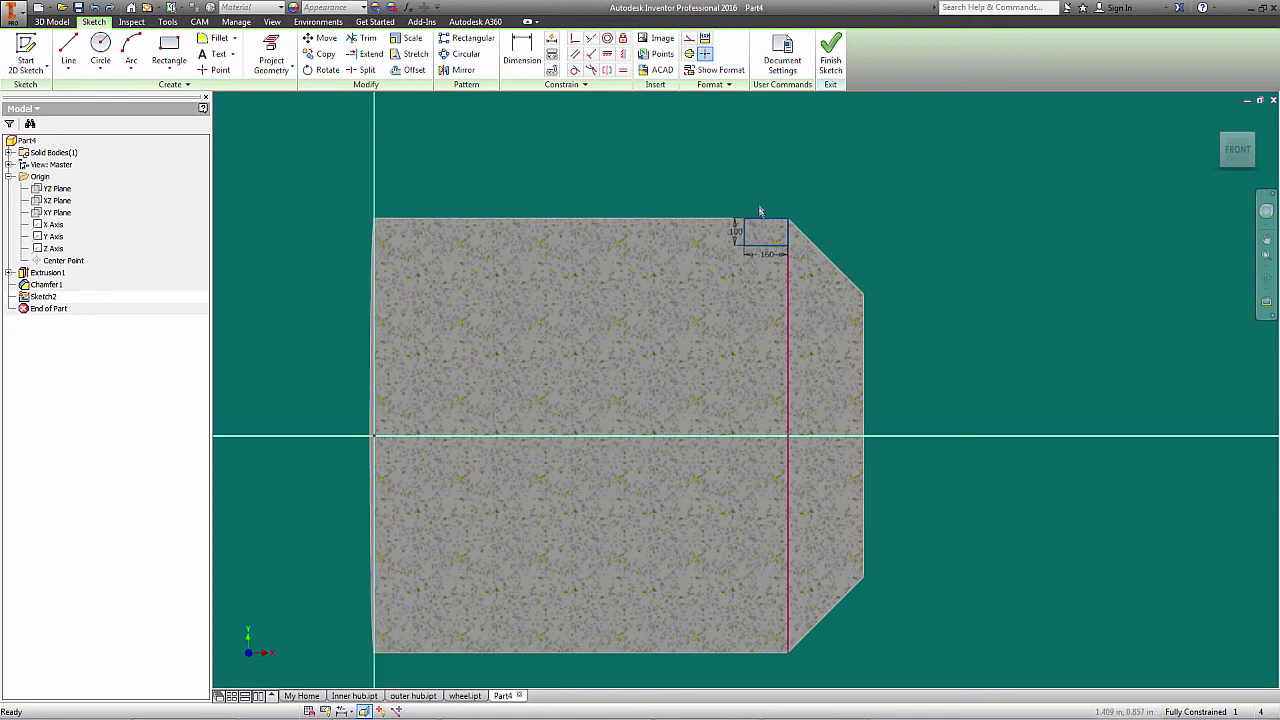
Step: Draw a slanted, vertical and horizontal line wedge from the rectangle corner to the left end
click(68, 48)
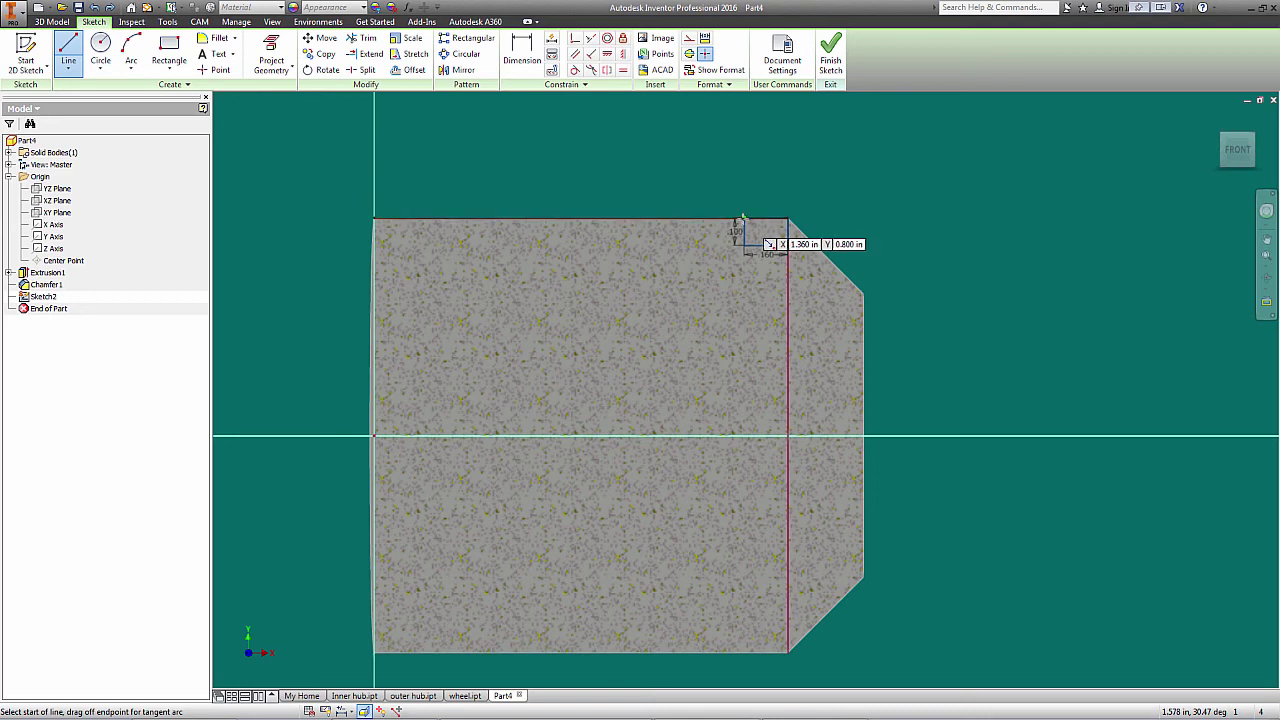
click(740, 220)
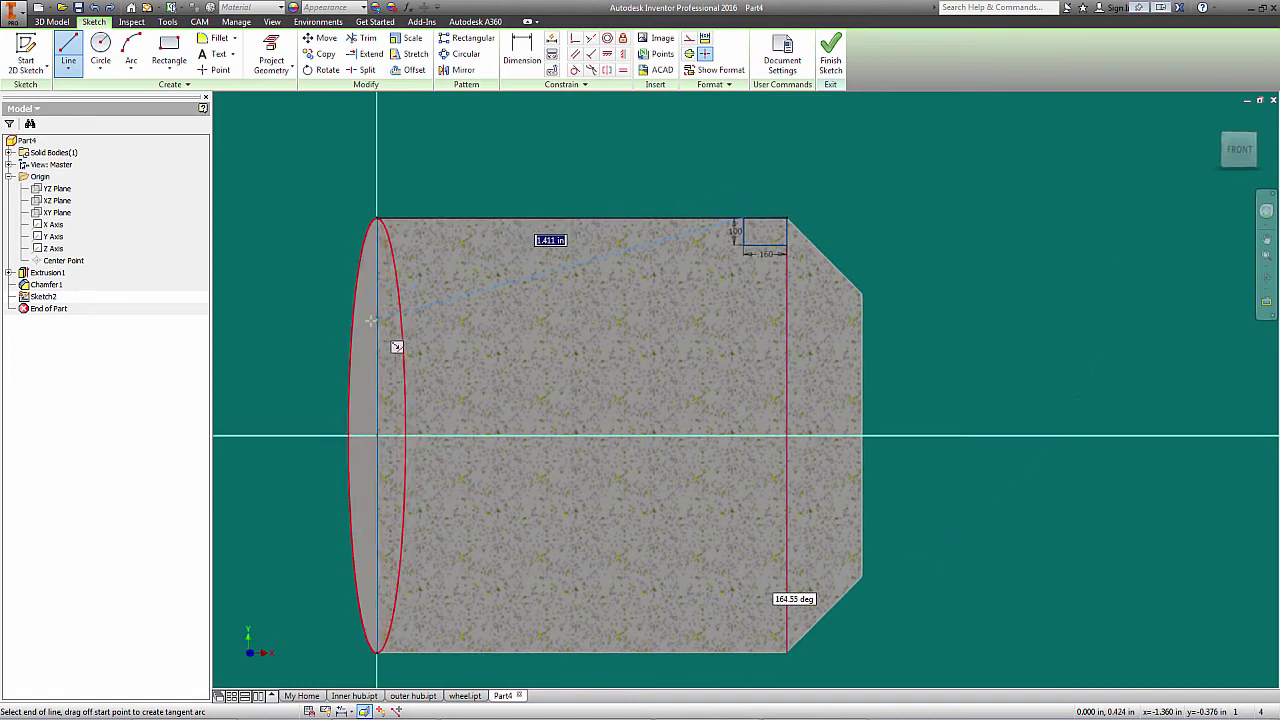
click(373, 283)
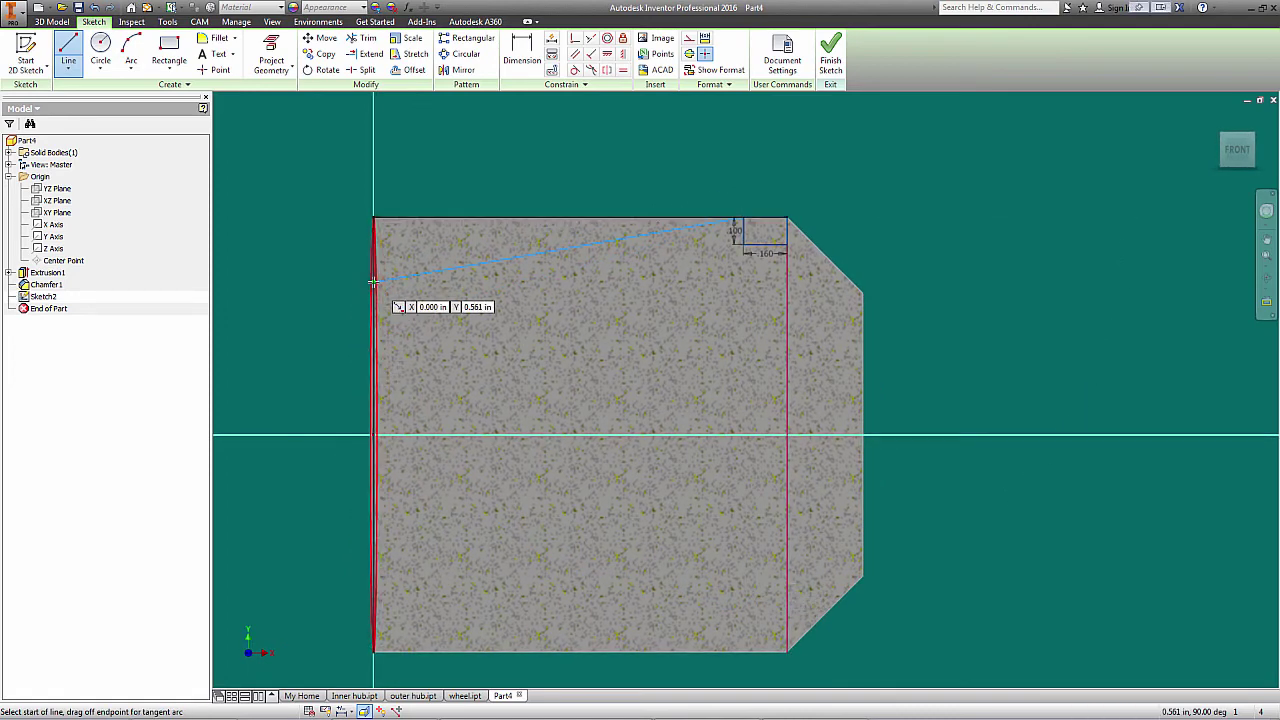
click(373, 283)
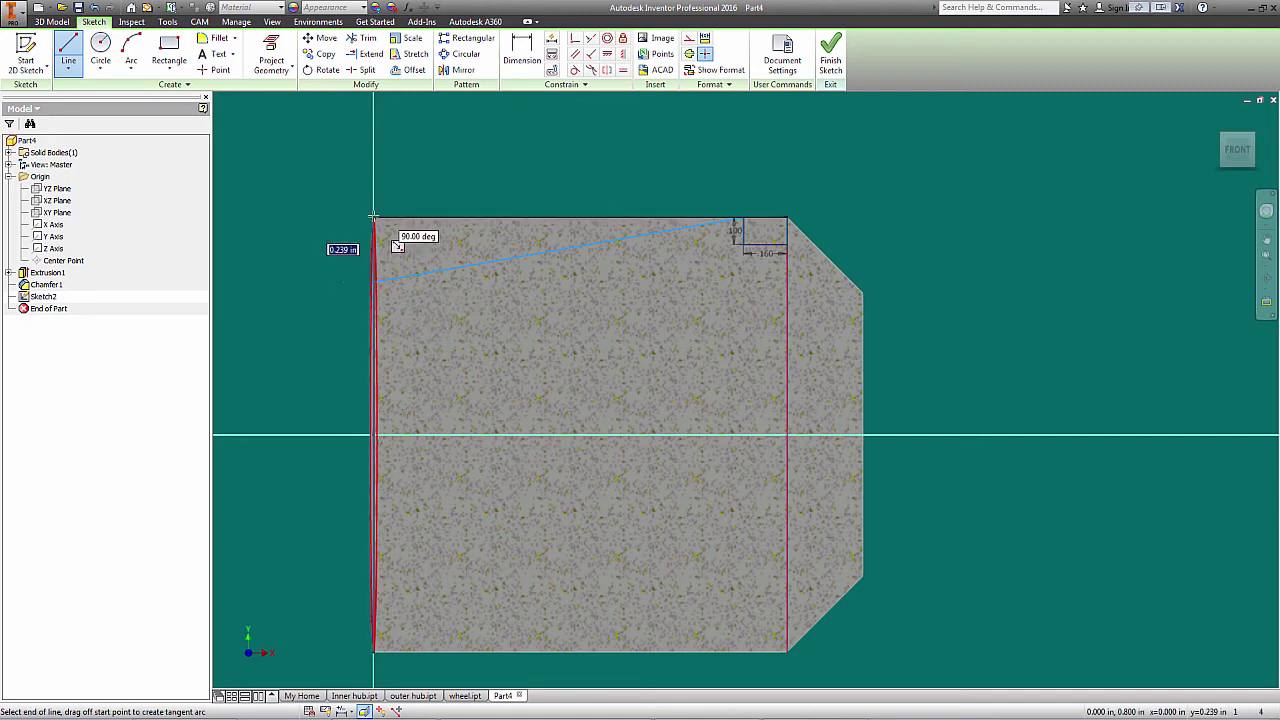
click(373, 217)
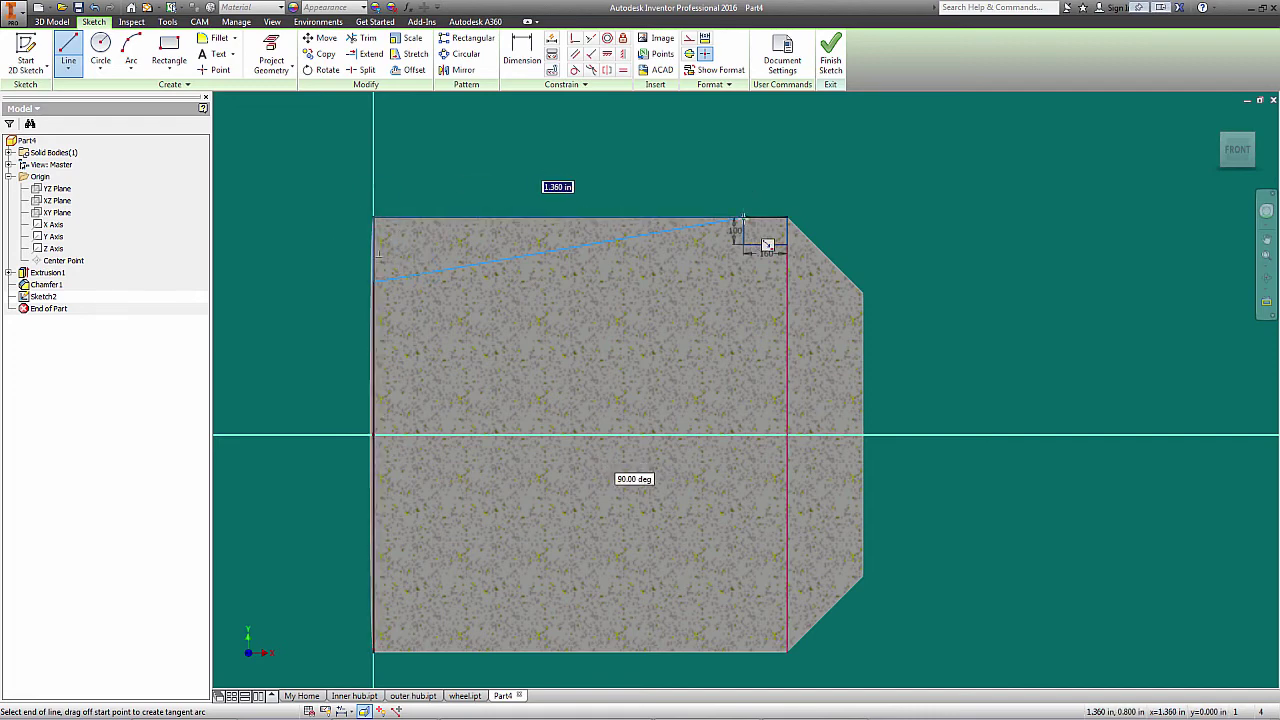
double_click(743, 217)
right_click(743, 217)
click(768, 227)
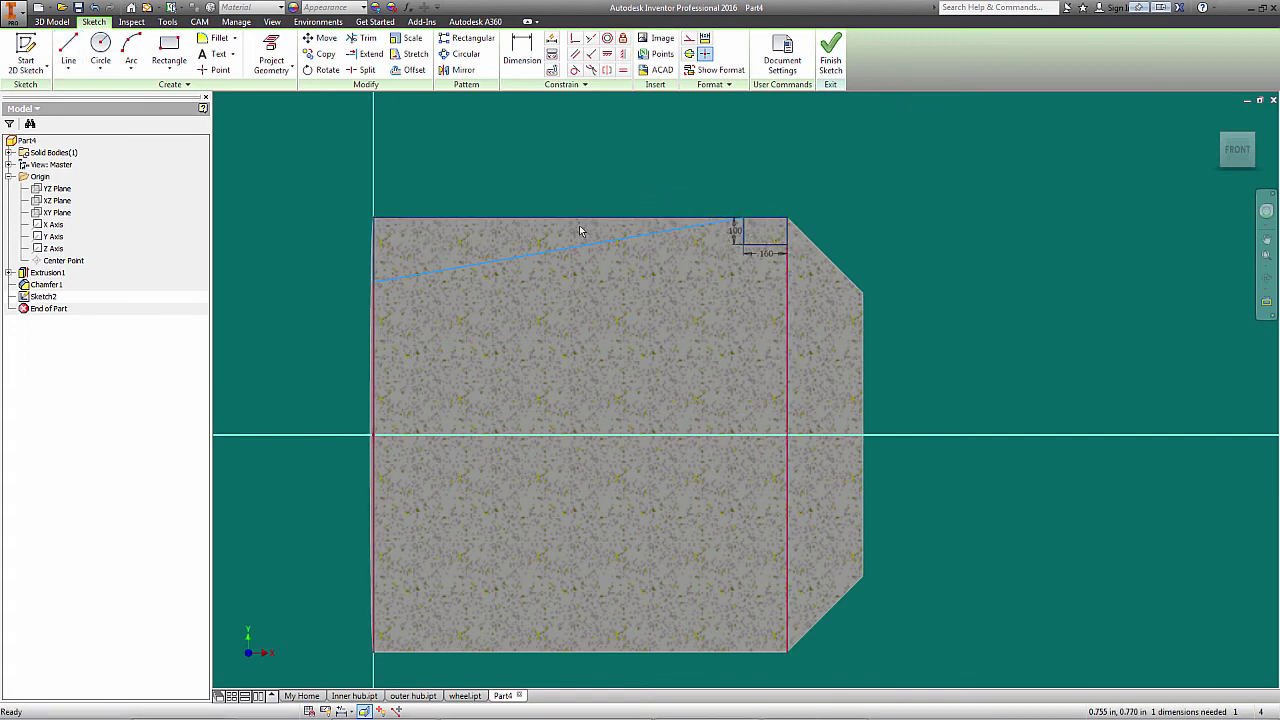
click(830, 52)
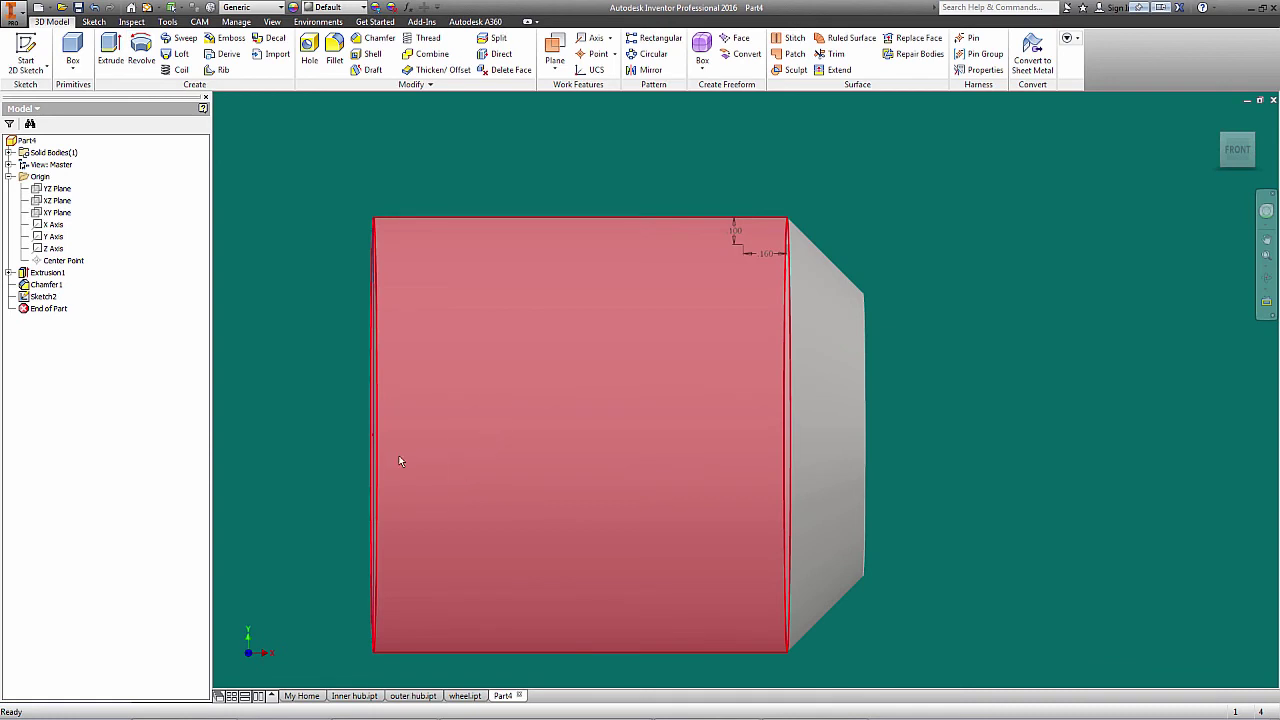
Step: Reopen Sketch2 for editing from the model browser
click(44, 297)
right_click(47, 303)
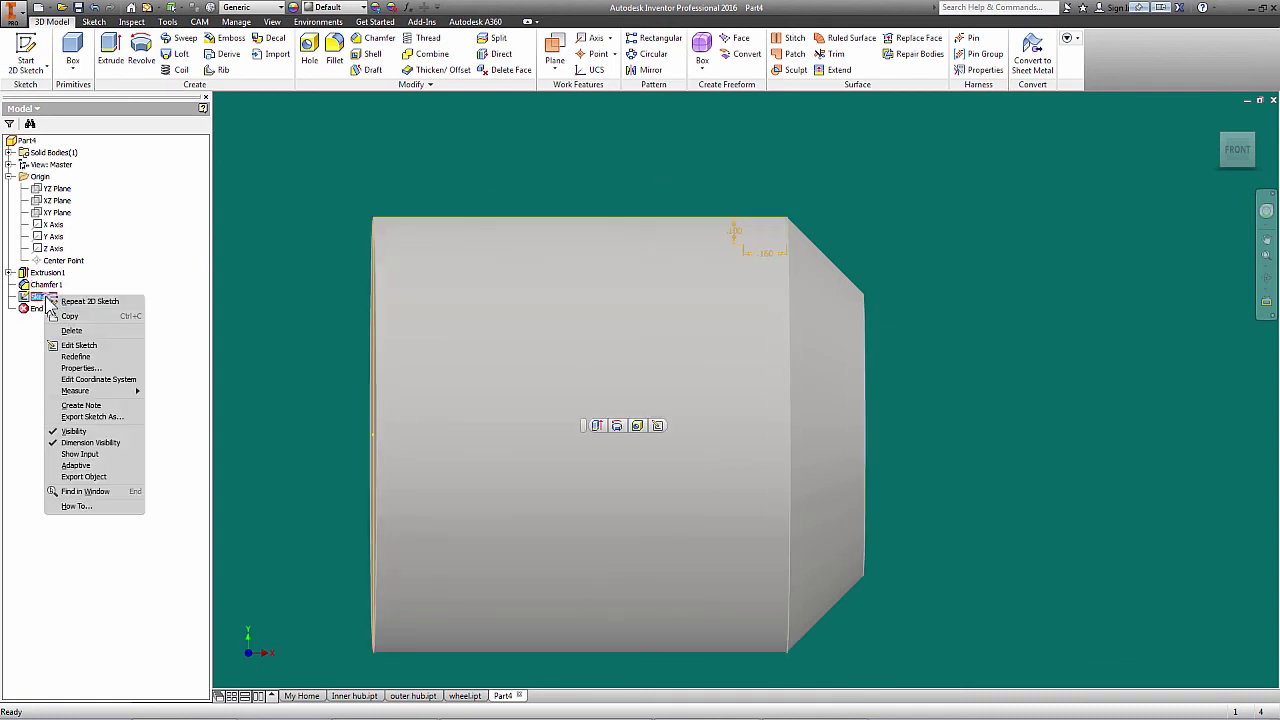
click(80, 346)
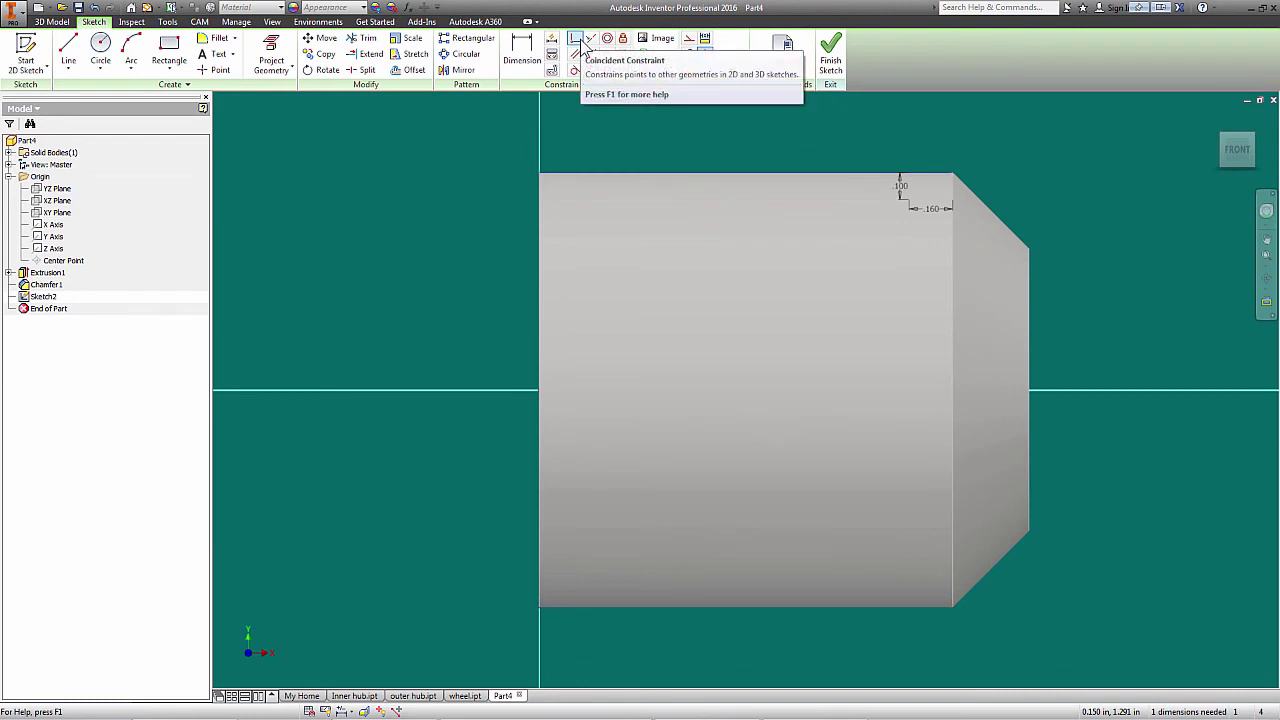
Step: Draw a horizontal centerline along the cylinder's axis and finish the sketch
click(63, 50)
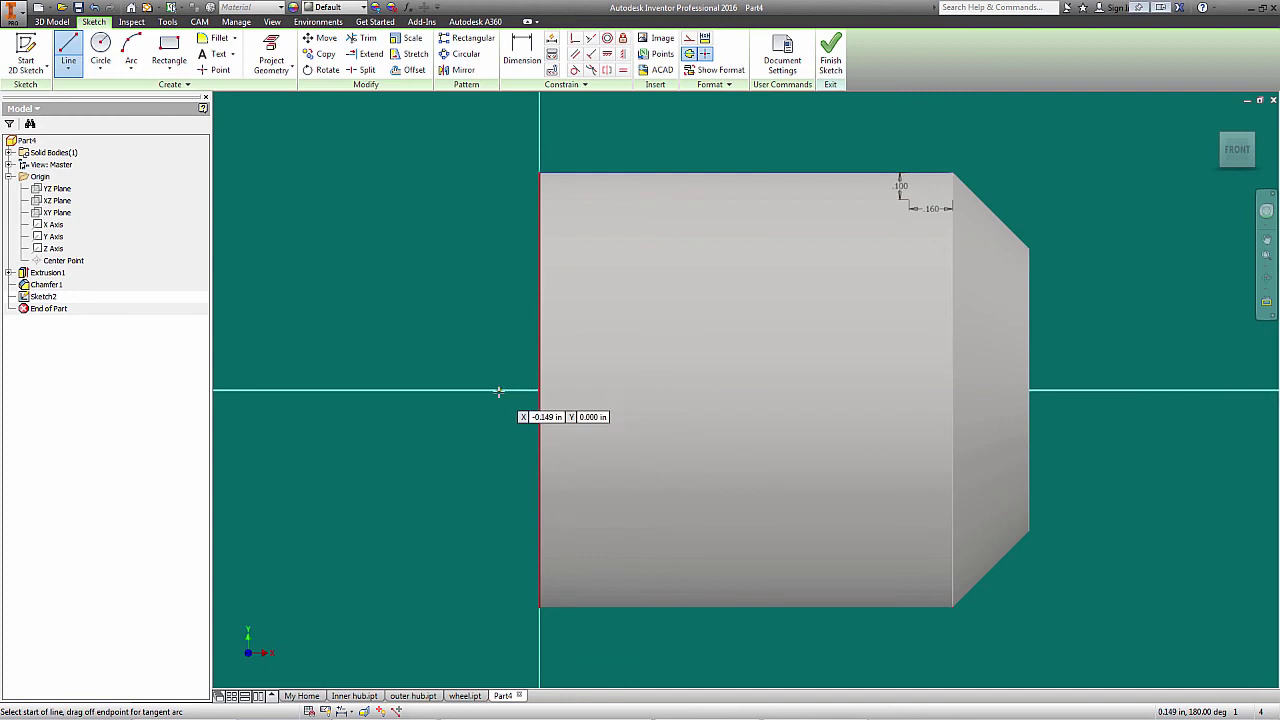
click(500, 390)
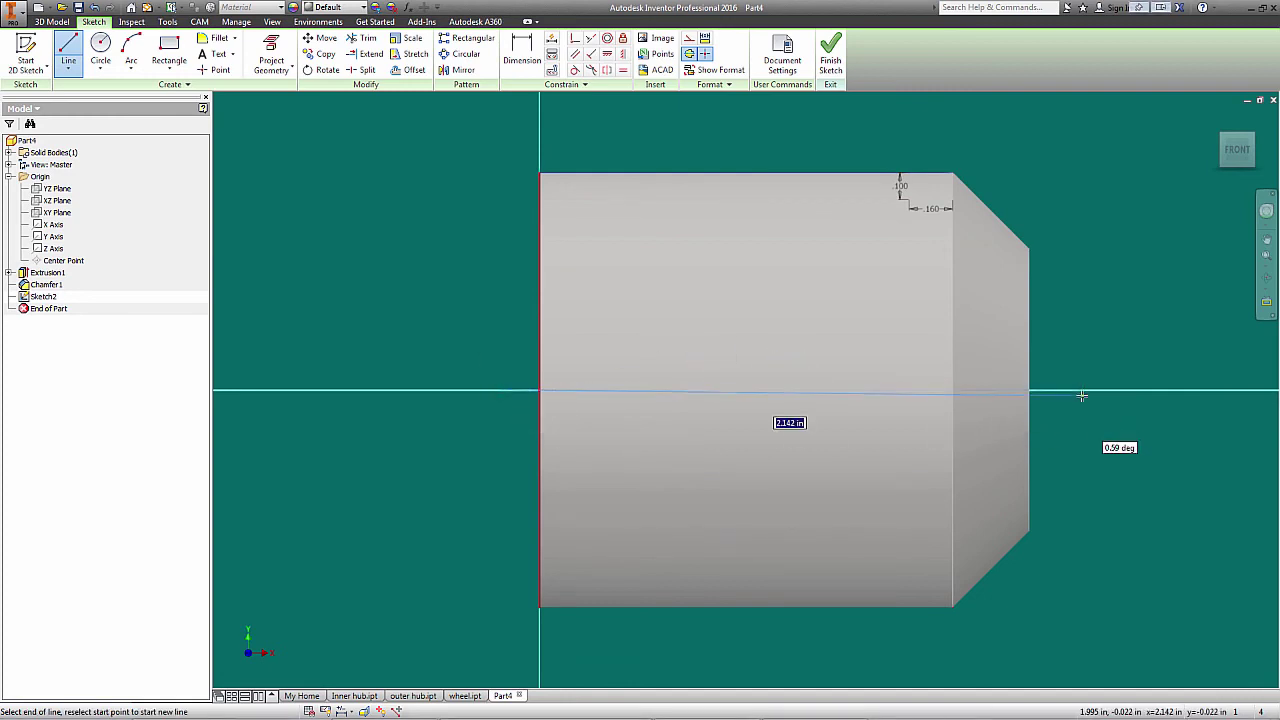
click(1082, 390)
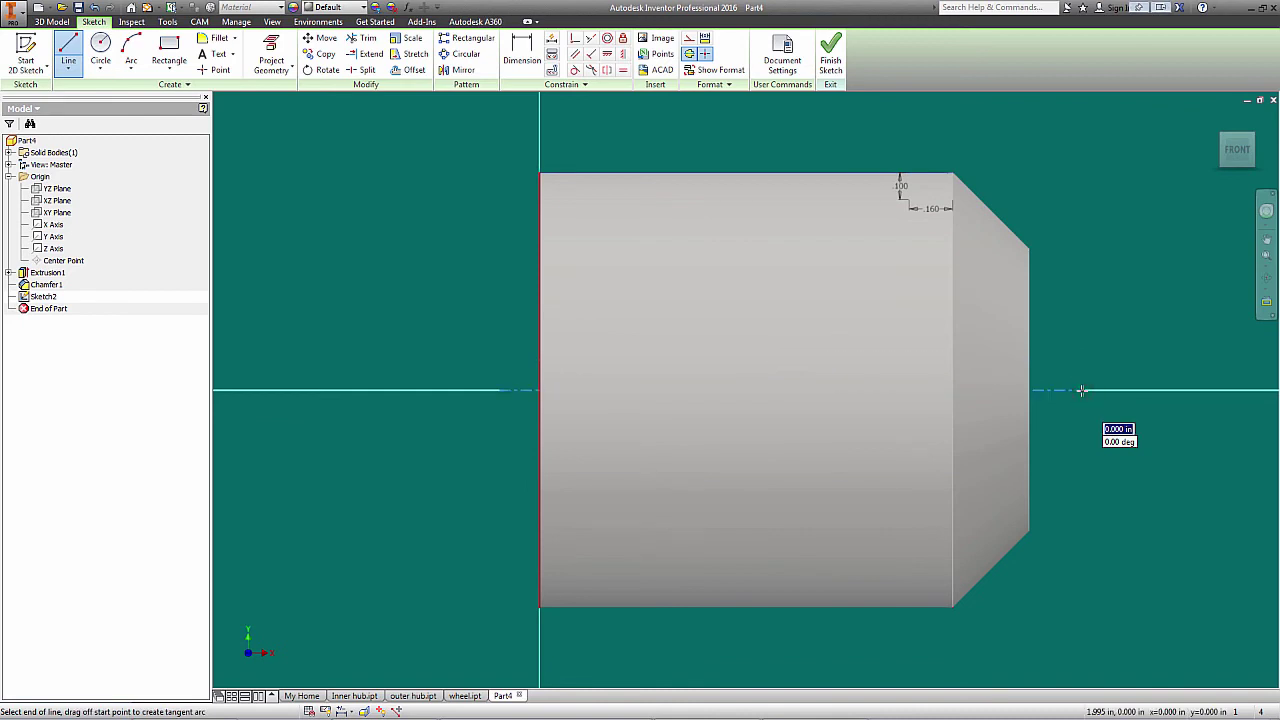
key(F6)
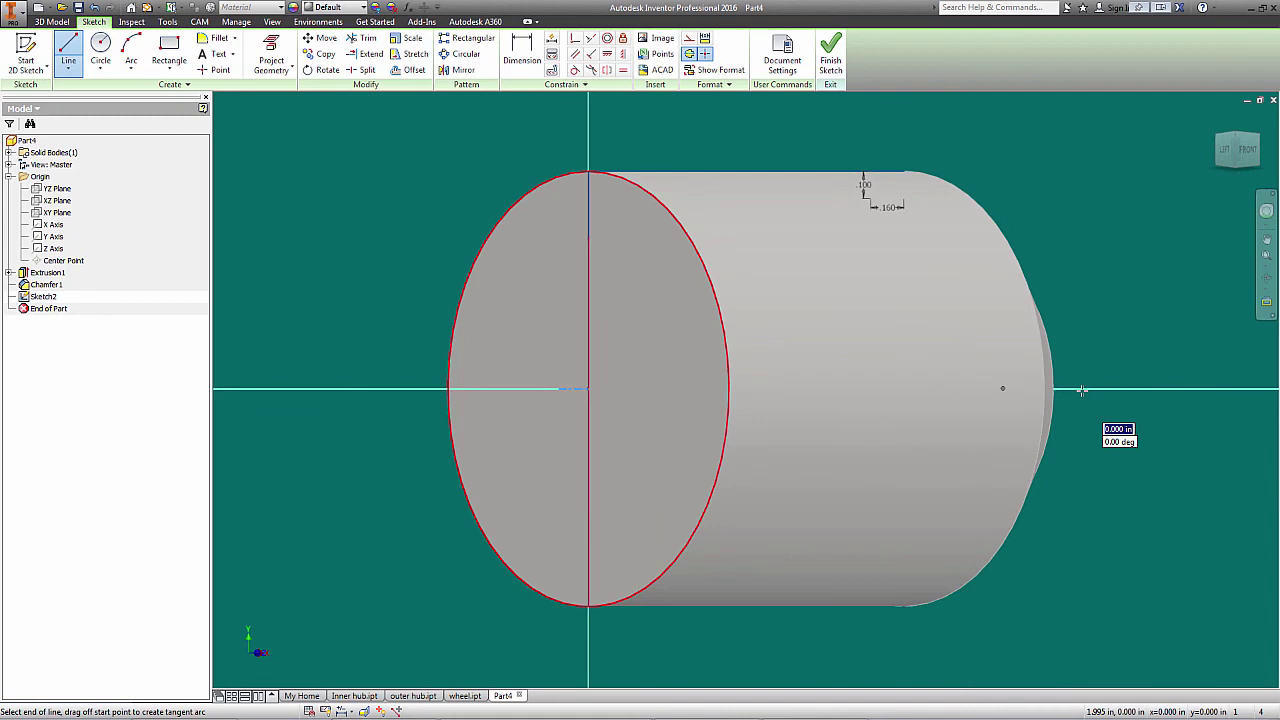
key(F5)
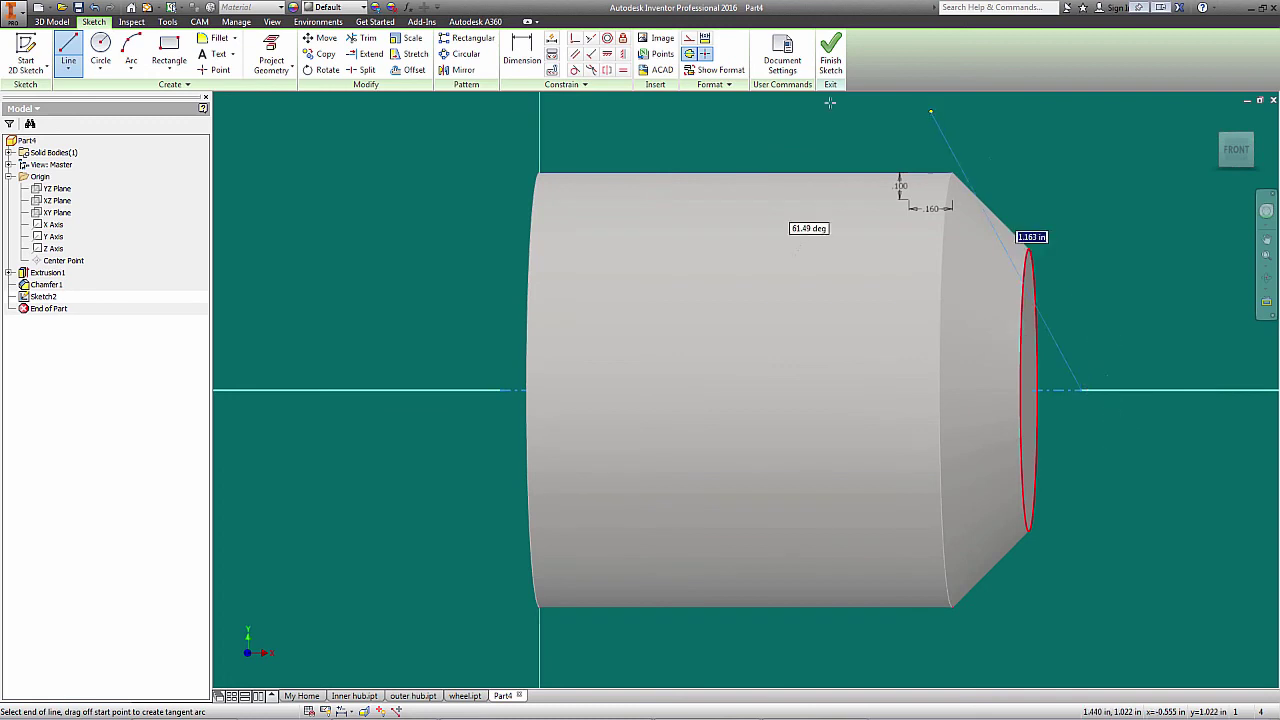
click(690, 55)
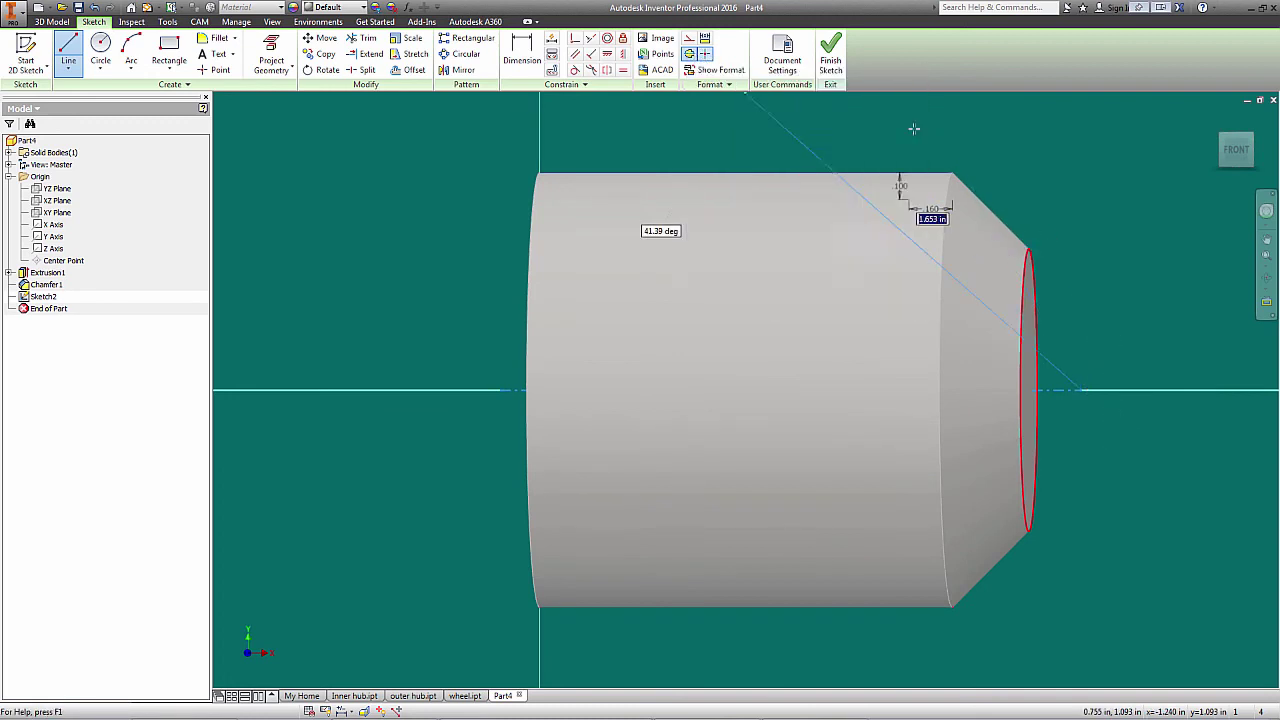
right_click(1080, 391)
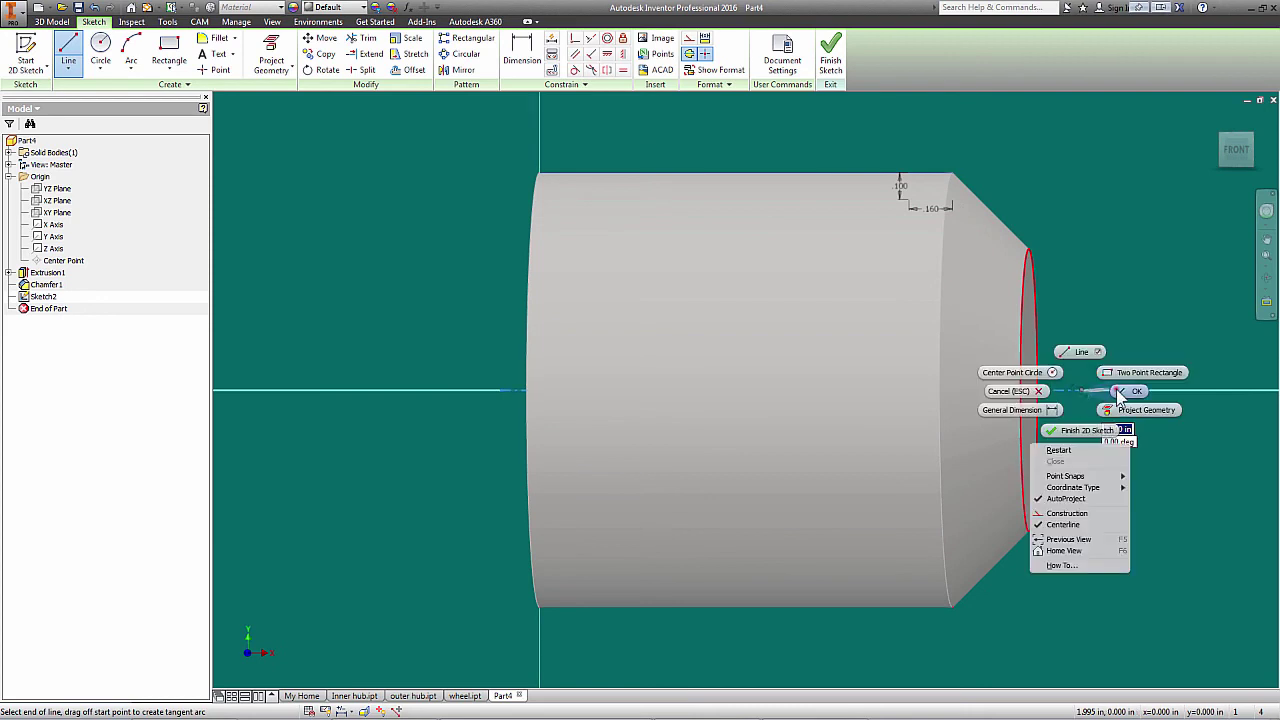
click(1116, 391)
click(830, 50)
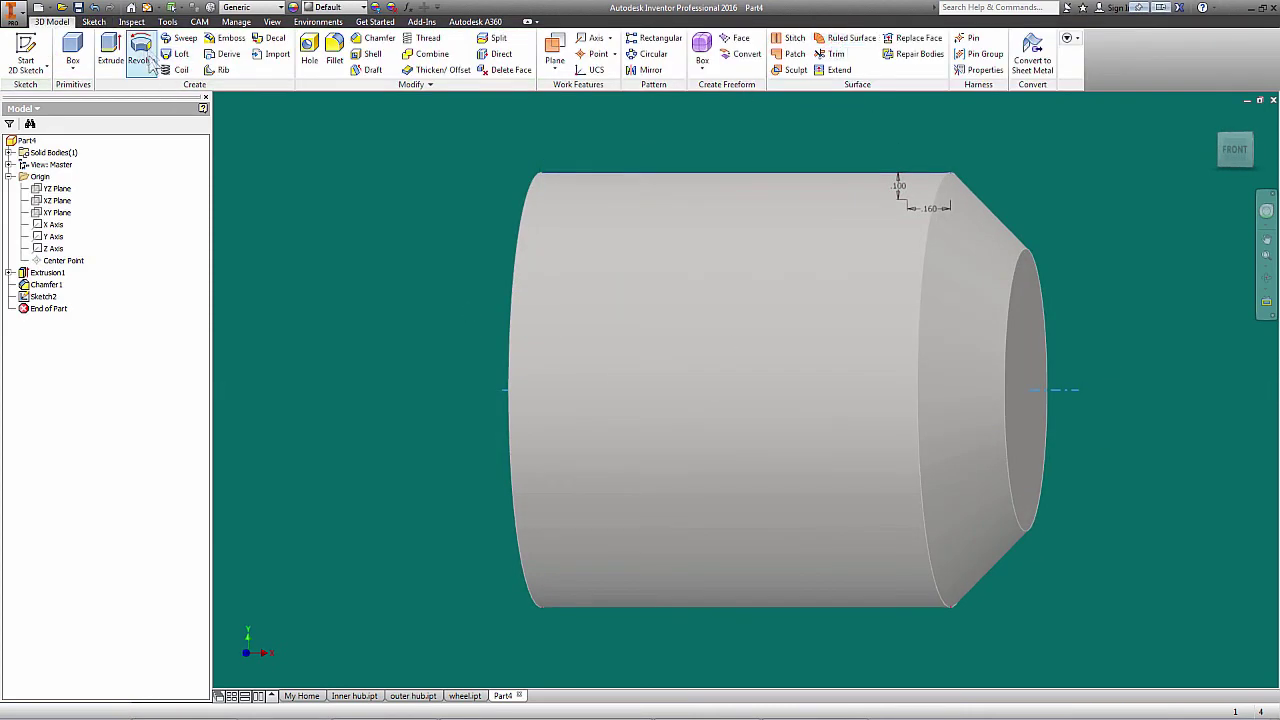
Step: Revolve-cut the small wedge profile around the centerline axis
click(141, 50)
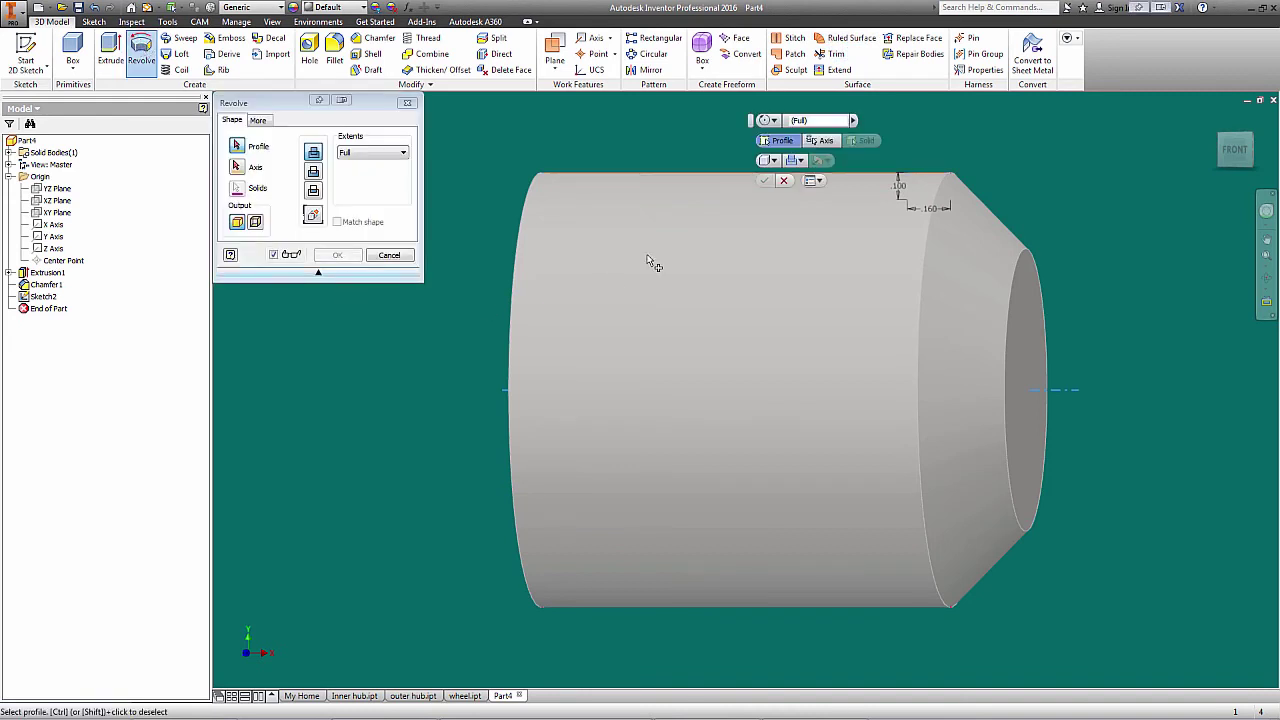
click(654, 187)
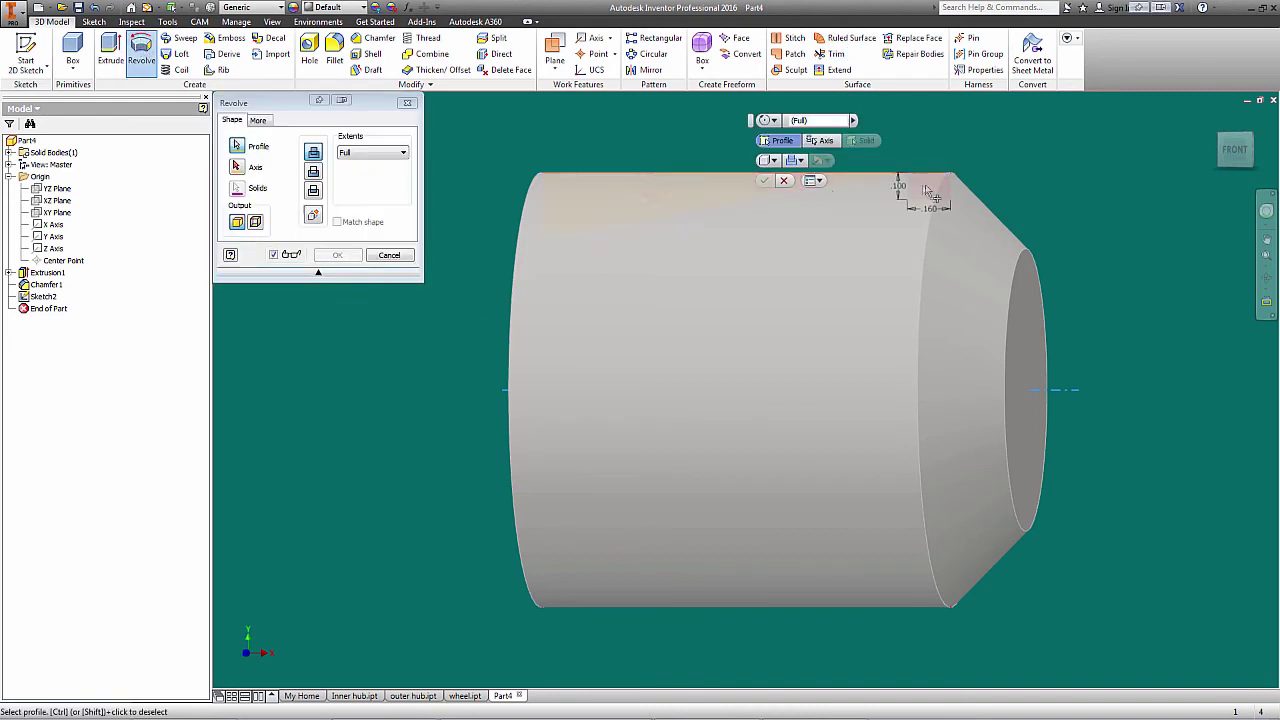
click(924, 188)
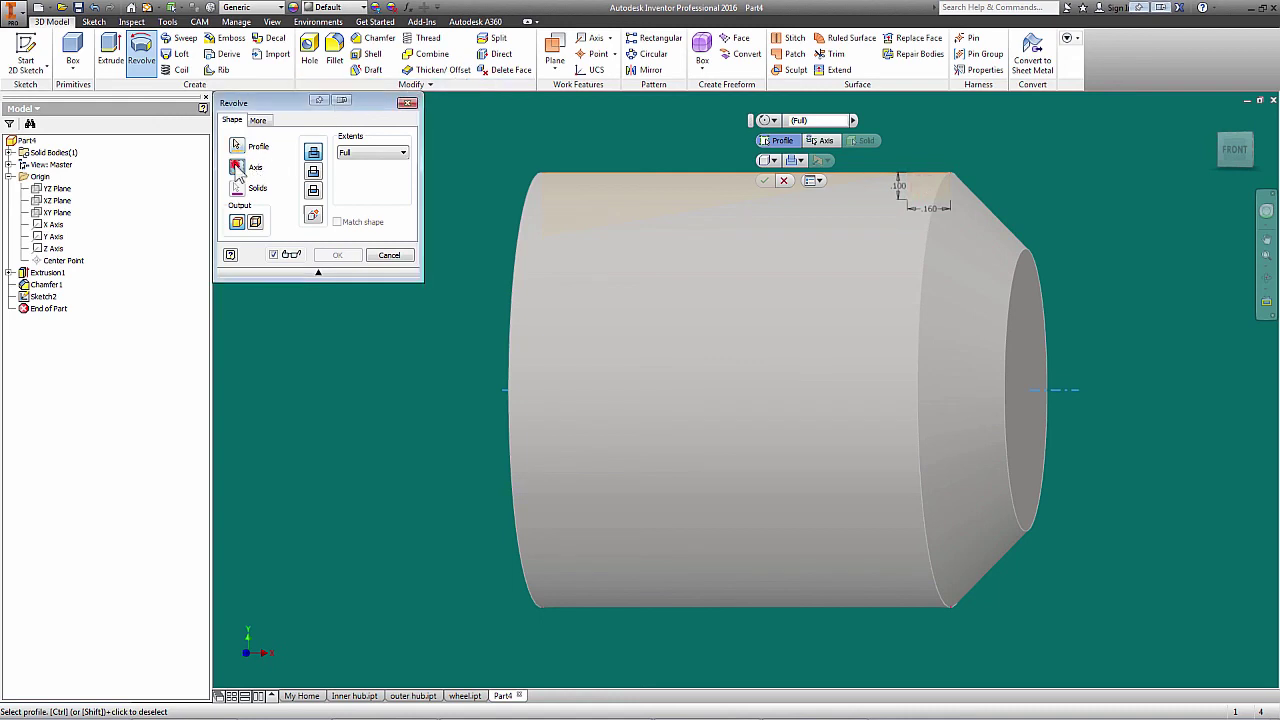
click(240, 167)
click(1041, 392)
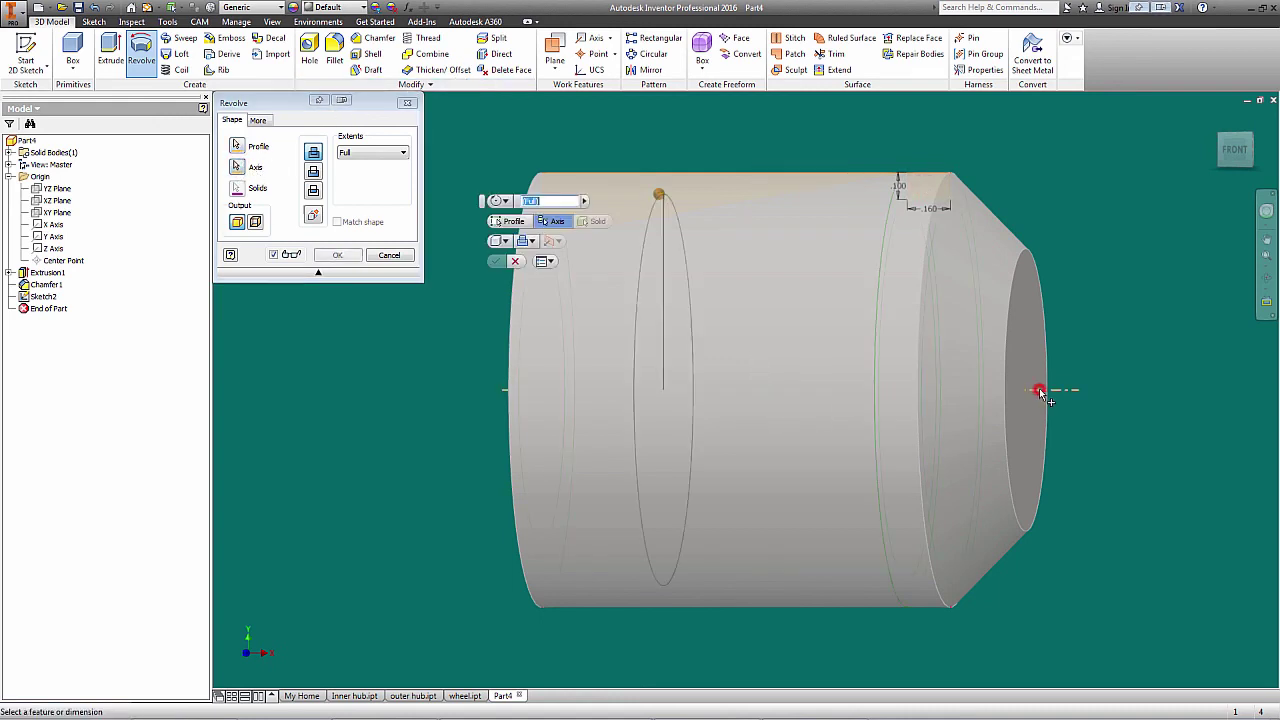
click(314, 172)
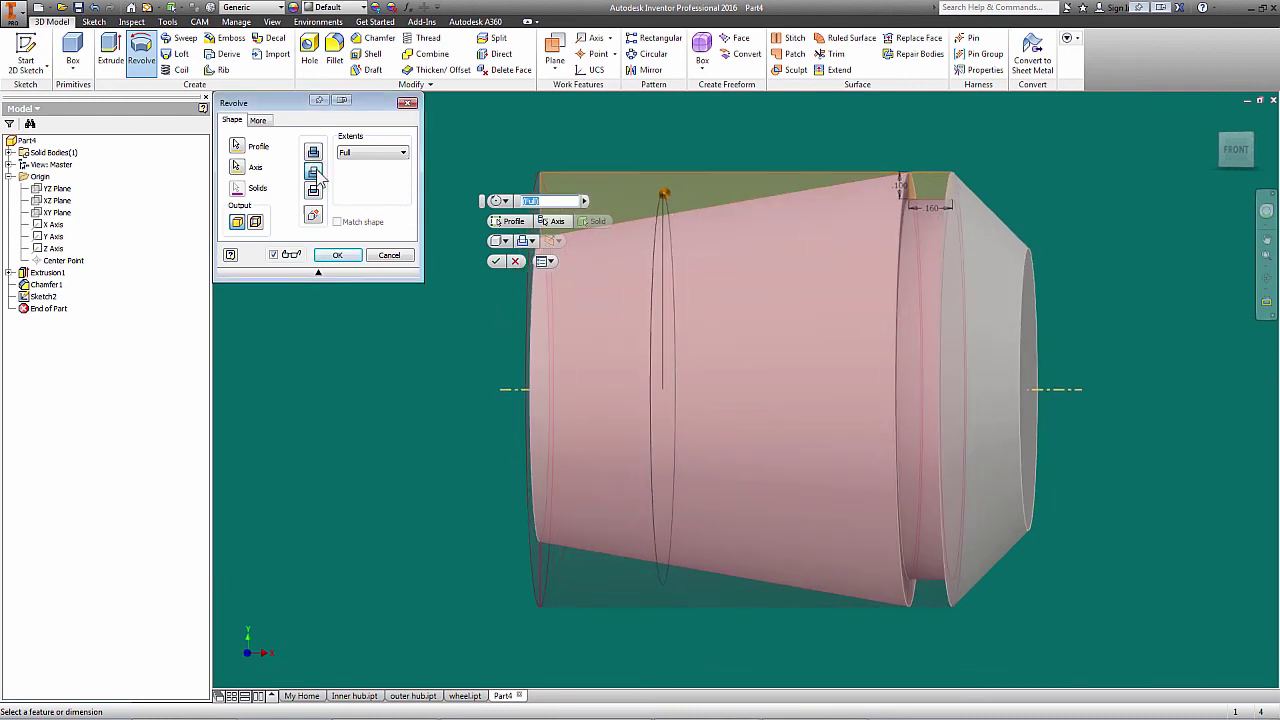
click(494, 261)
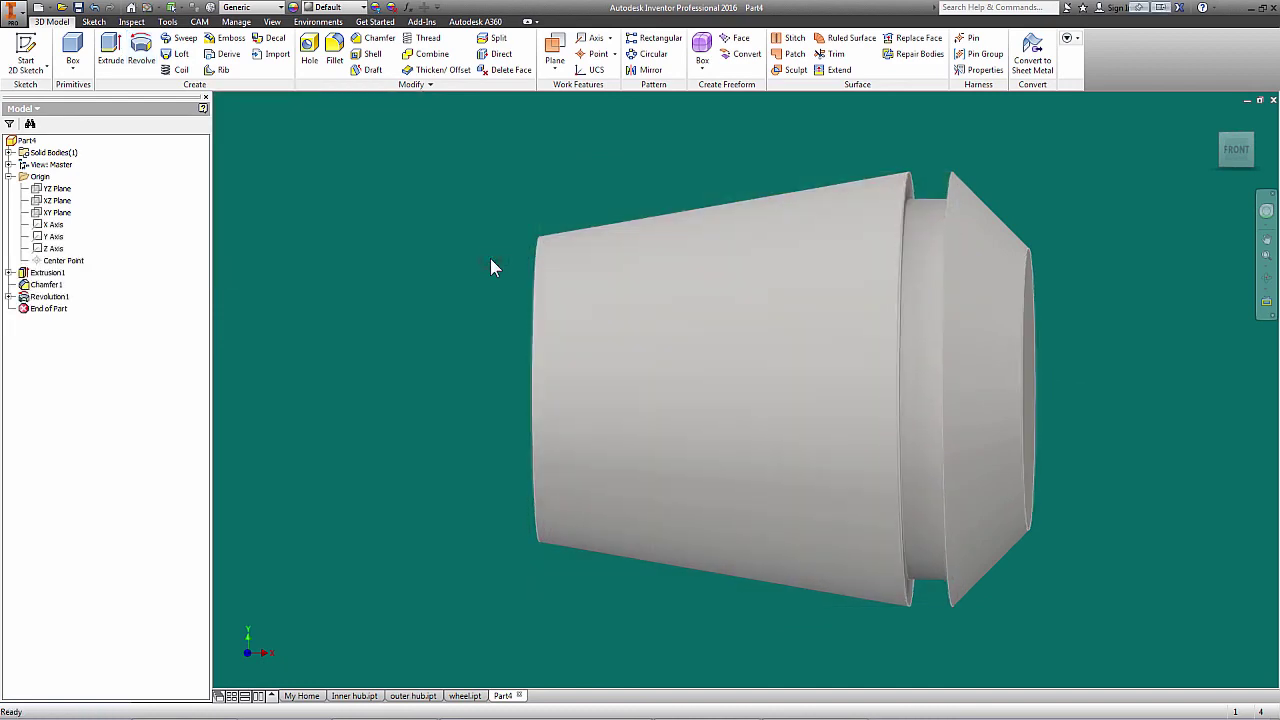
key(F6)
key(F5)
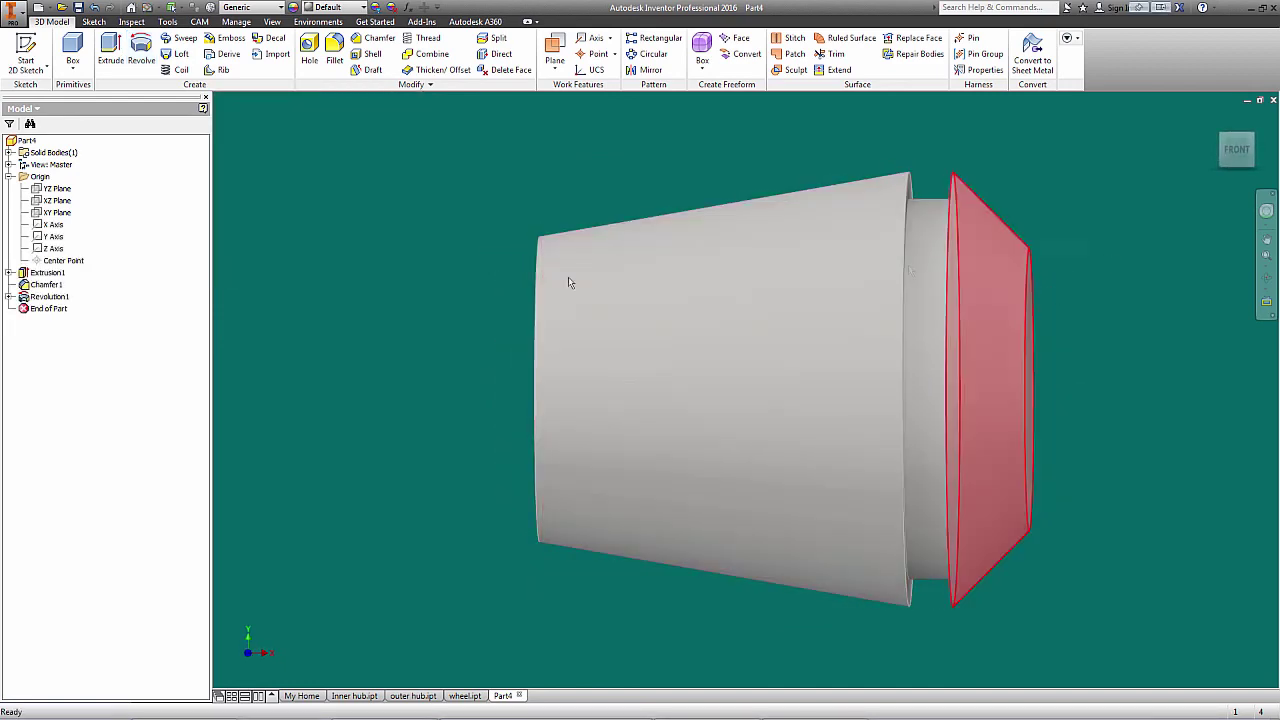
key(F5)
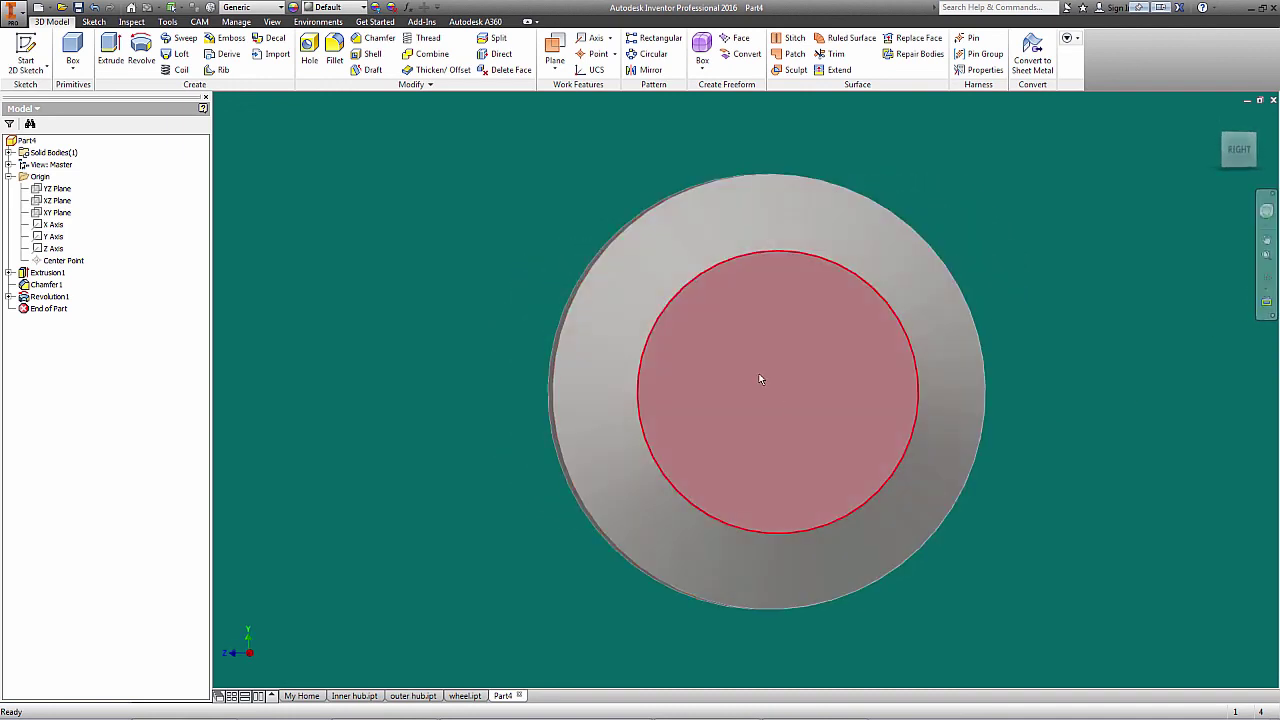
Step: Add Hole1: a .5 in Through All hole centered on Part4's circular end face
click(309, 50)
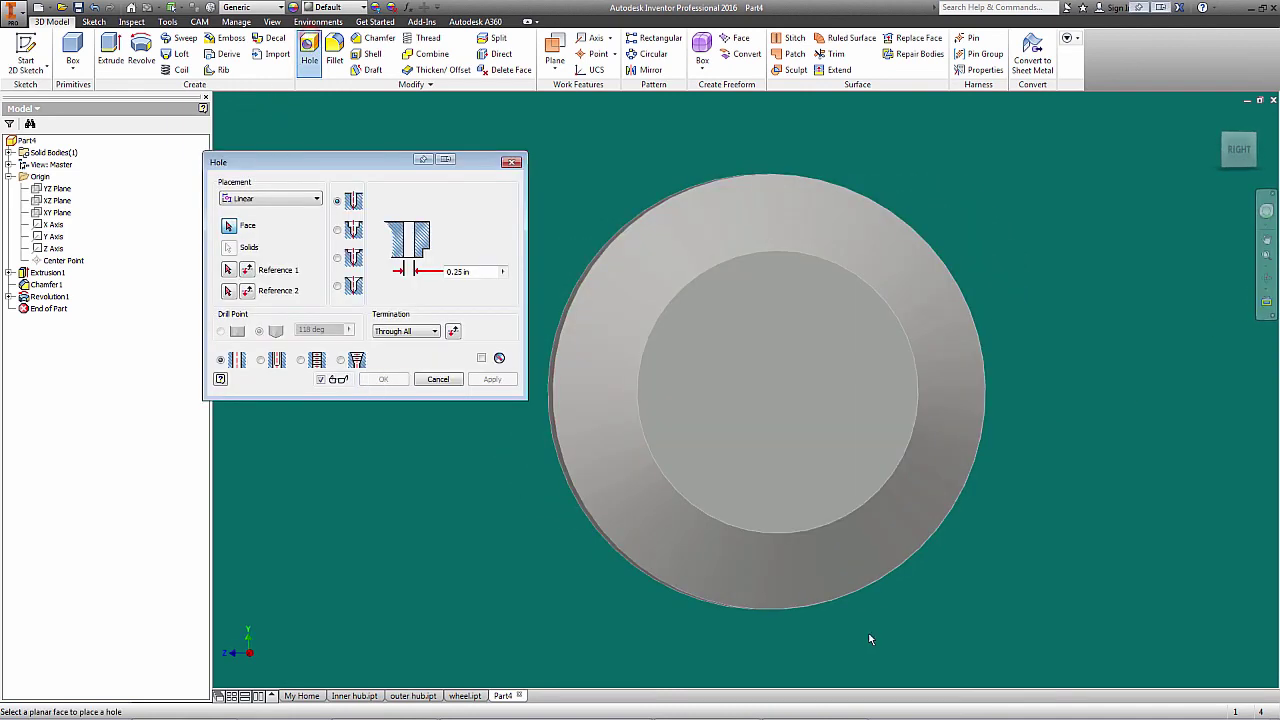
click(788, 393)
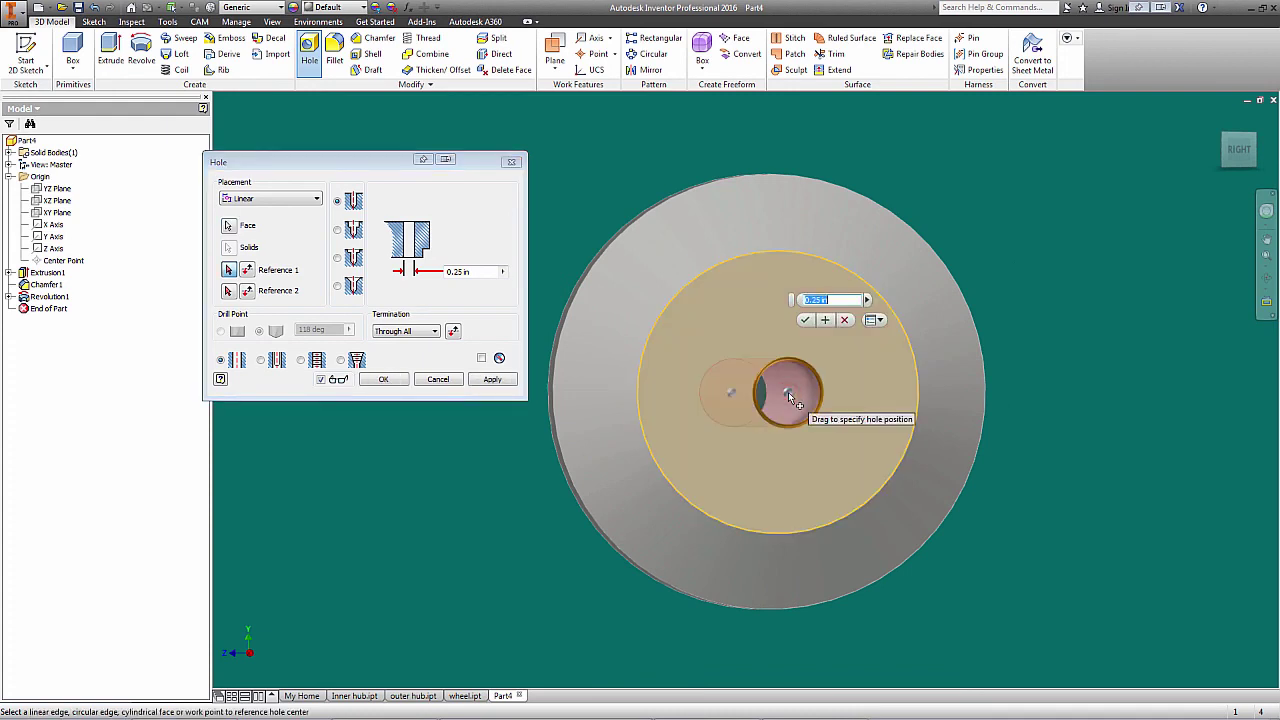
text(.5)
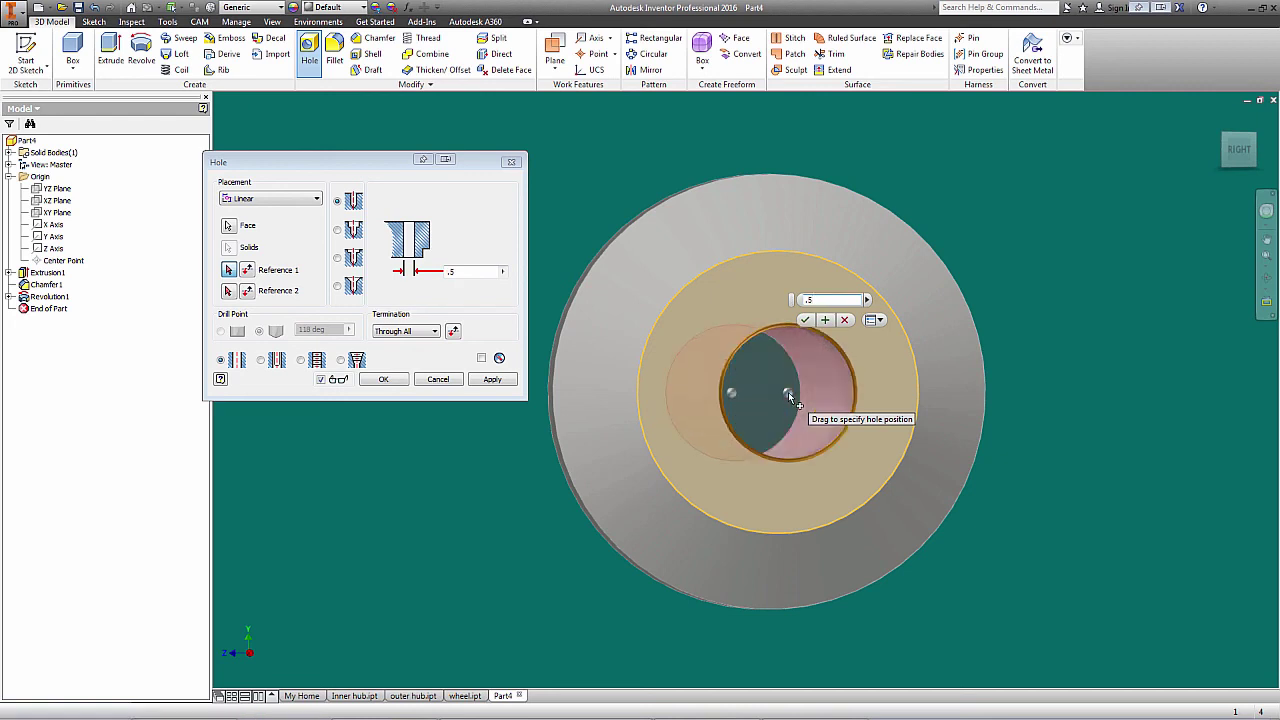
click(775, 255)
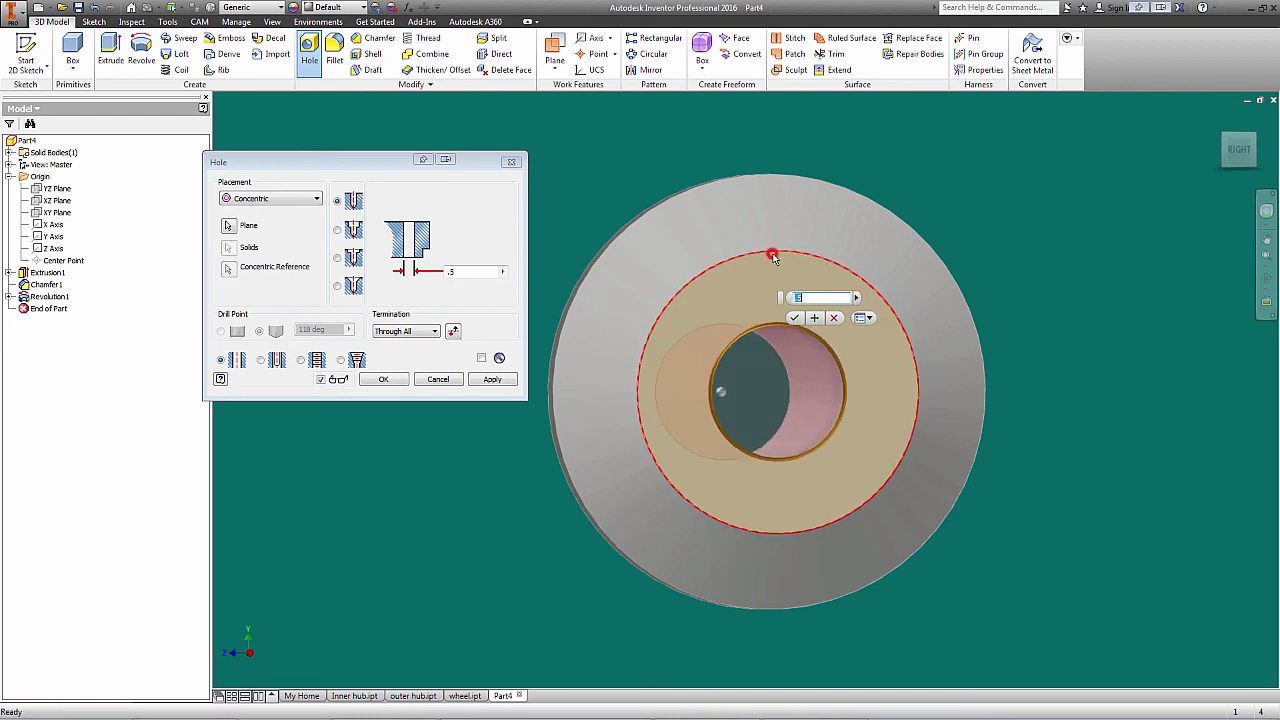
click(794, 318)
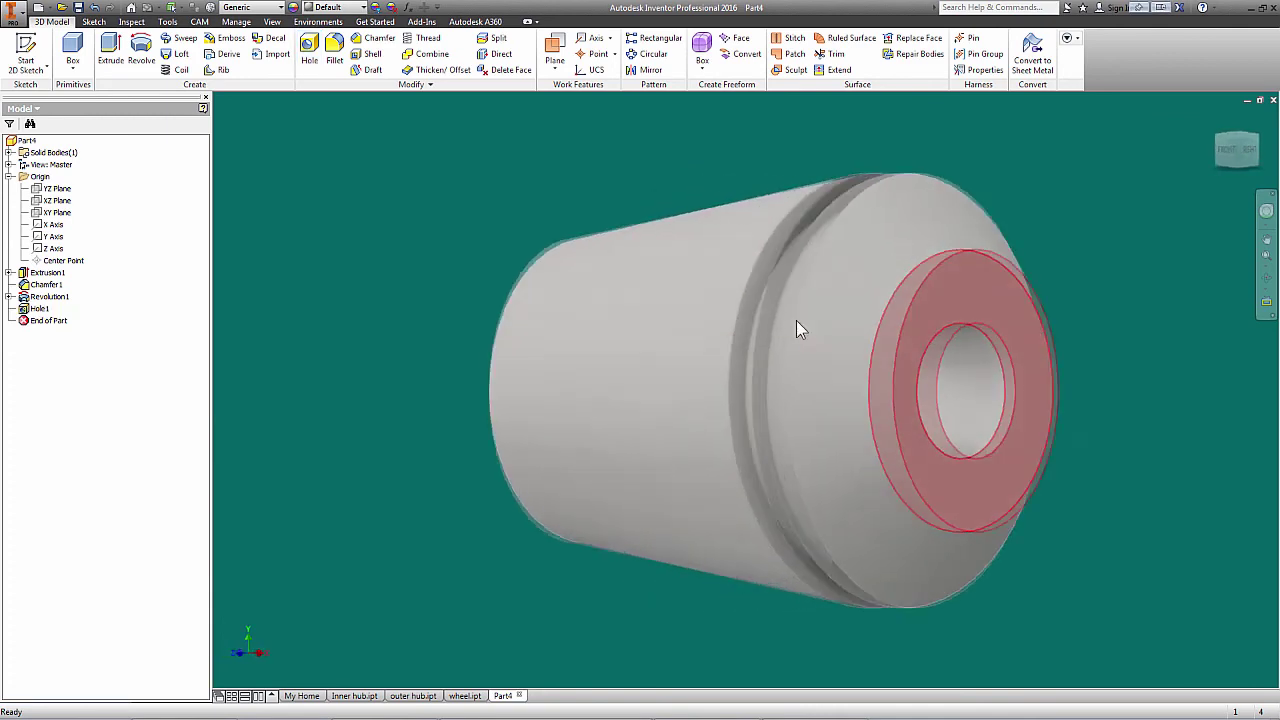
click(362, 7)
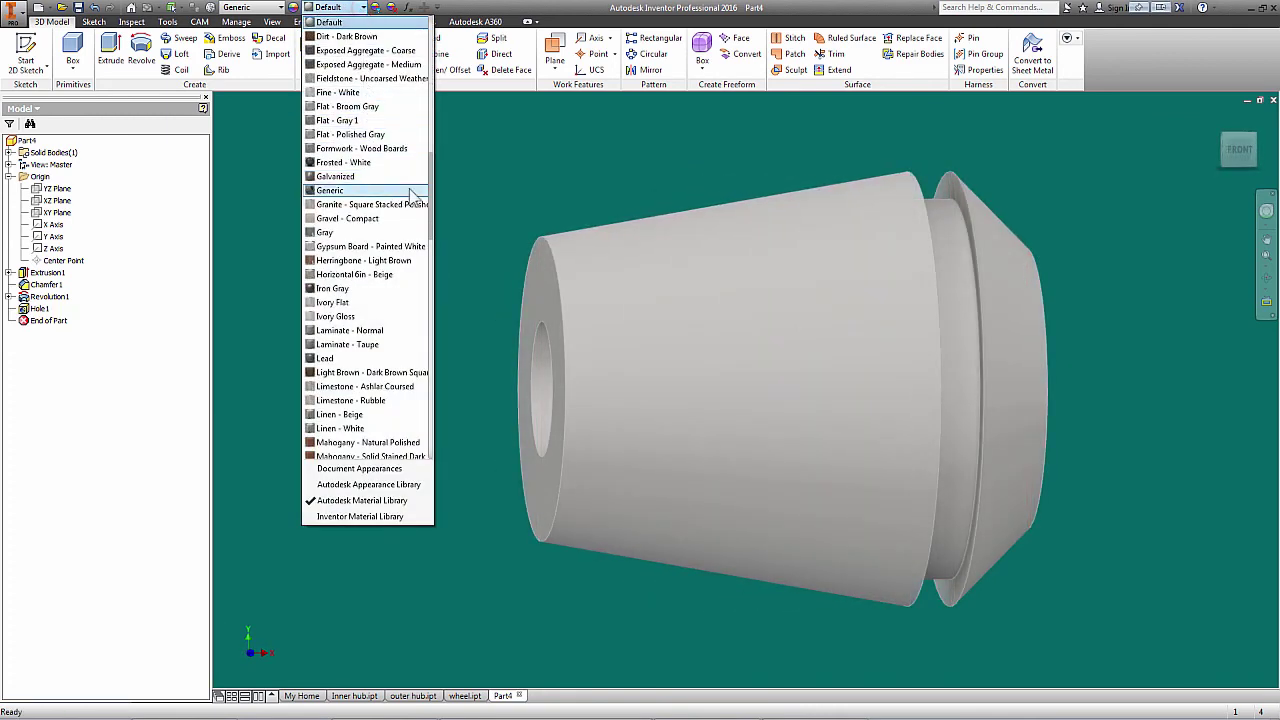
Step: Give the hollow shaft the beige Smooth - Light Orange appearance and begin saving it
drag(433, 197, 436, 360)
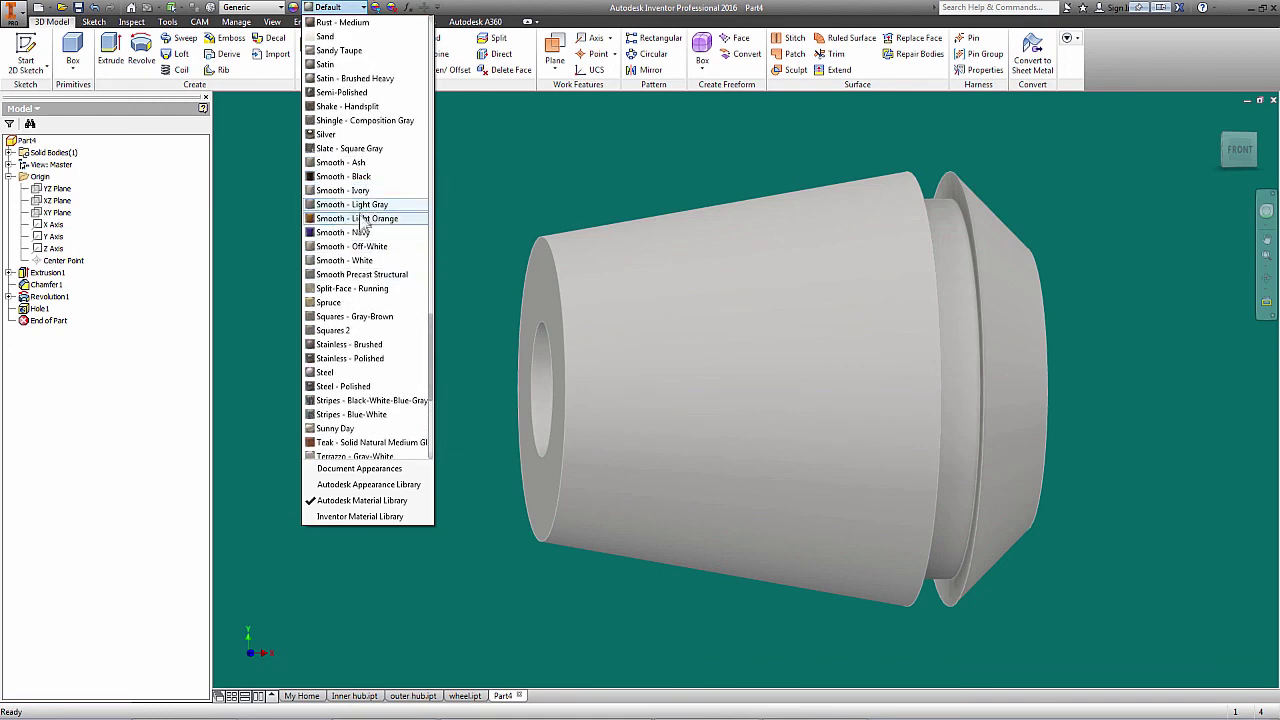
click(347, 166)
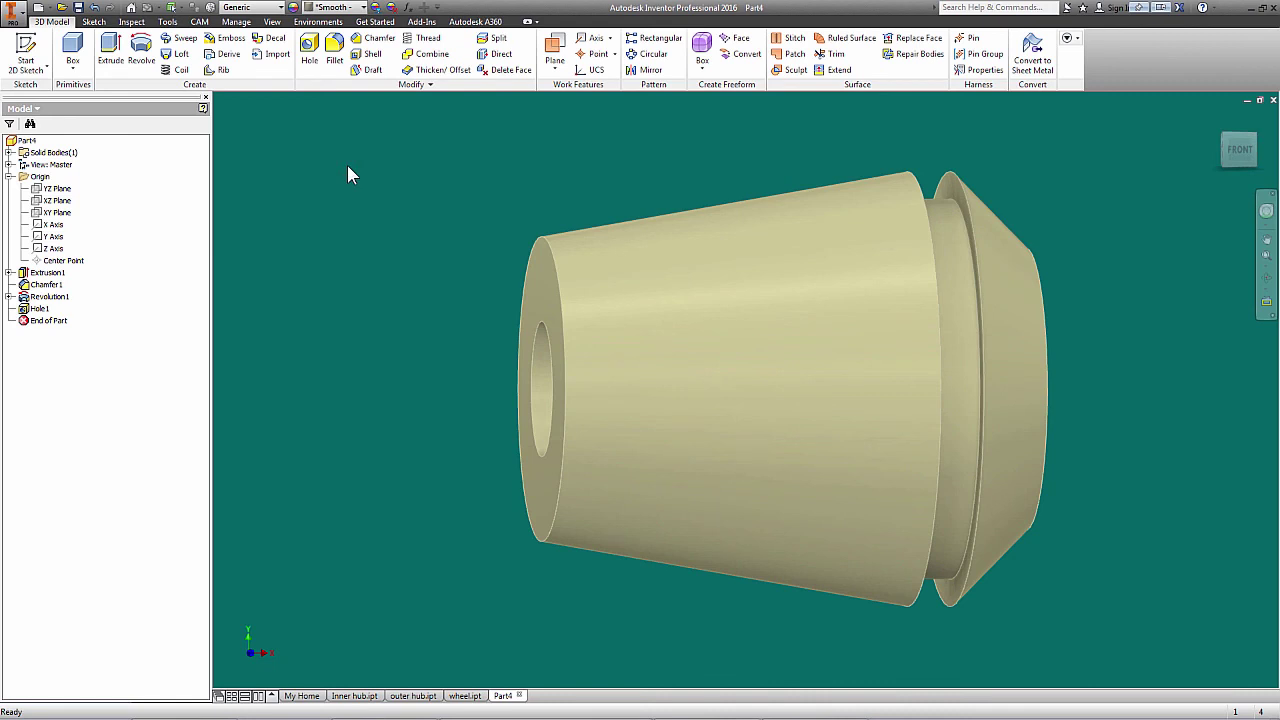
click(78, 7)
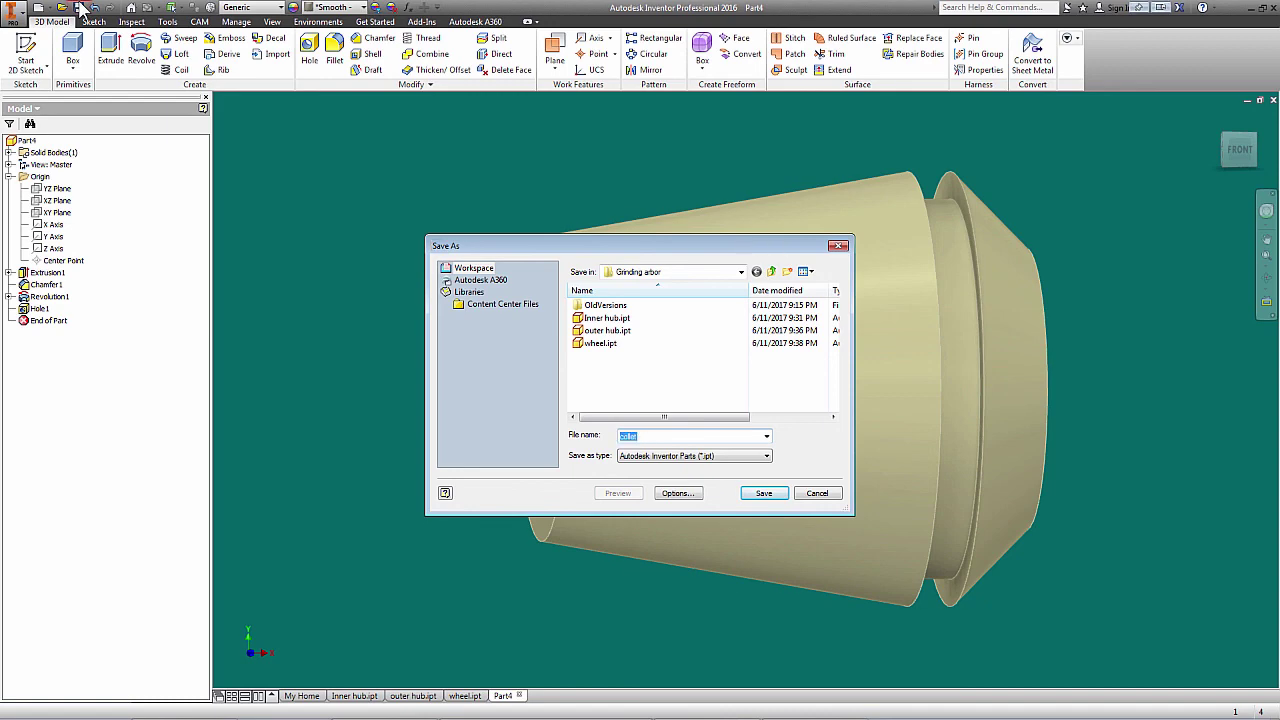
Step: Confirm the file name collet for the hollow shaft in the Grinding arbor folder
key(Return)
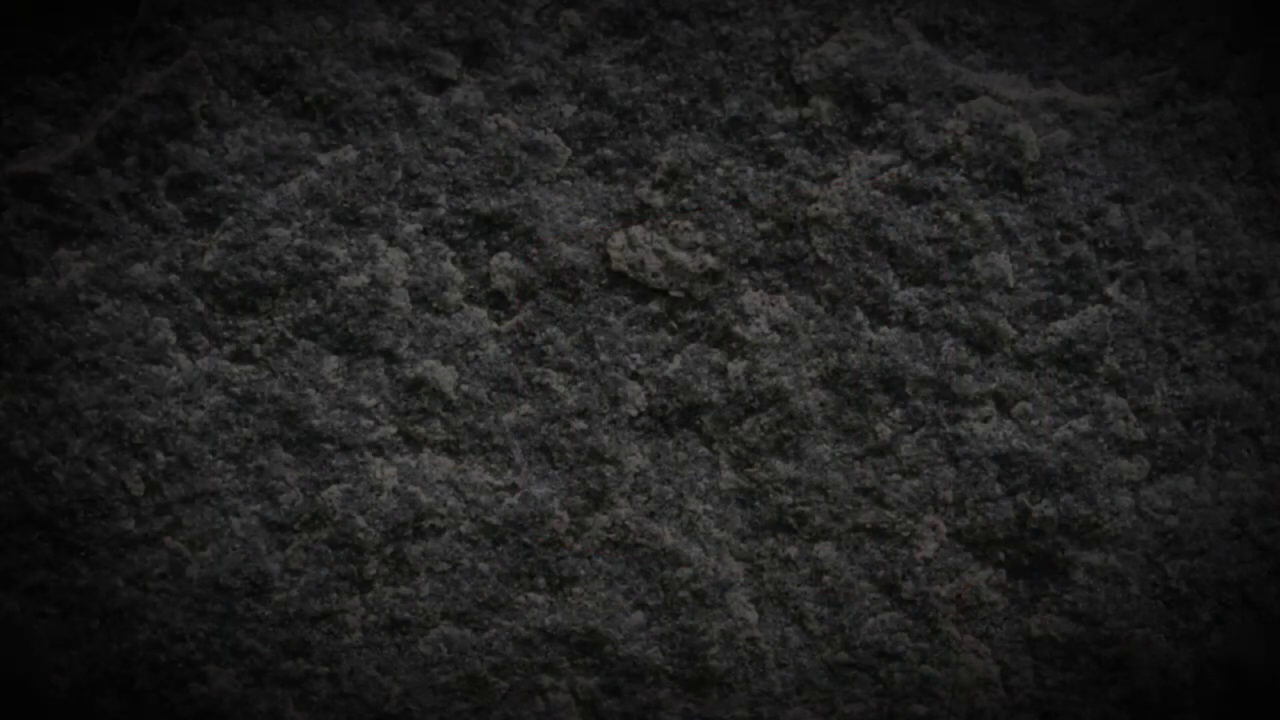